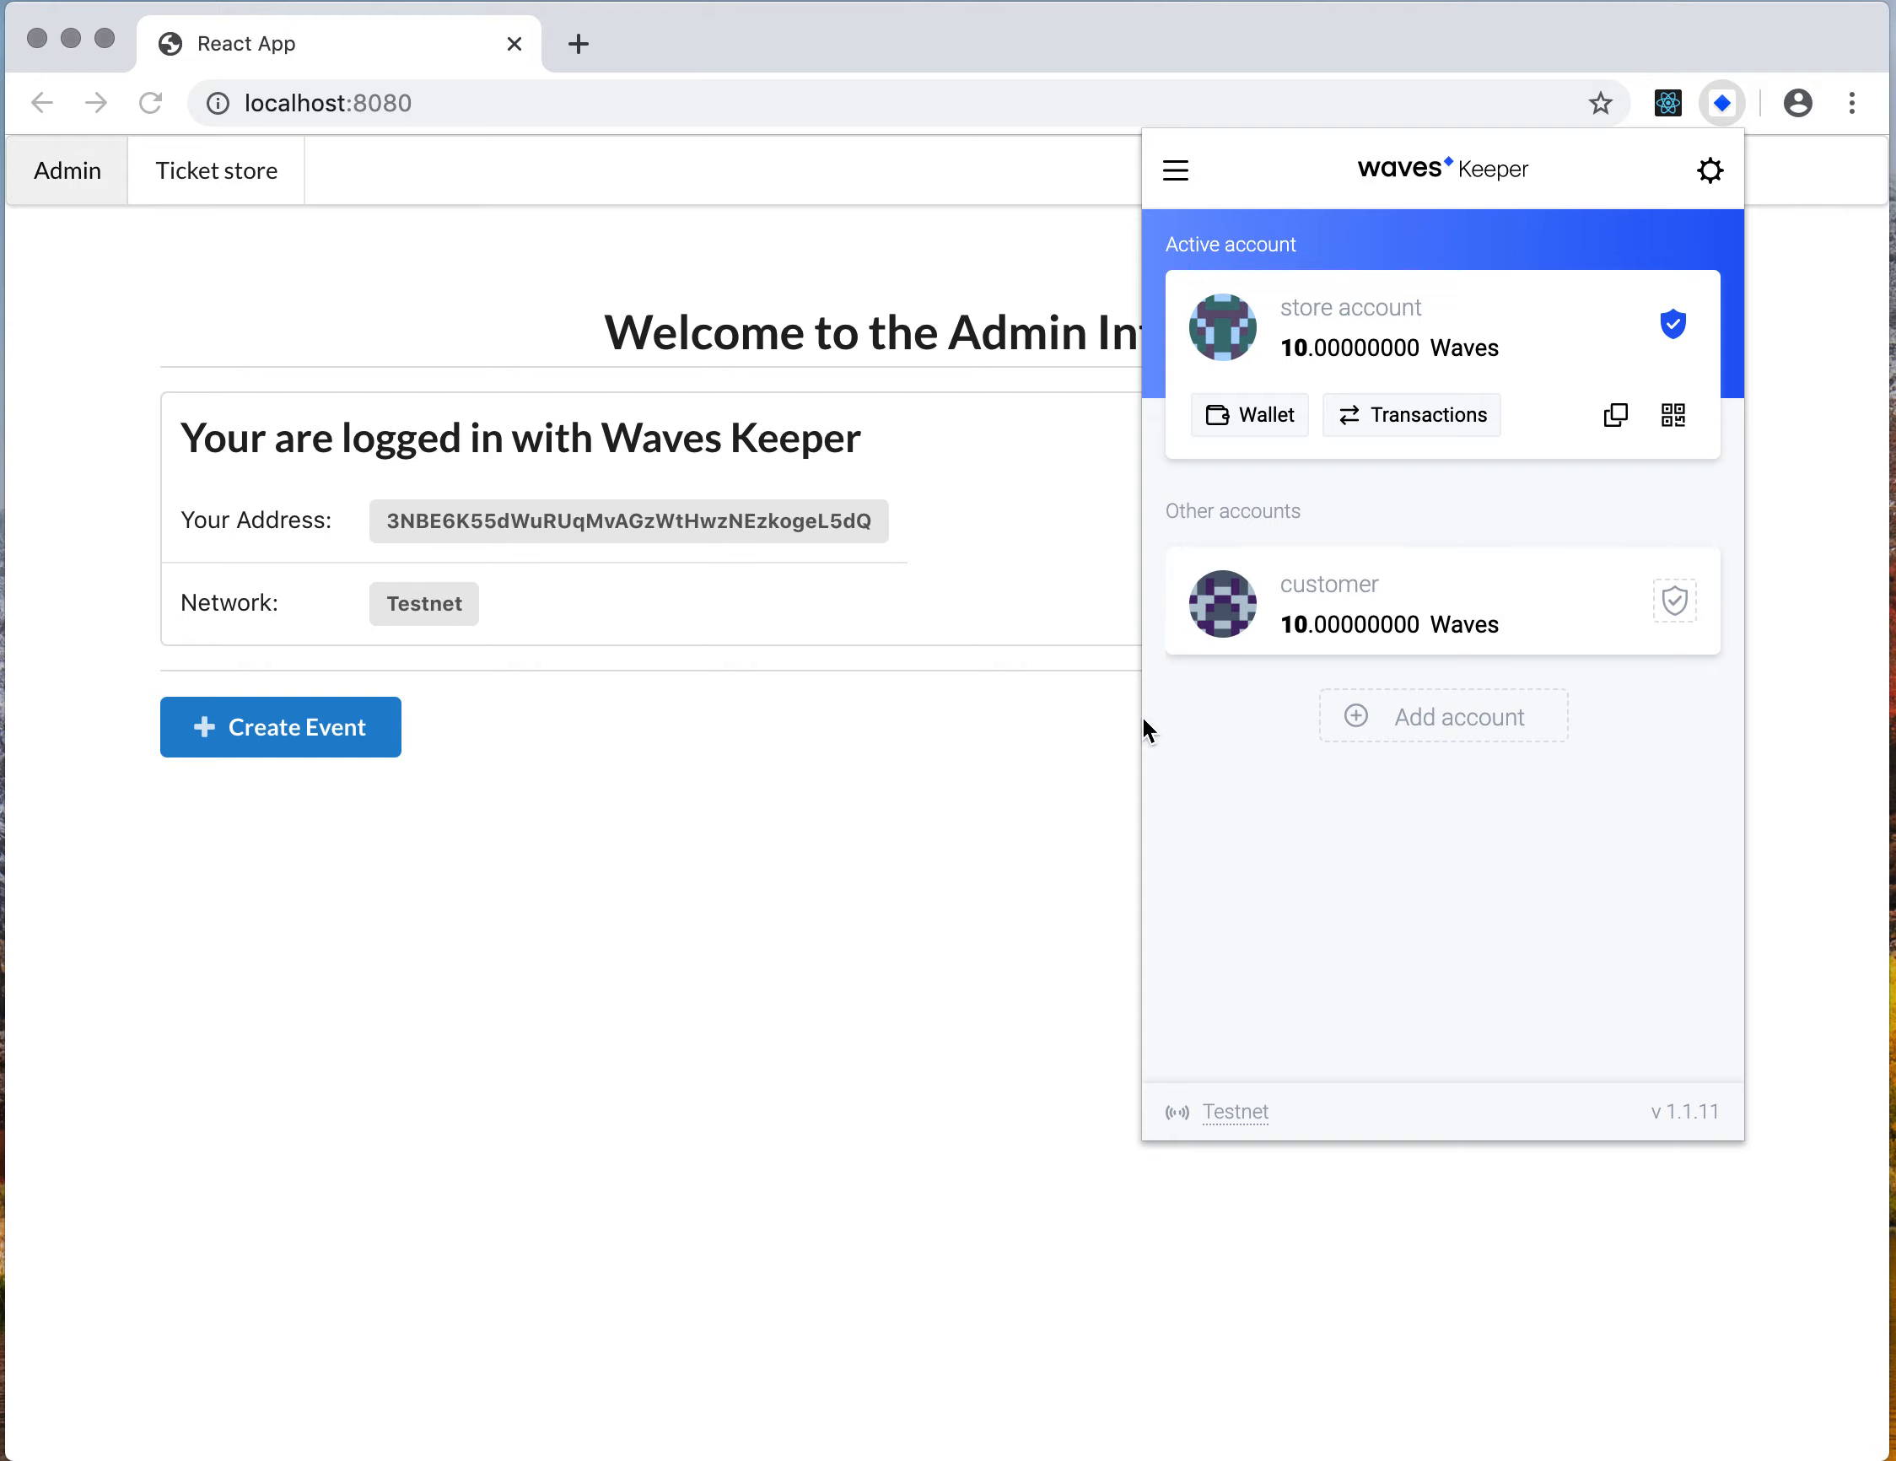
Open the event creation form and enter malta blockchain as the event name
click(931, 802)
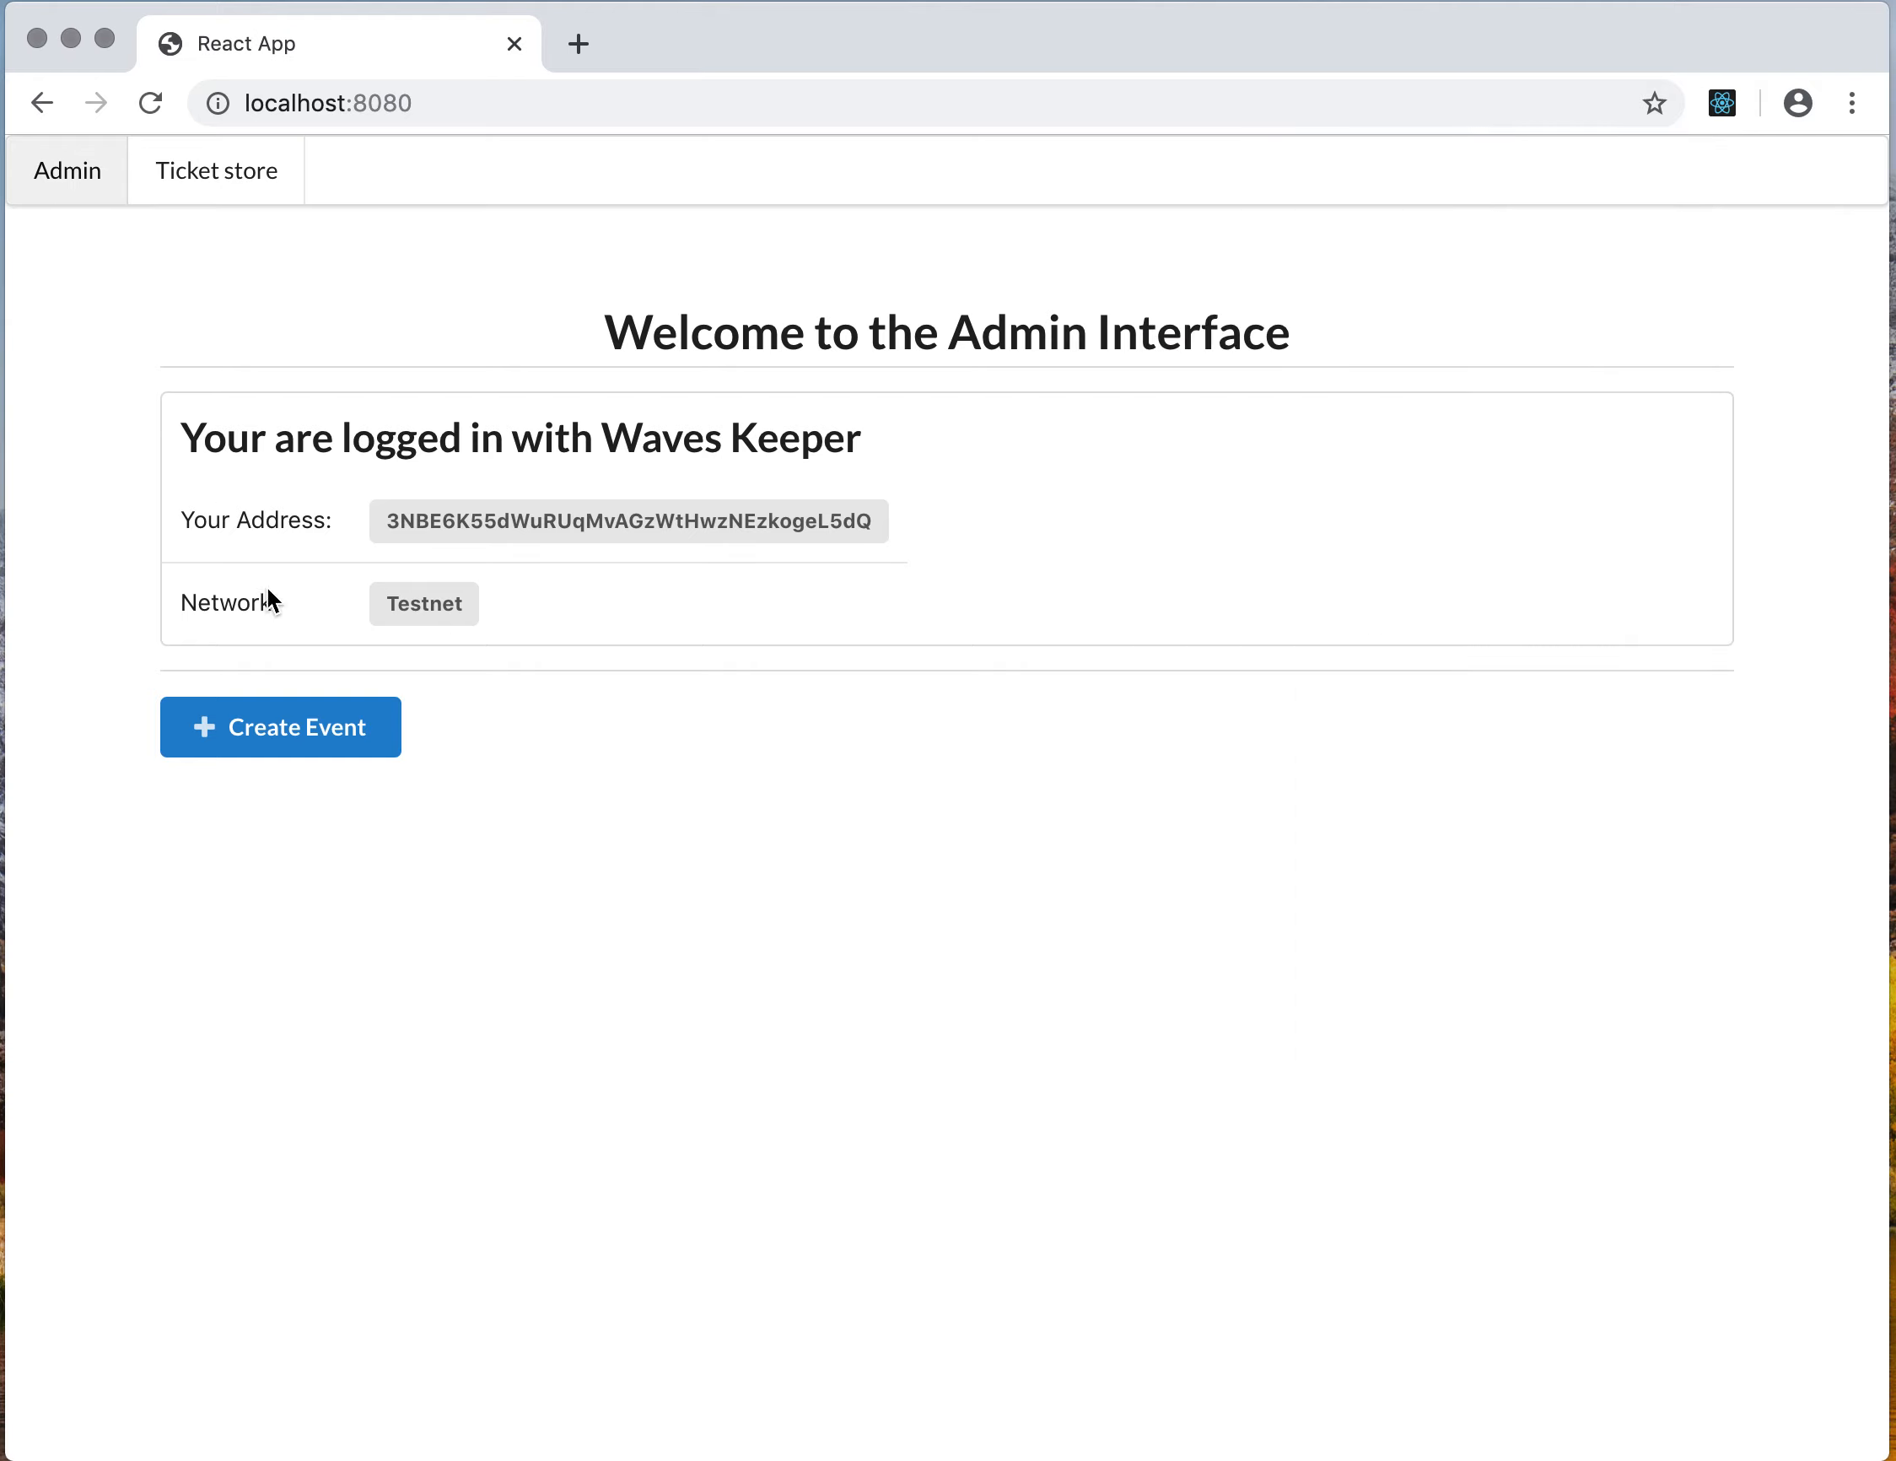
click(304, 727)
click(545, 503)
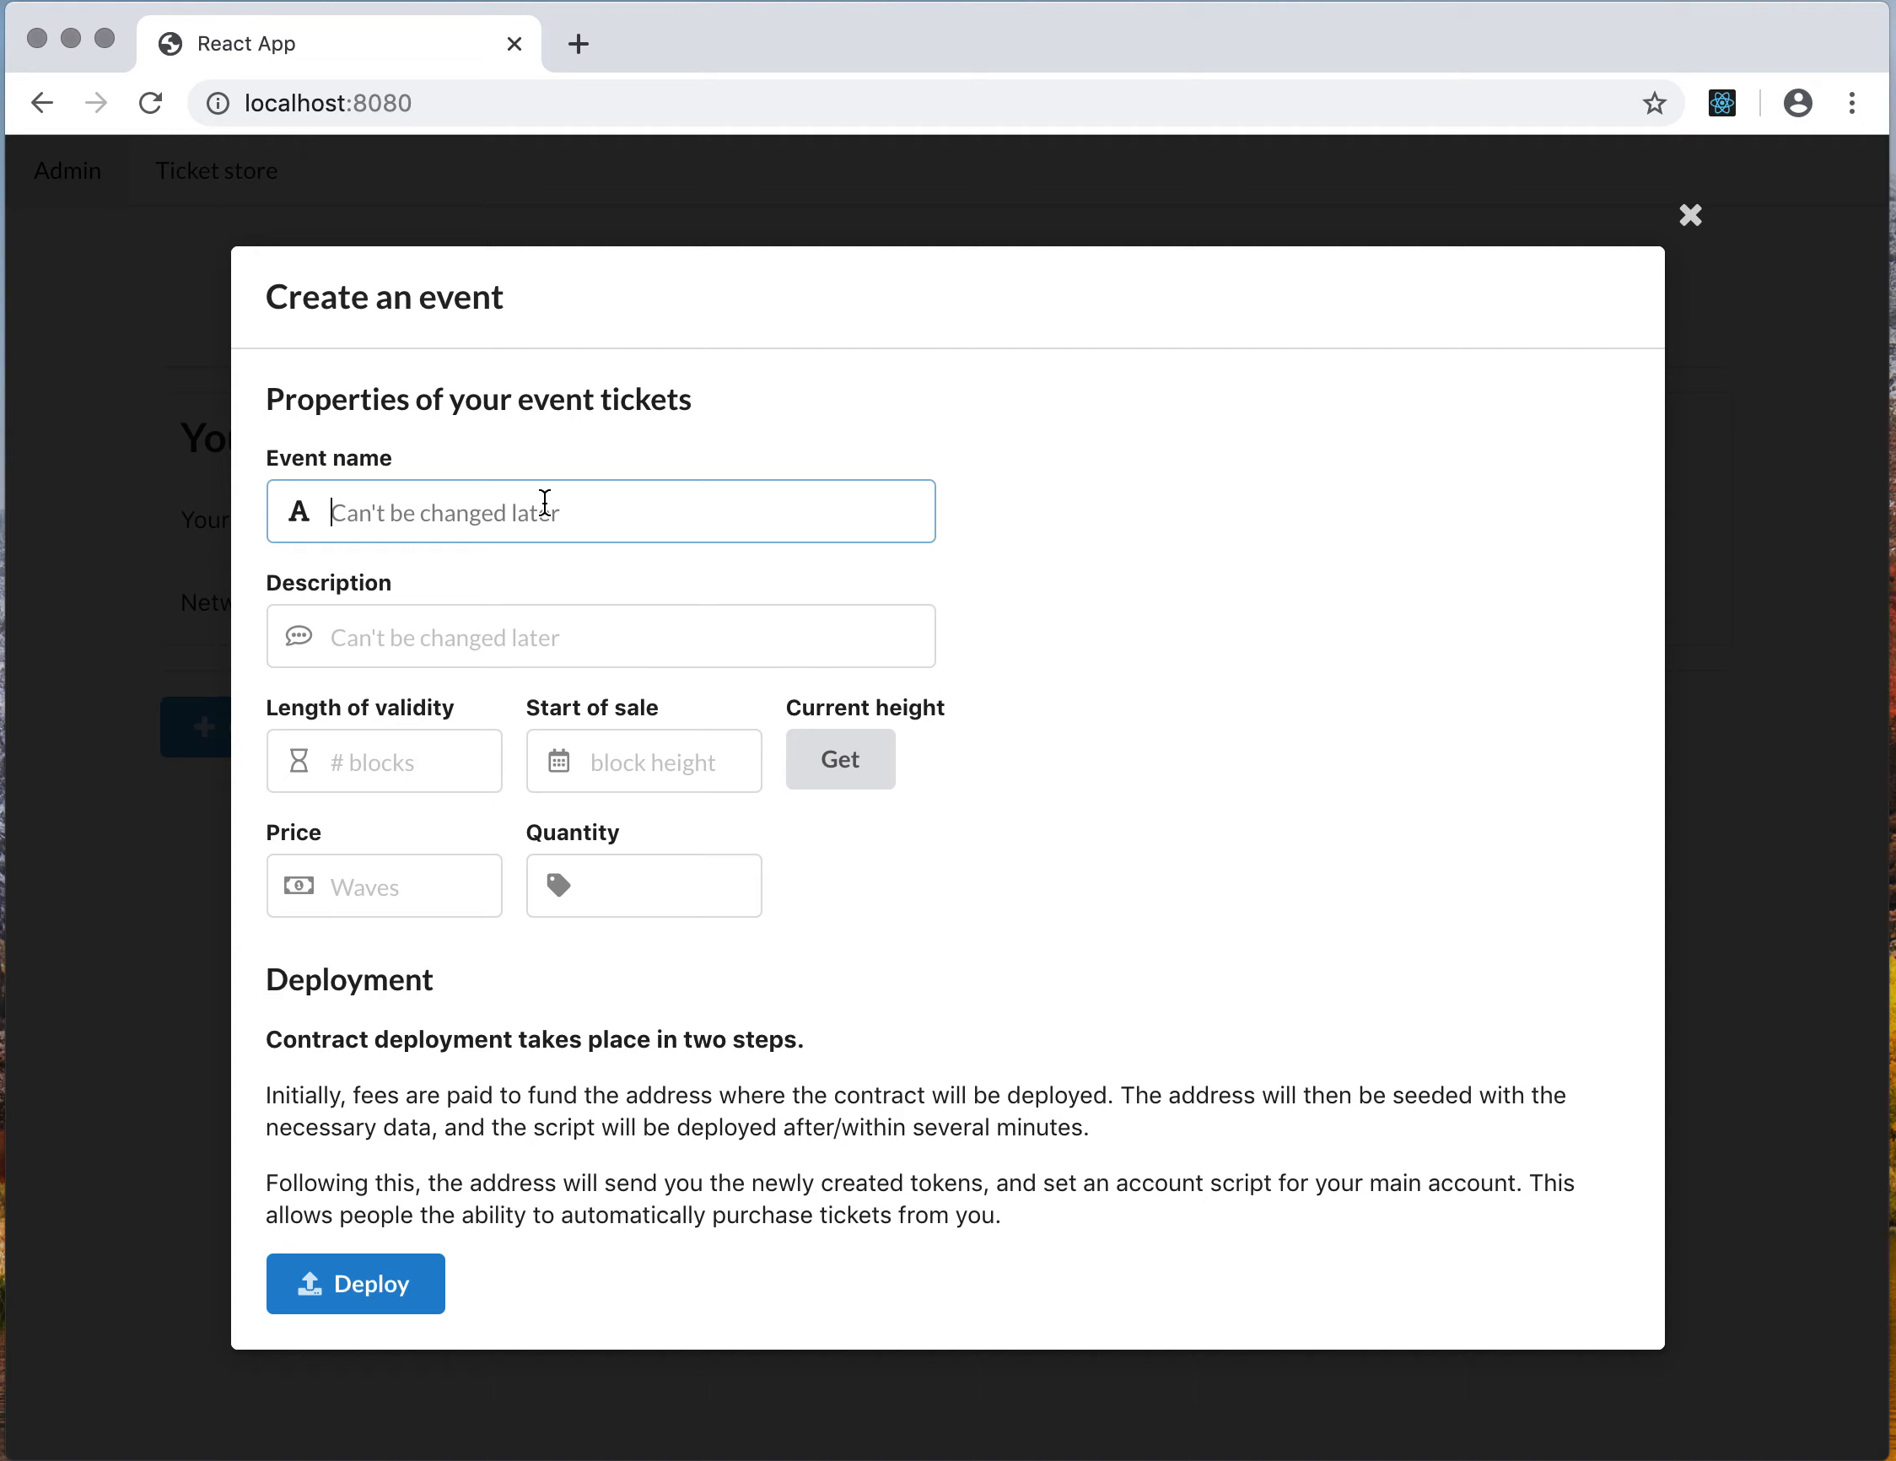
text(mal)
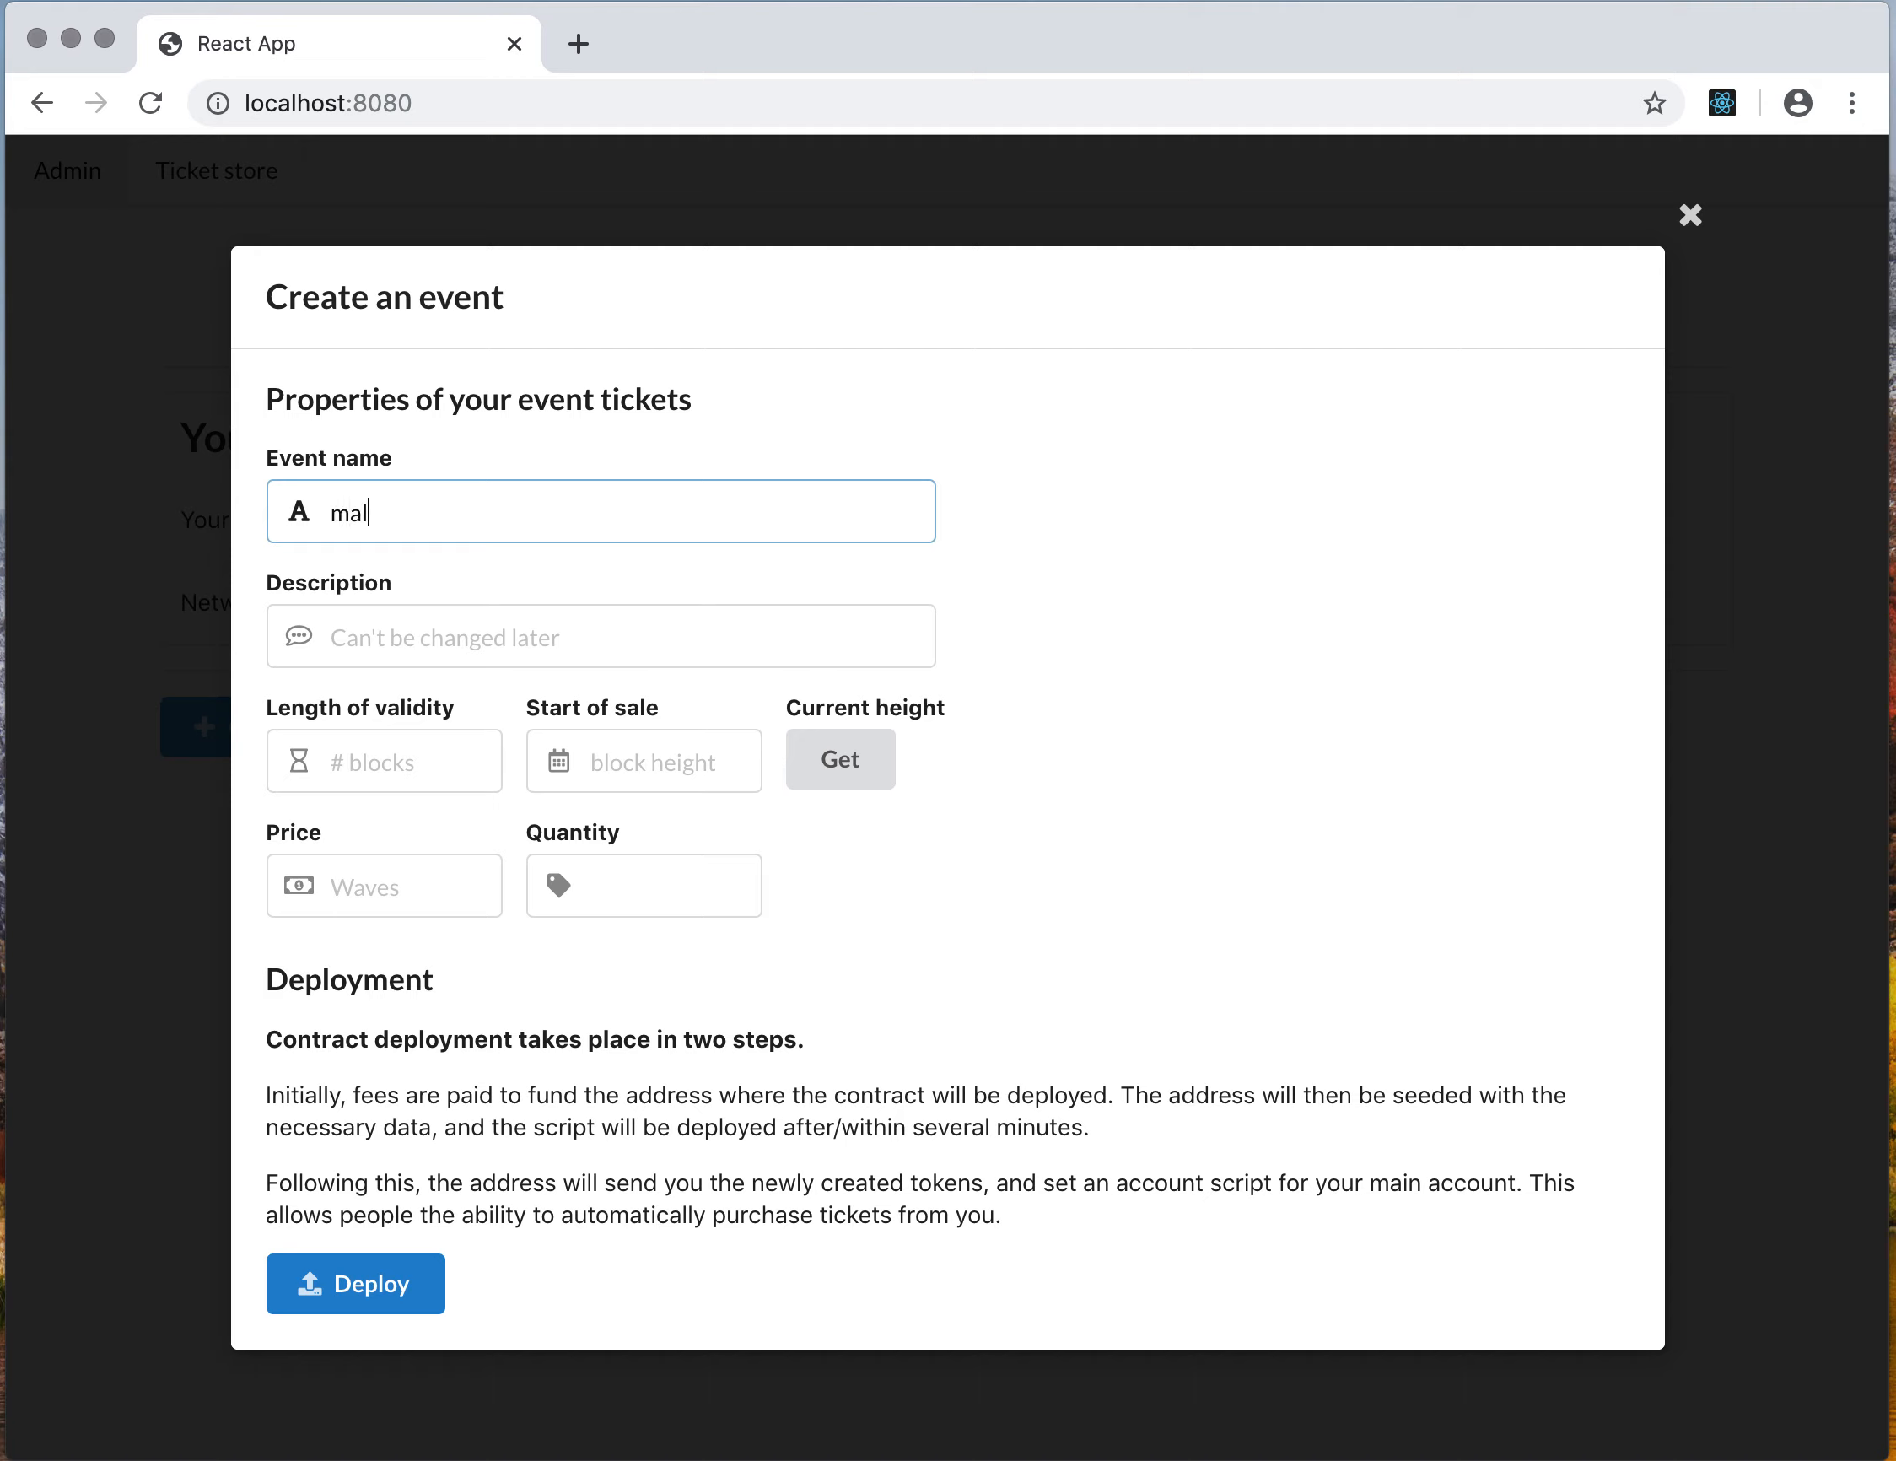
text(ta blockchain)
Enter the description blockchain conference 2019
key(Tab)
text(block)
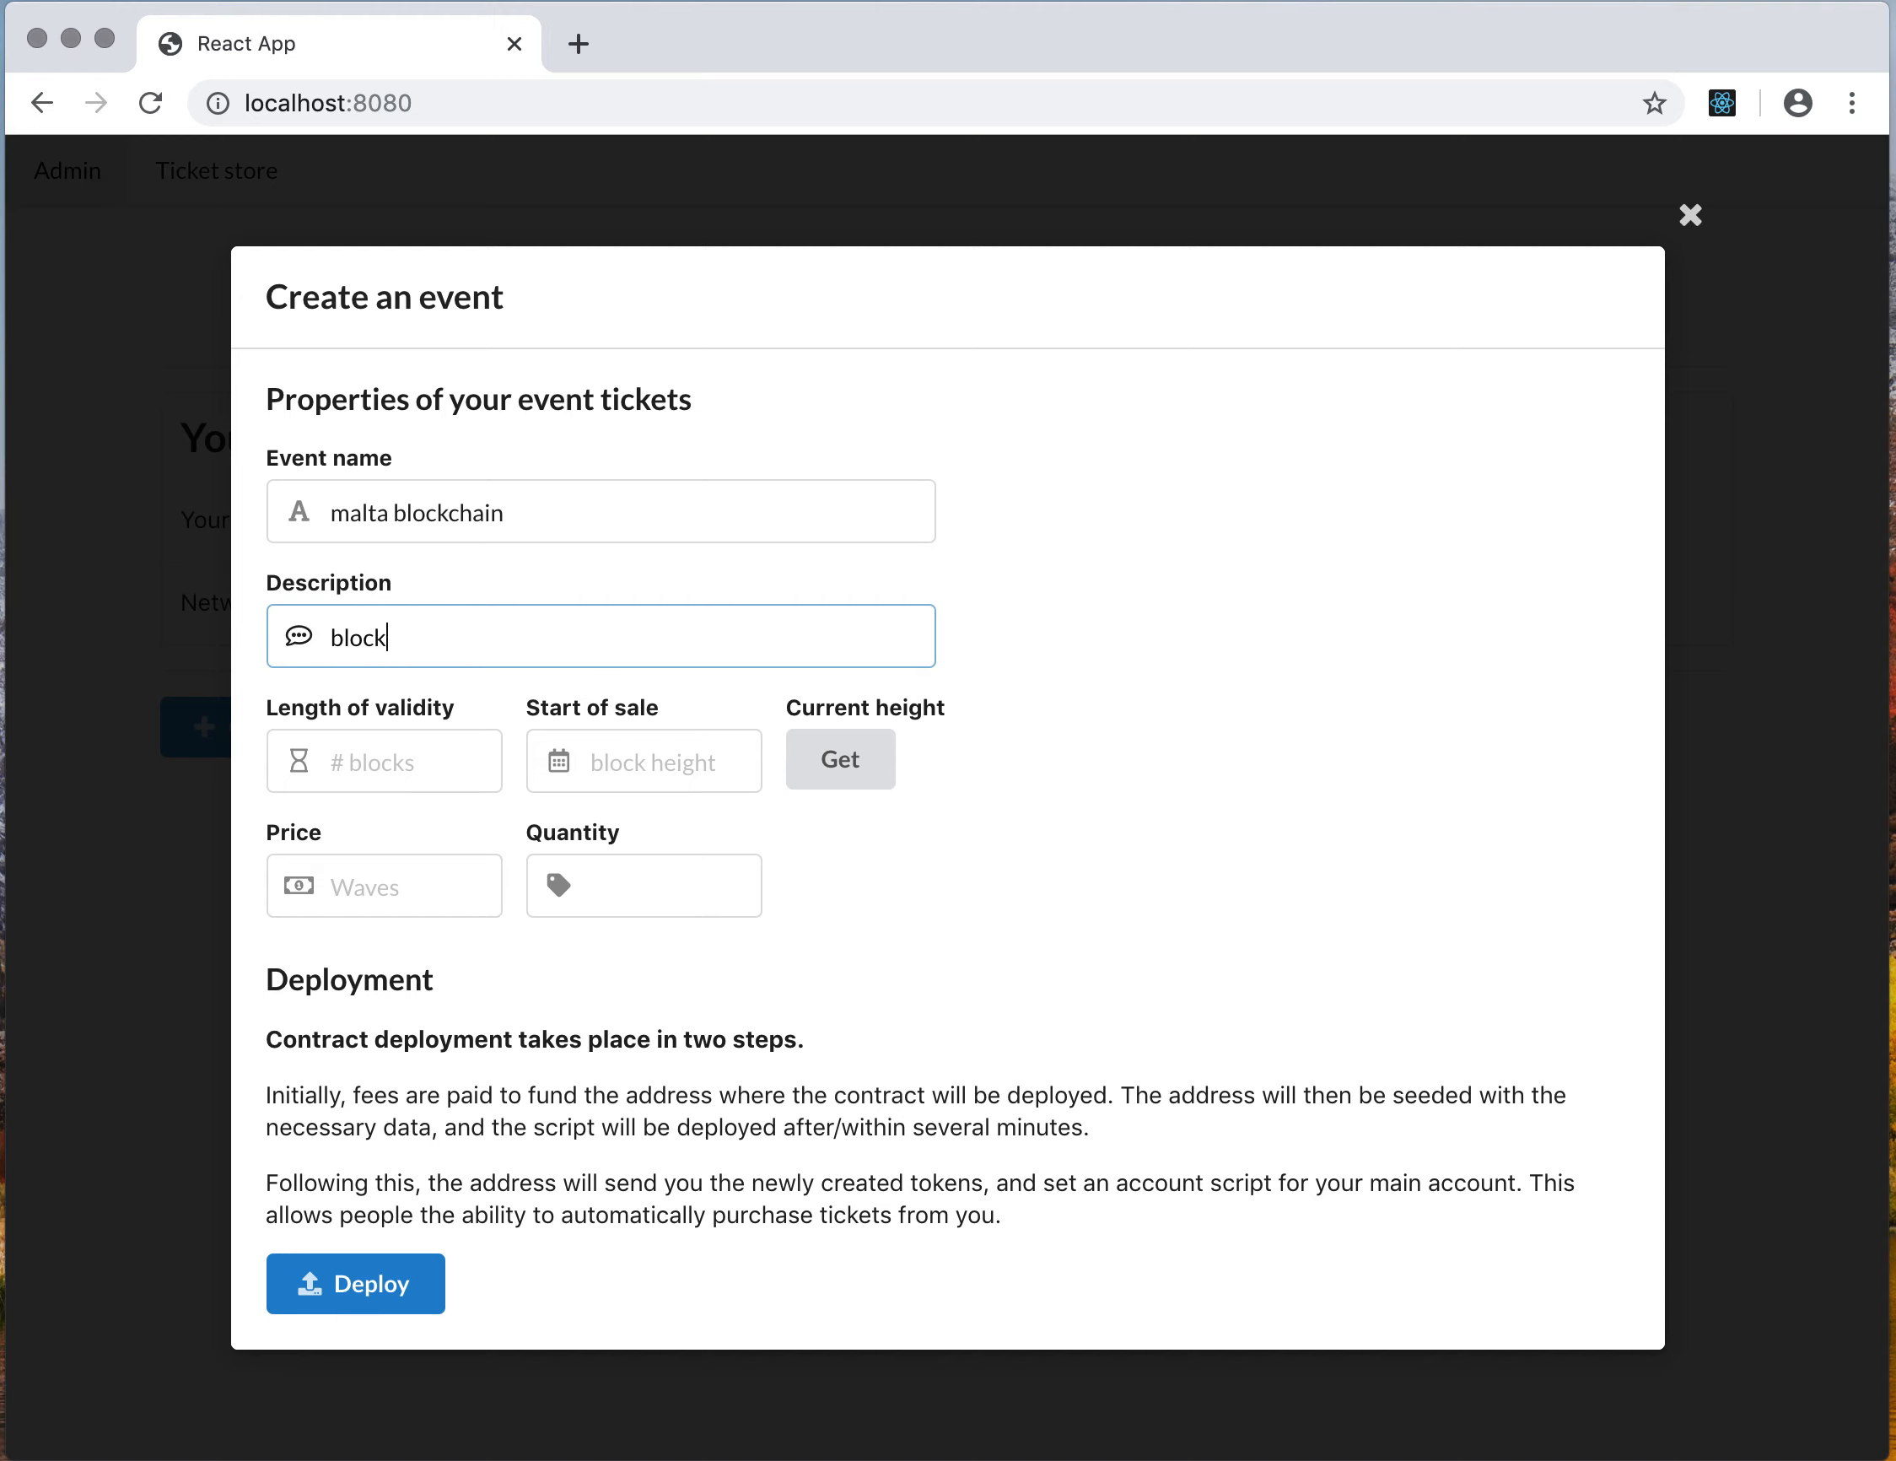
text(chain conference 2019)
Set the length of validity to 1000 blocks and fill the start of sale with the current block height
click(419, 753)
text(10)
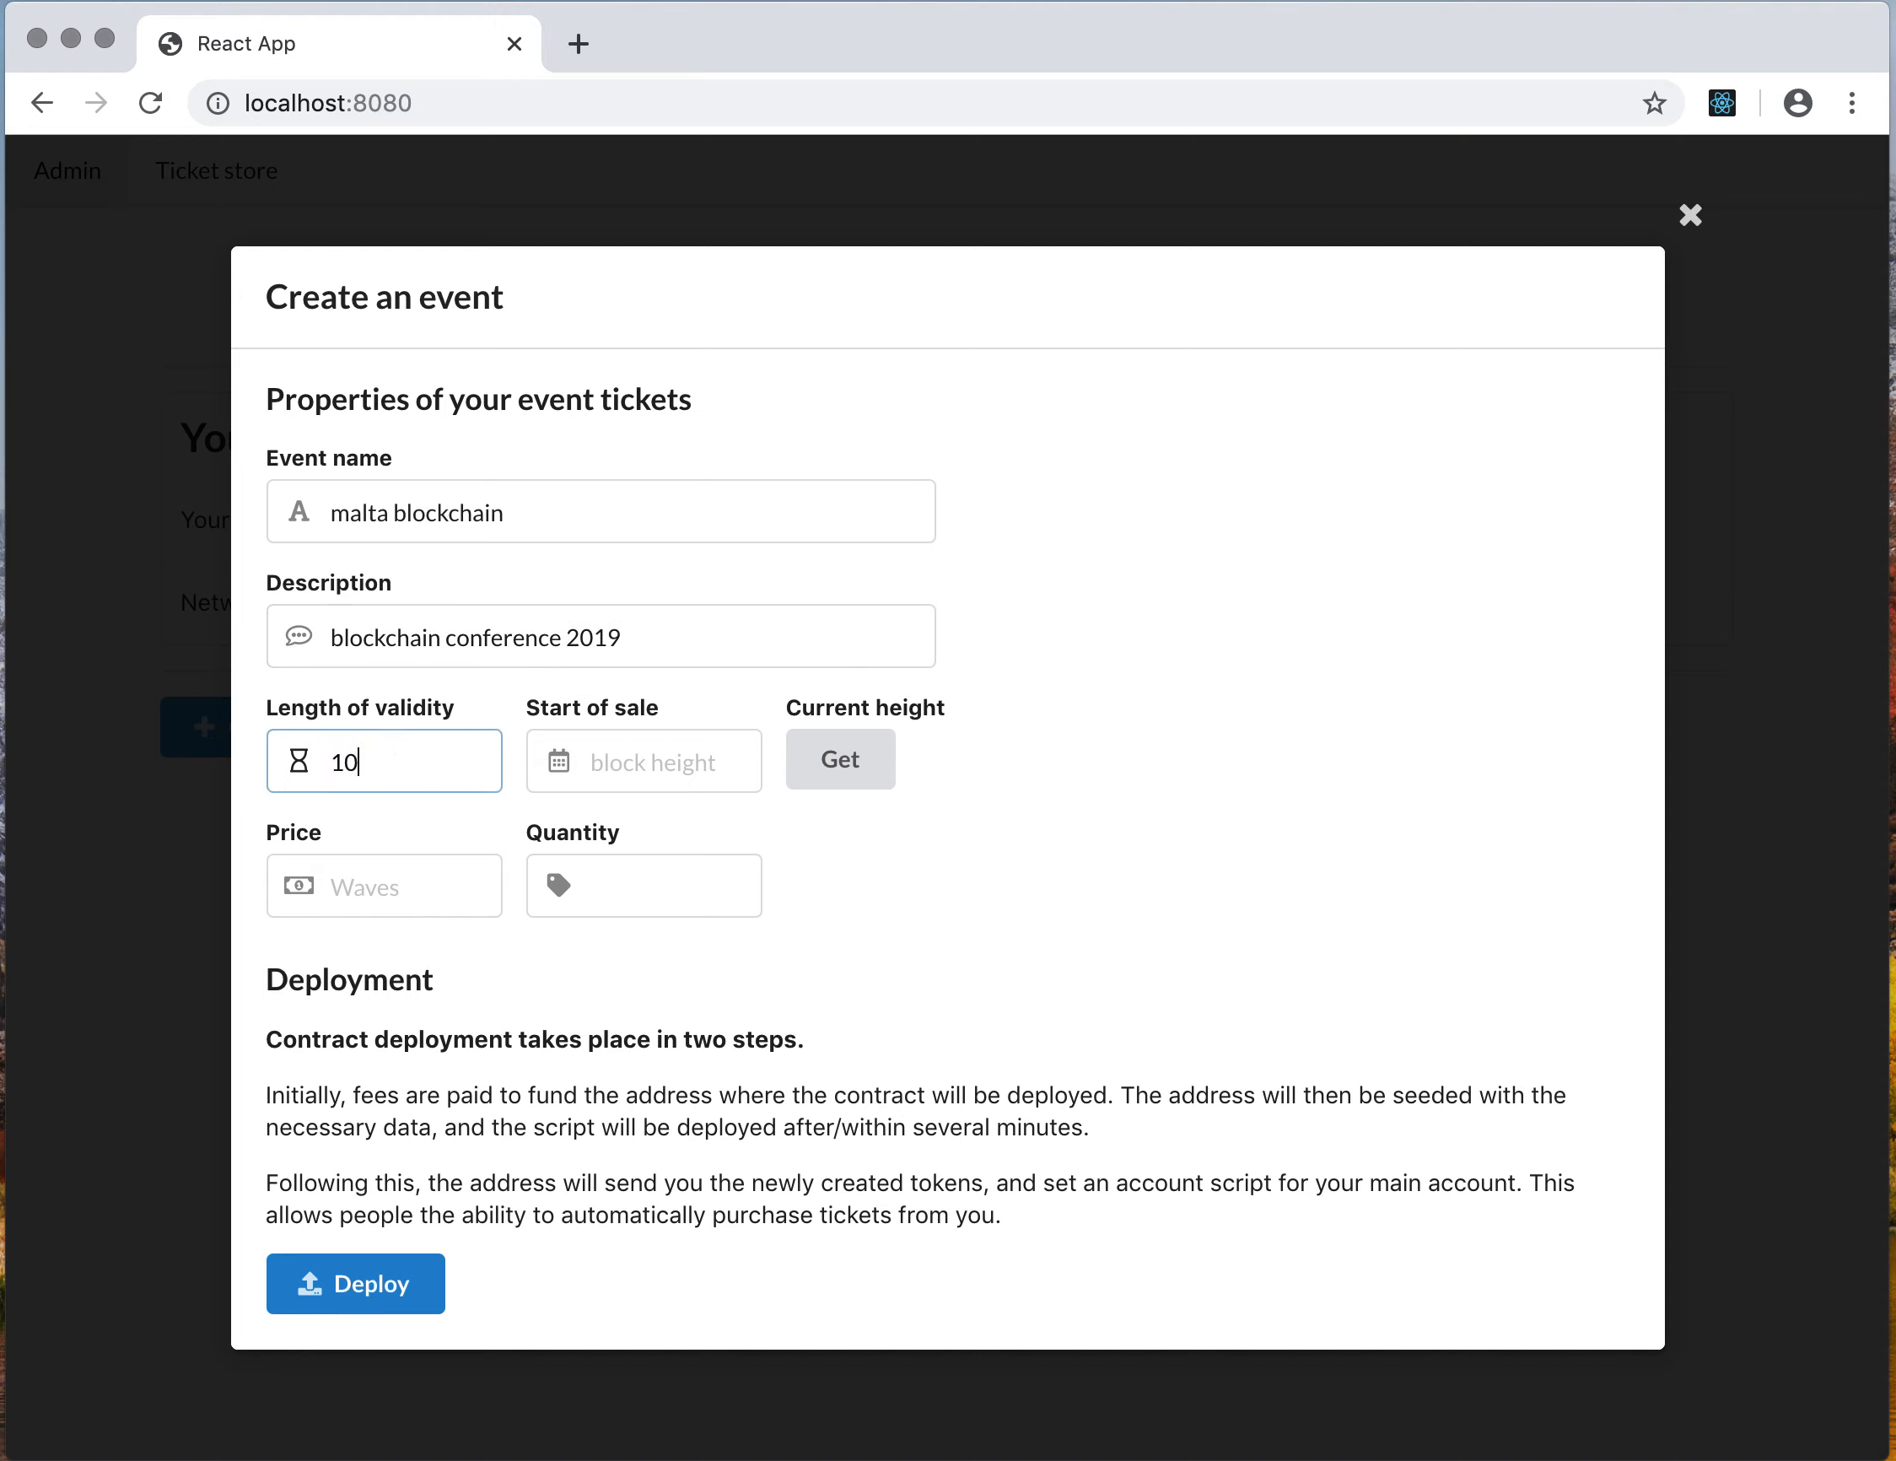
text(00)
click(628, 767)
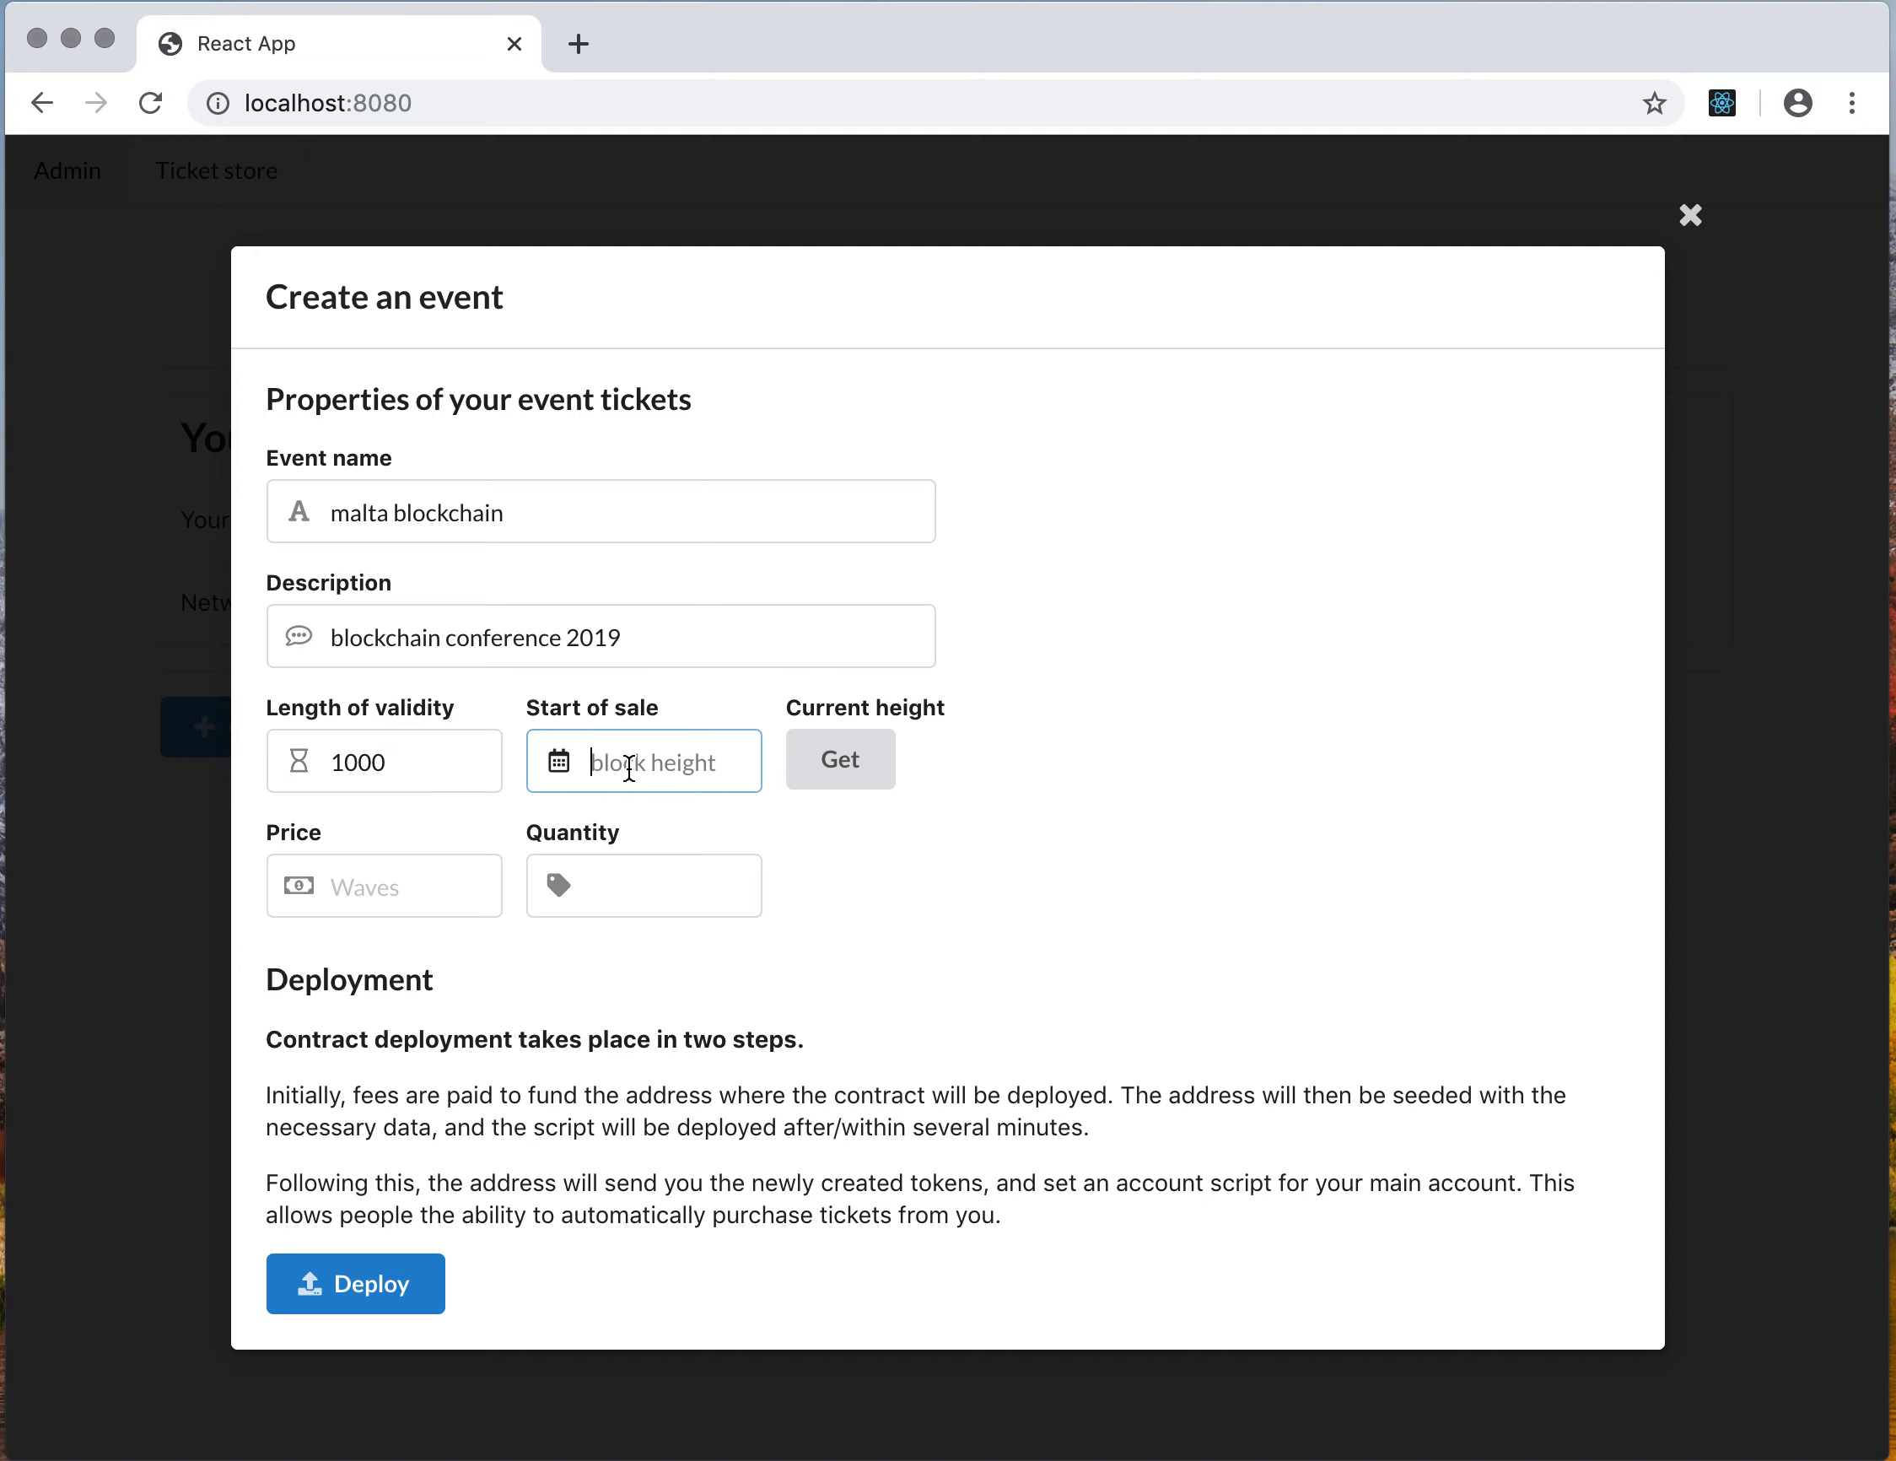
click(838, 767)
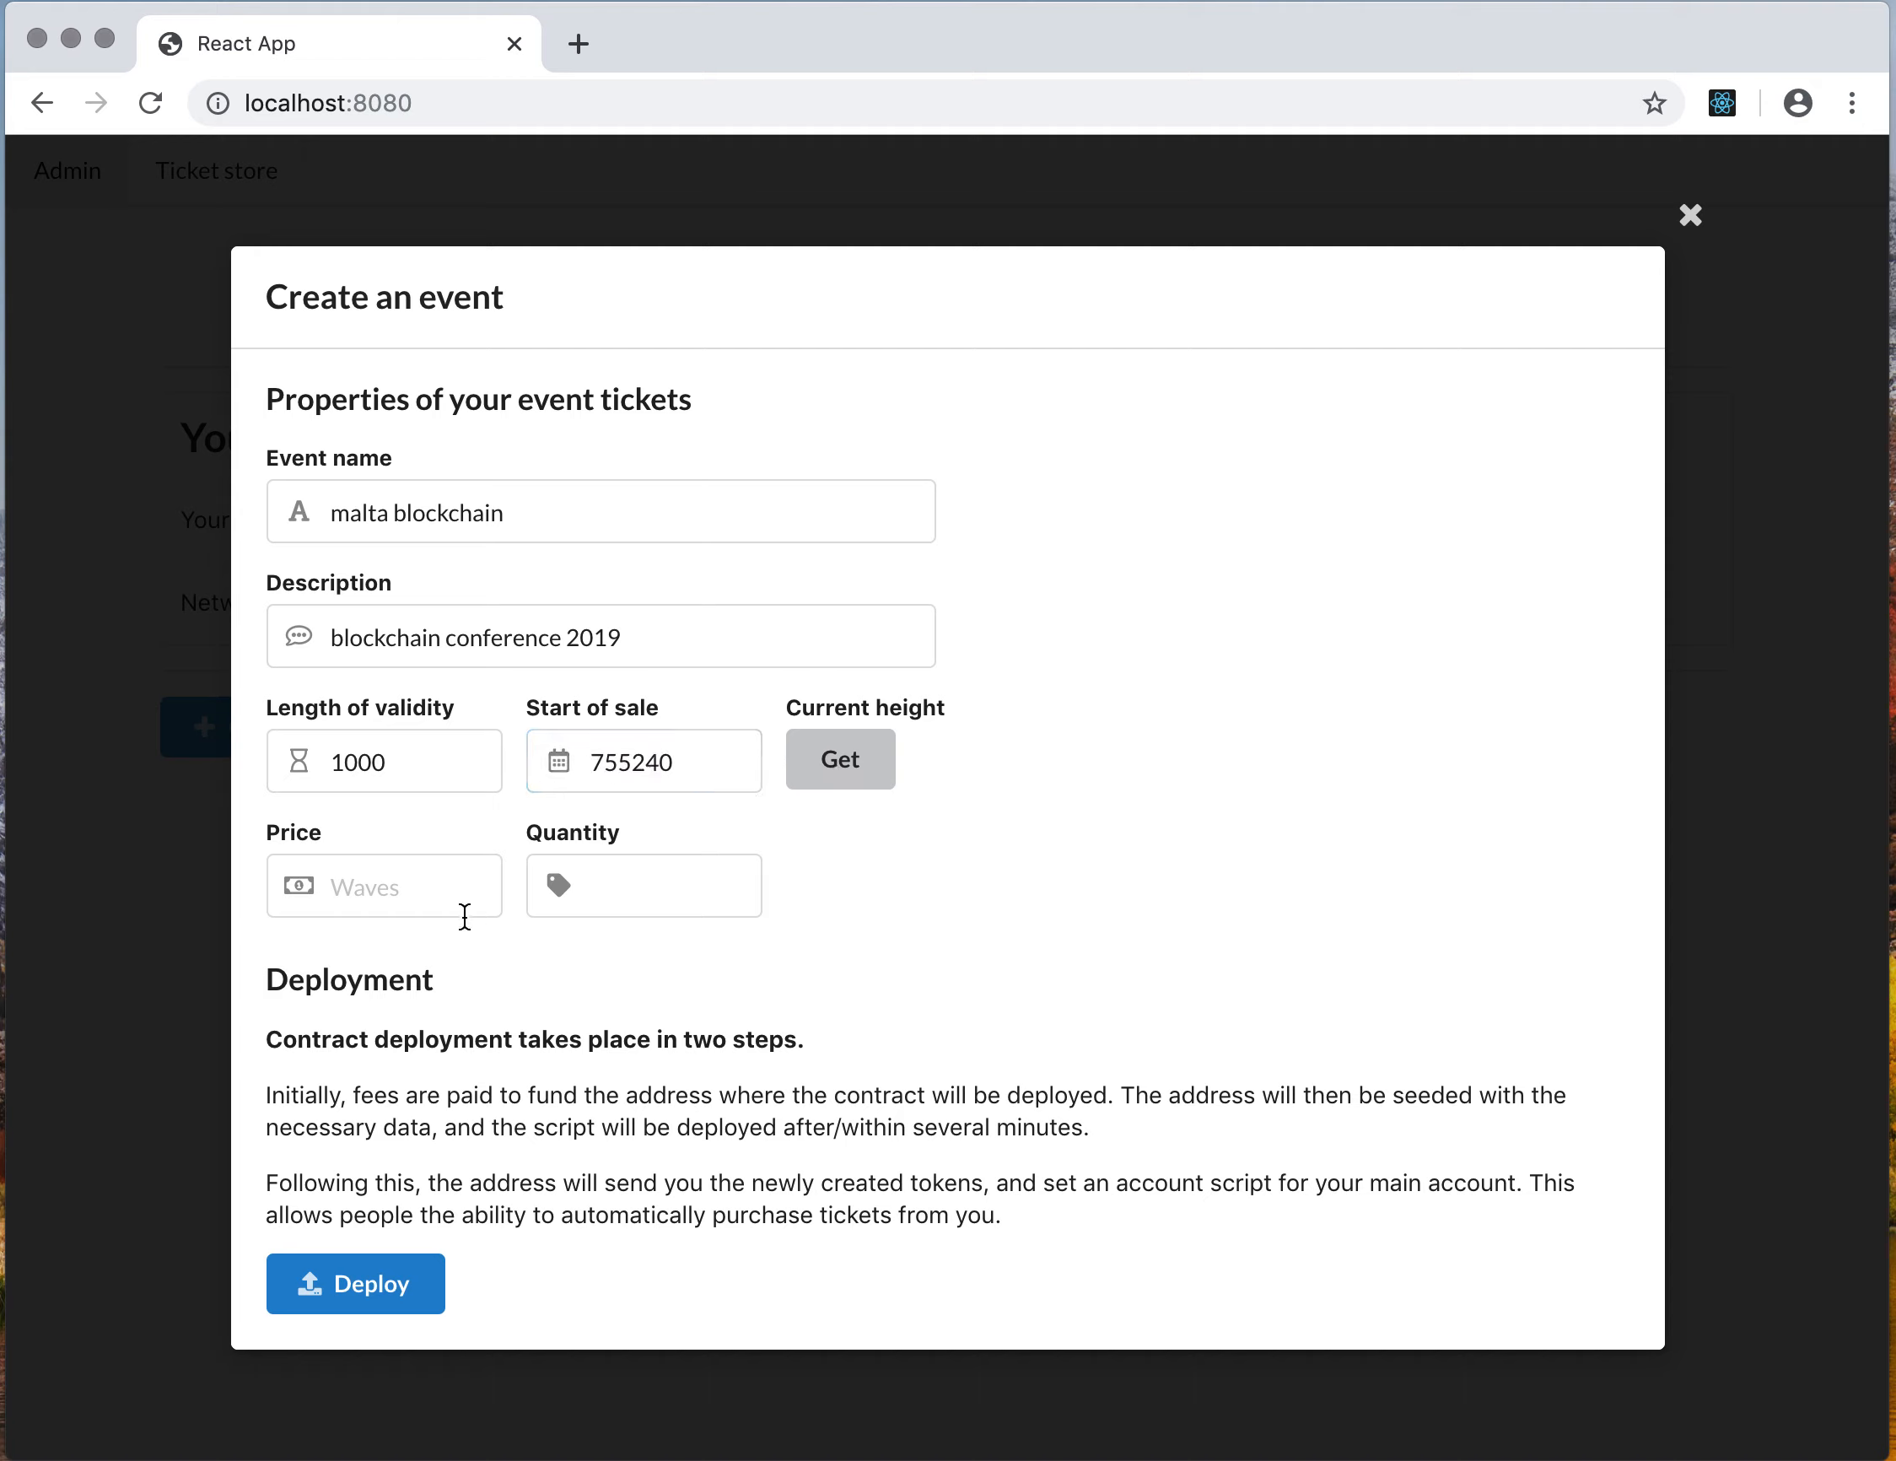
Set the ticket price to 1 Waves and the quantity to 3000
click(381, 897)
text(1)
click(657, 880)
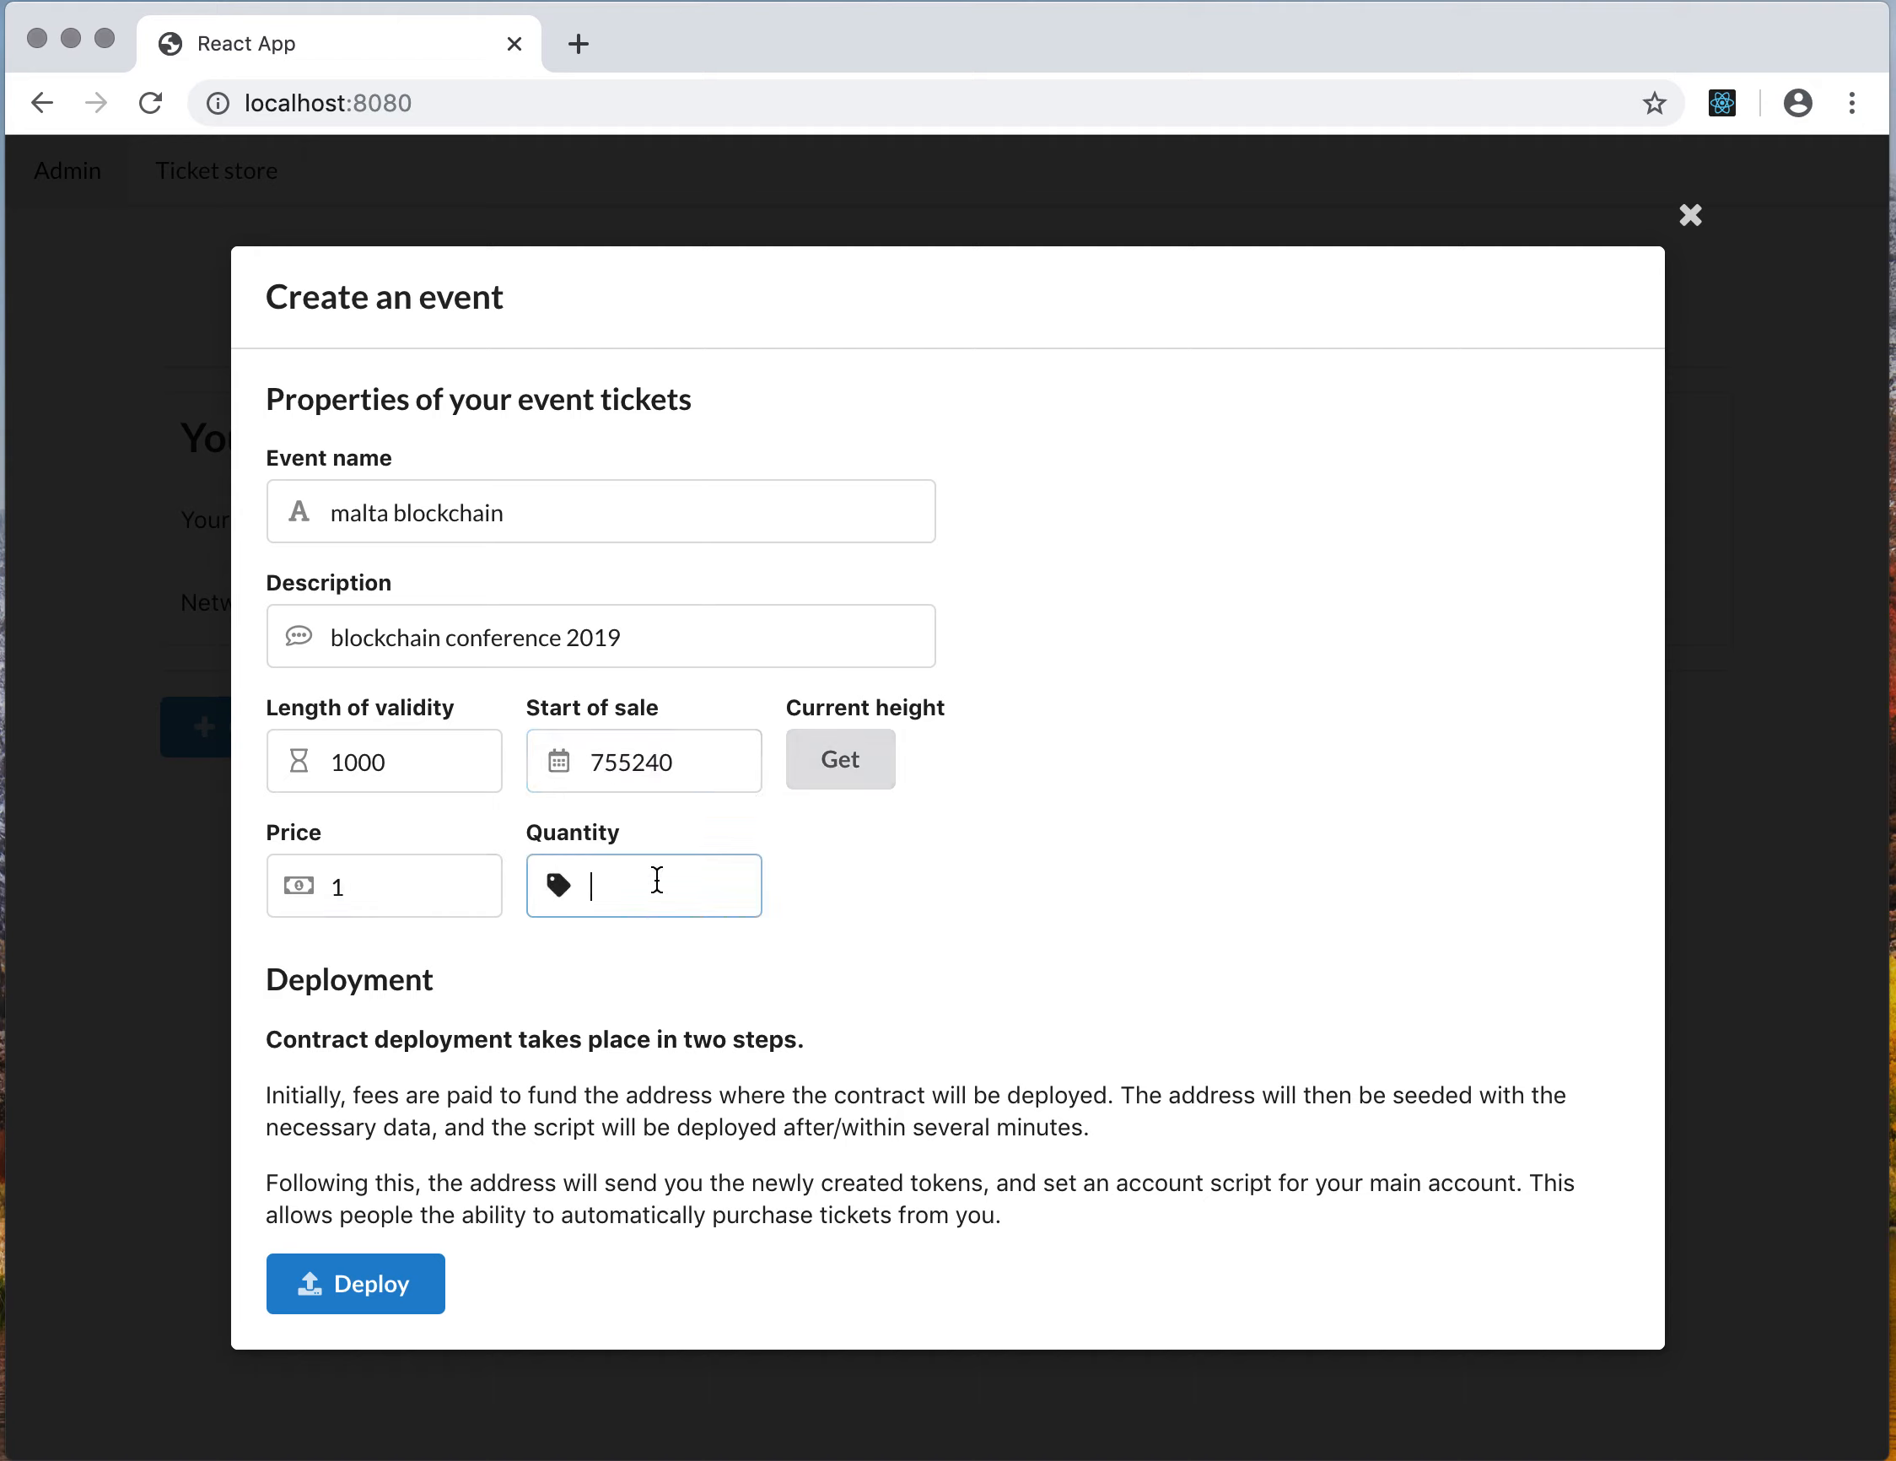
text(3000)
Deploy the event and approve the funding transfer in the Waves Keeper confirmation window
click(394, 1295)
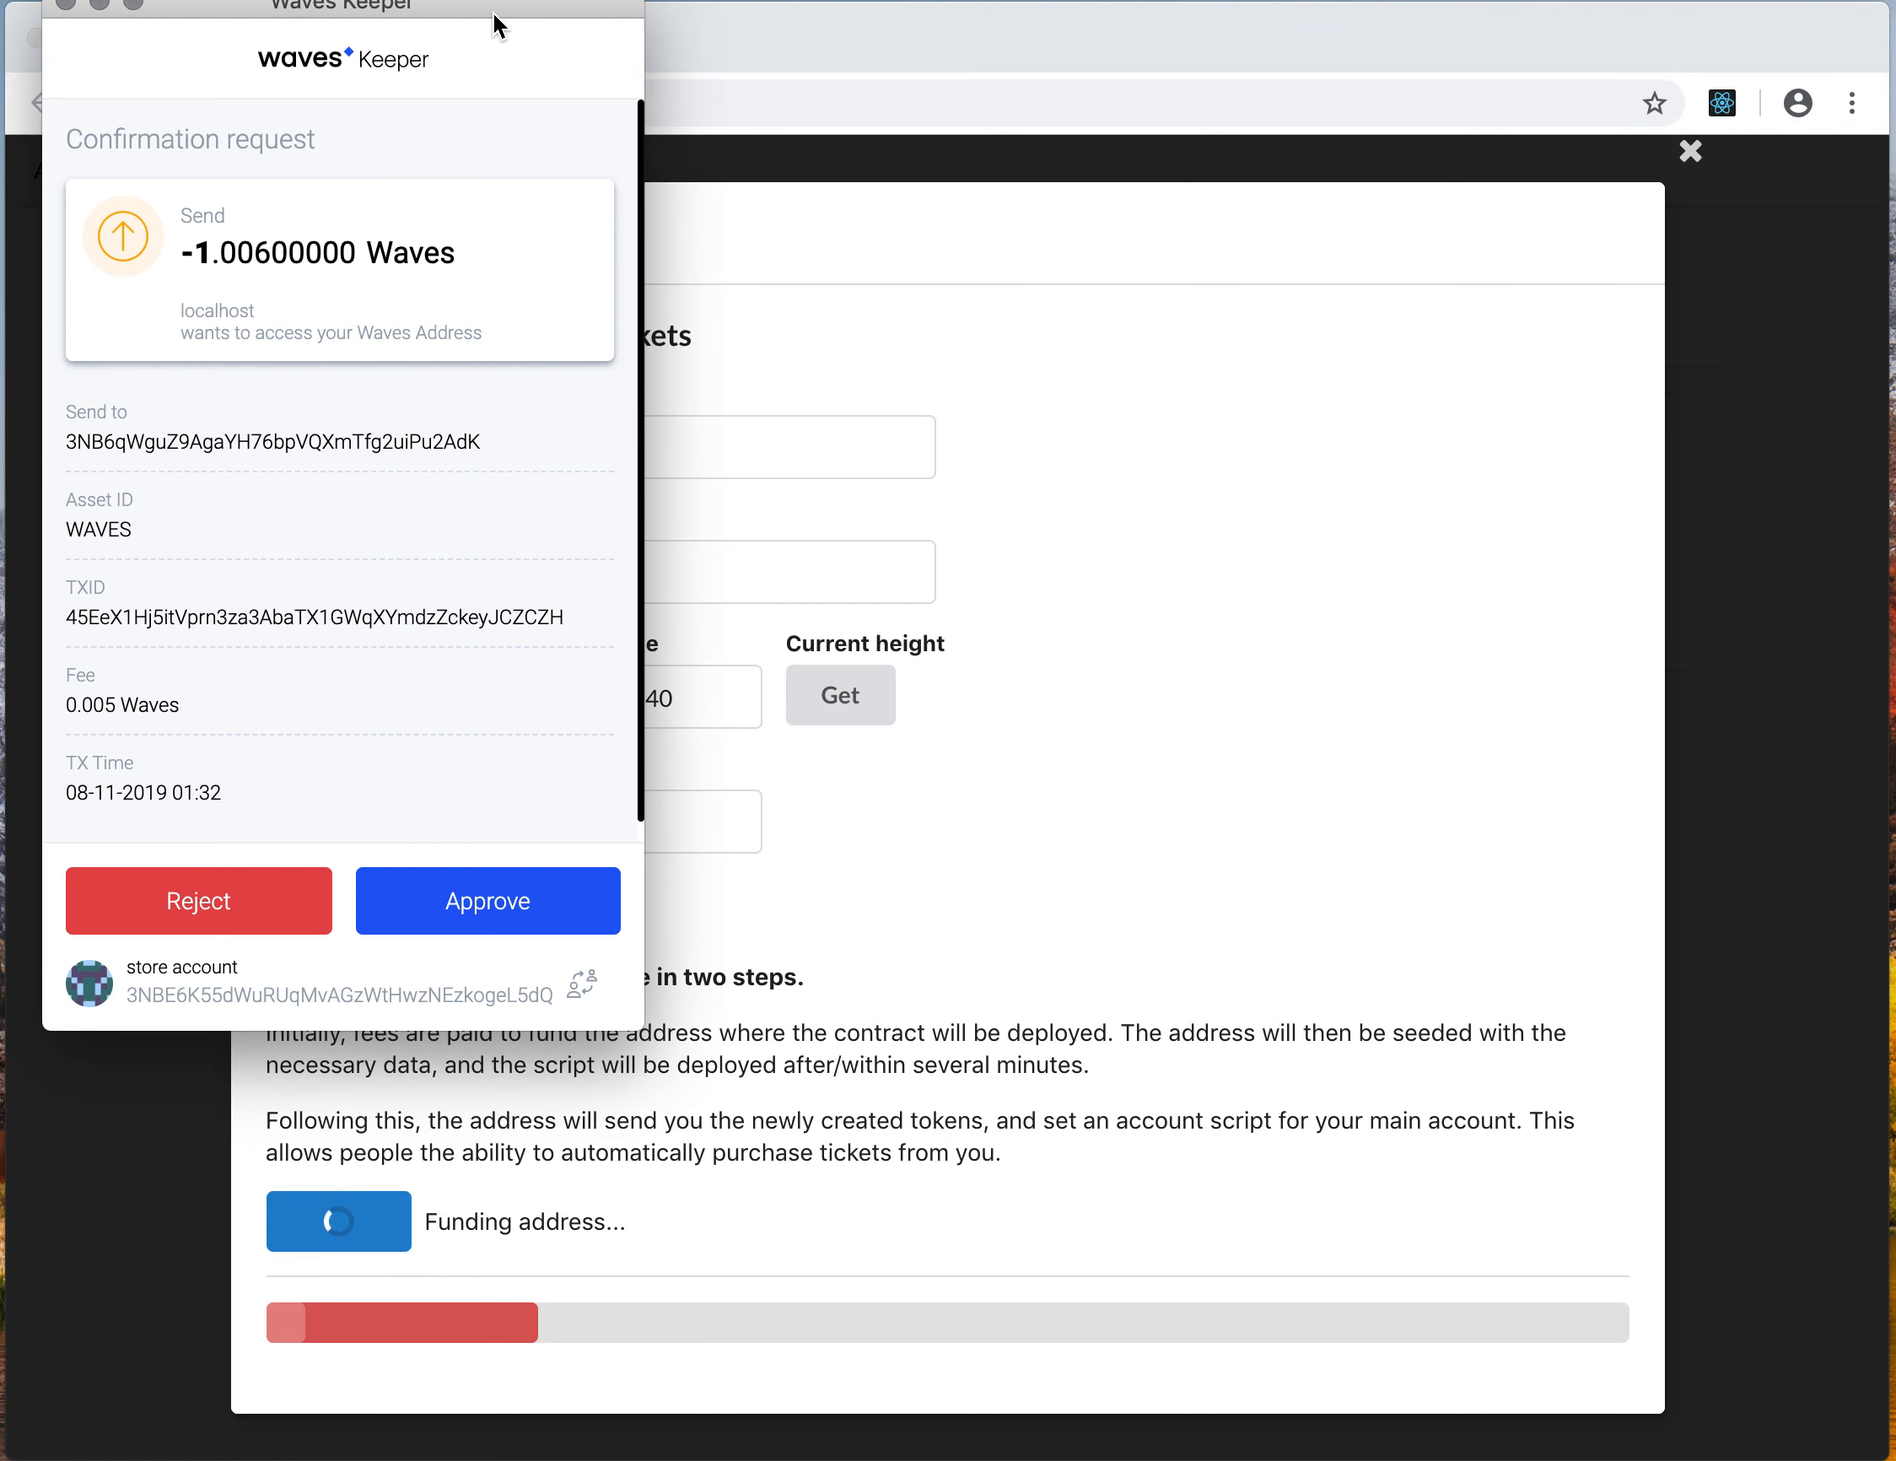
drag(492, 13, 1488, 190)
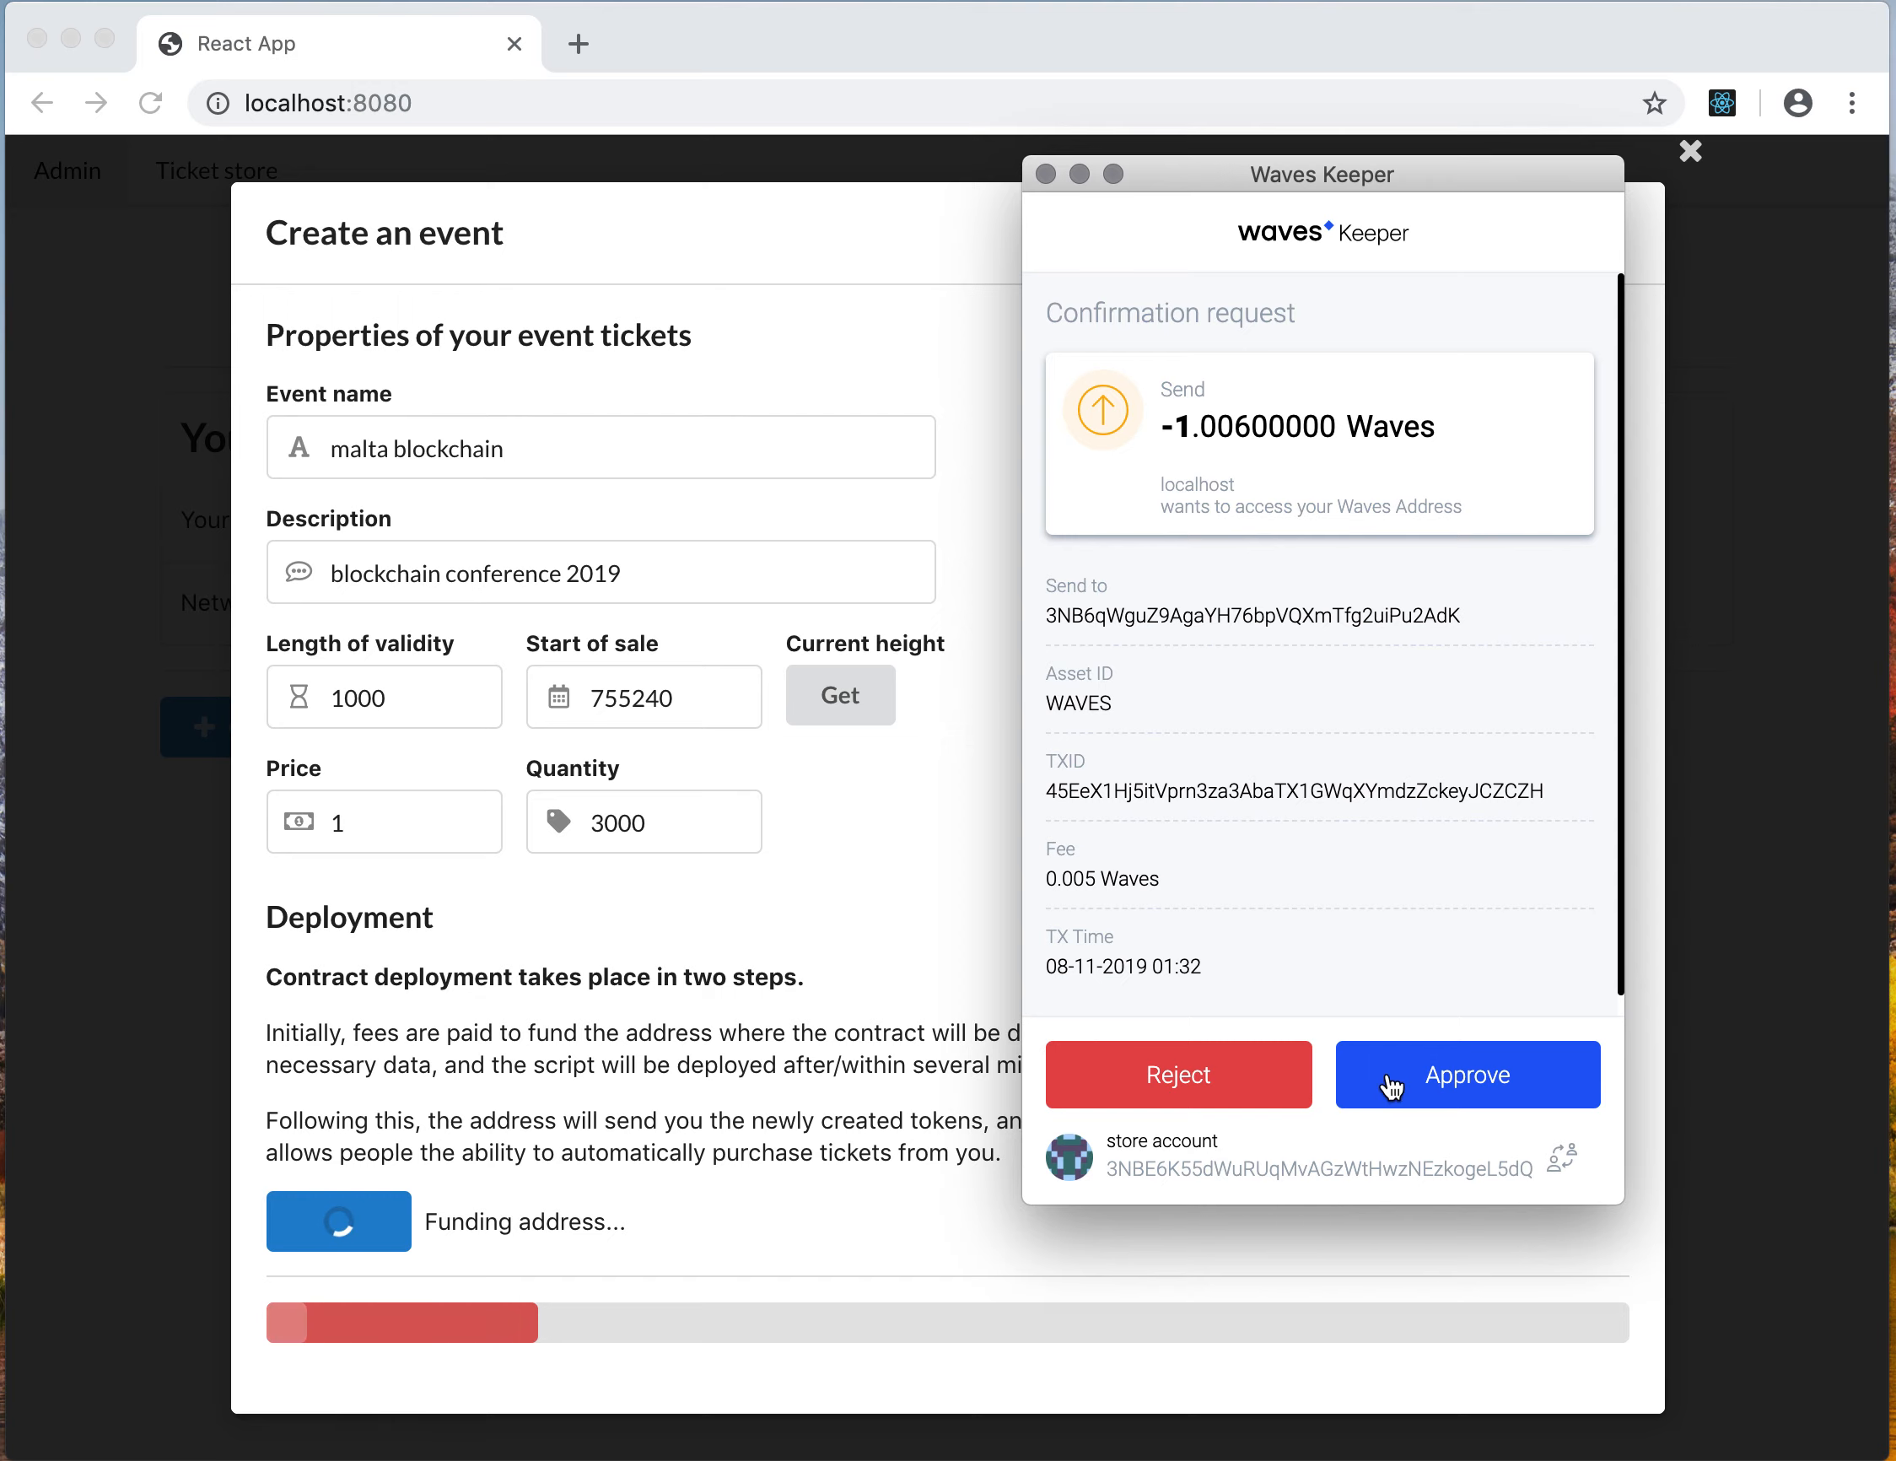
click(1433, 1083)
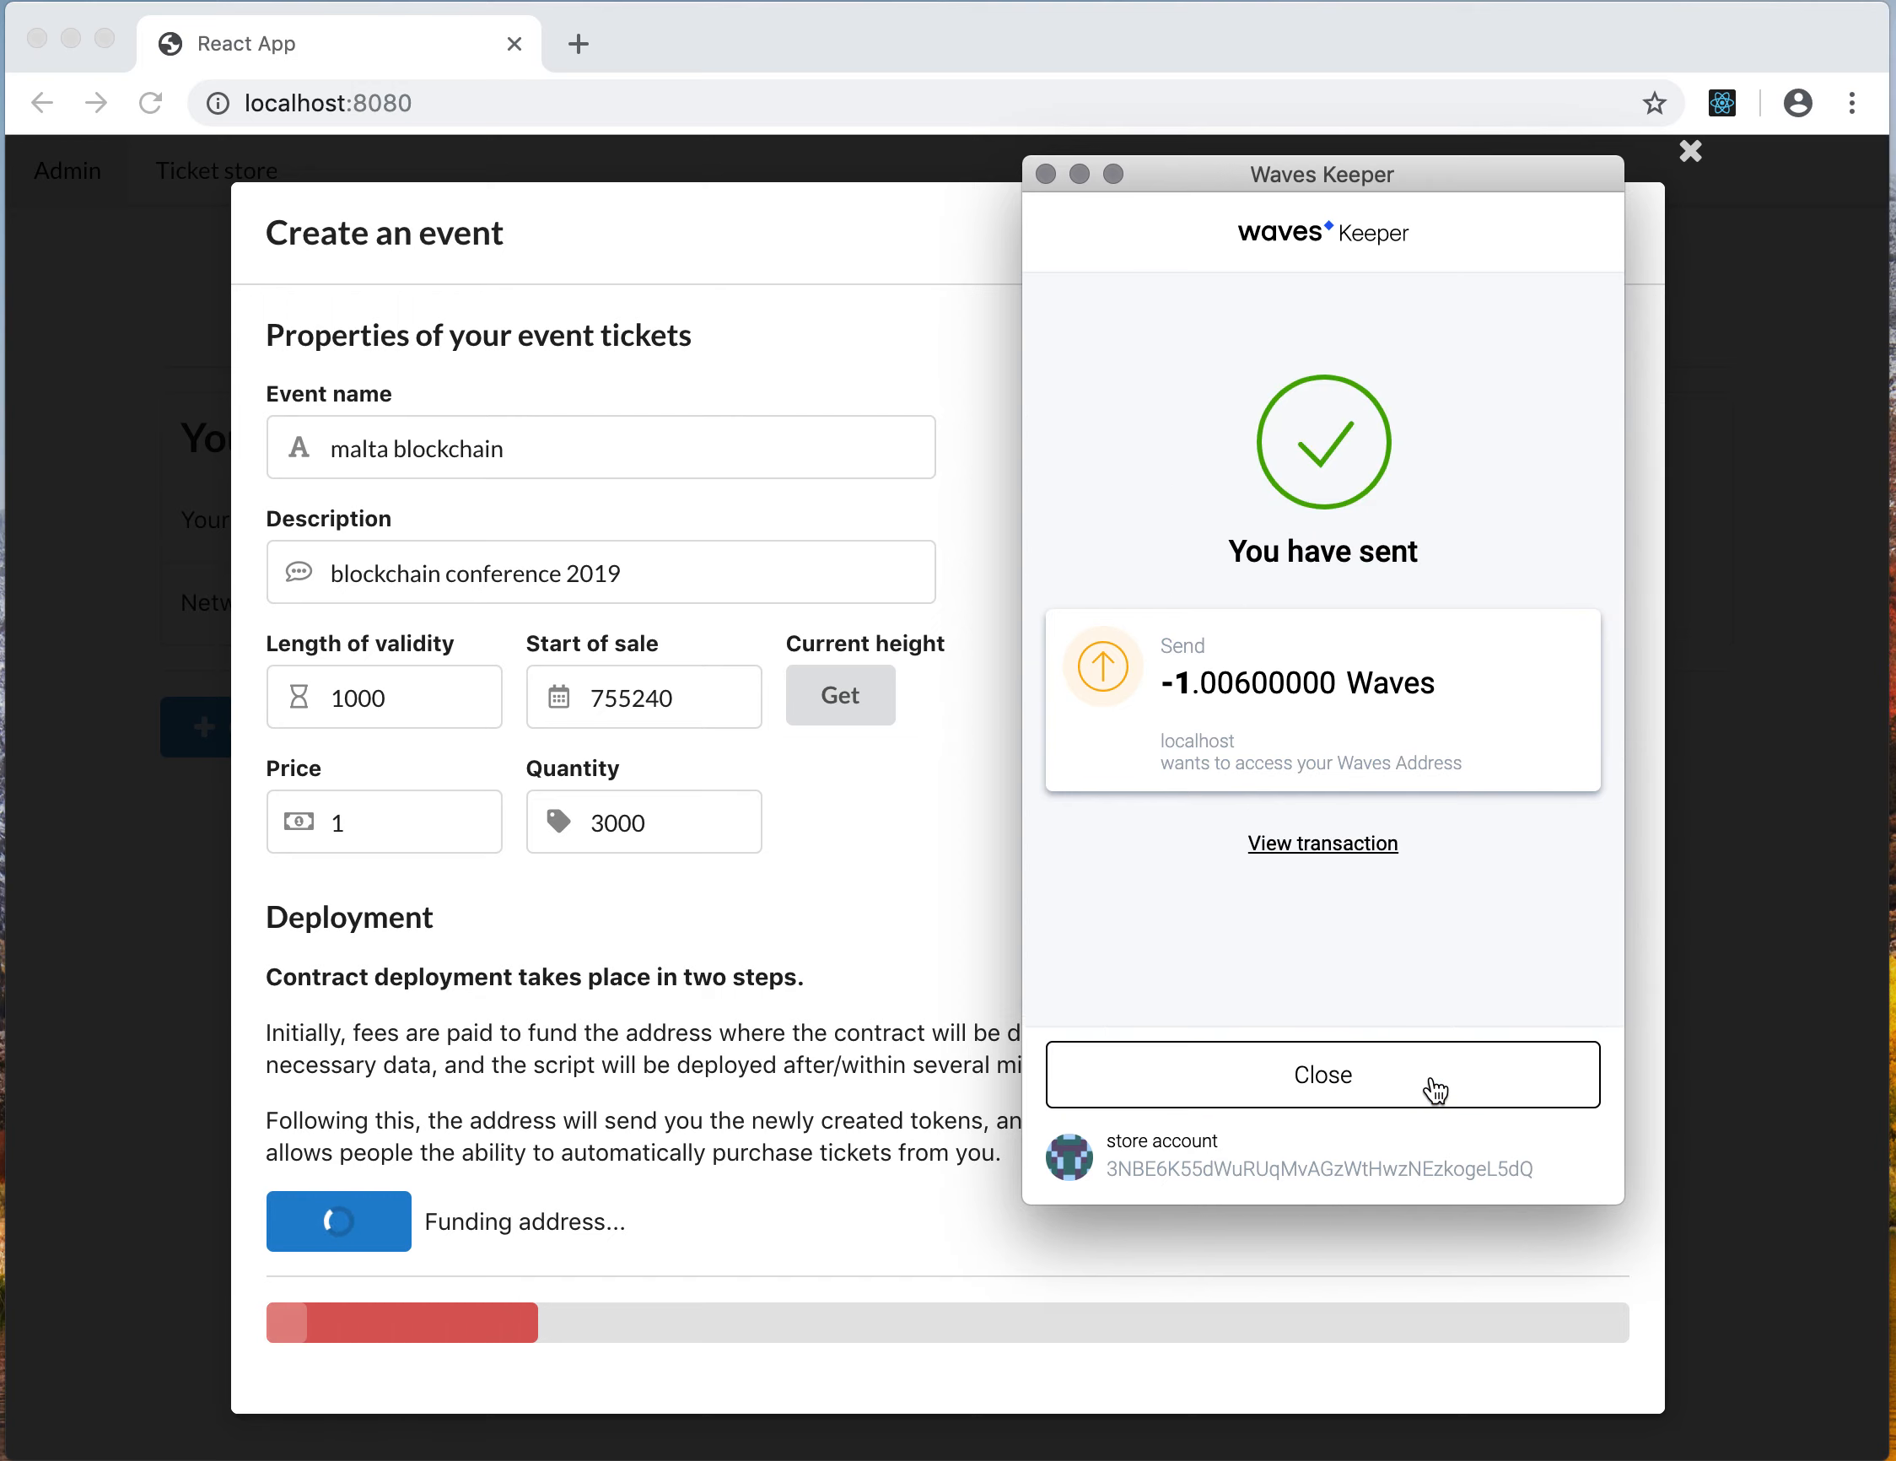
click(1432, 1078)
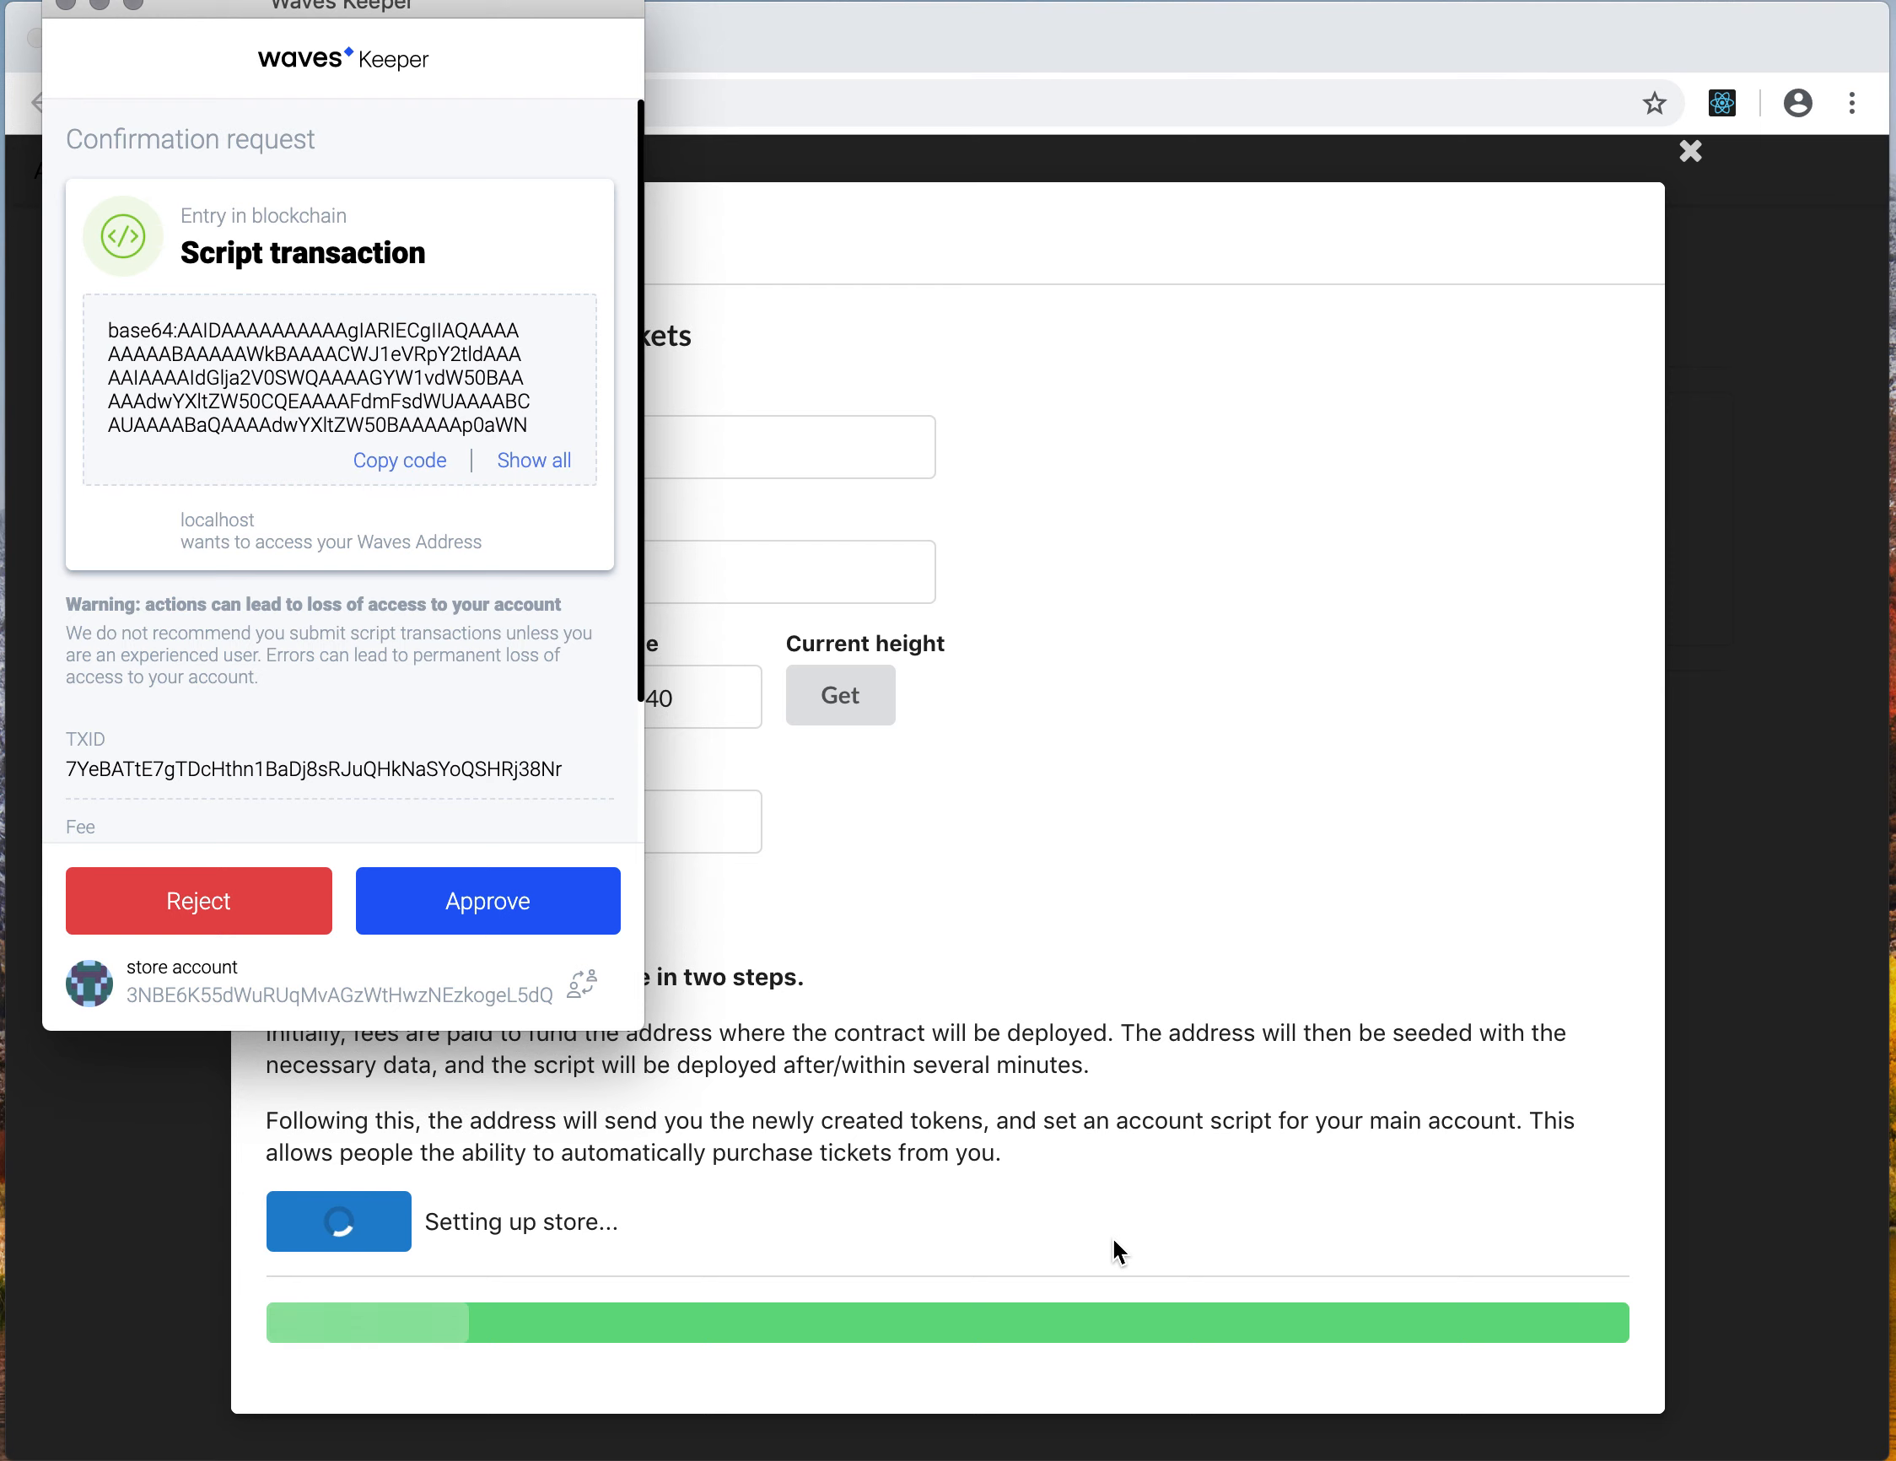
Approve the script transaction in the Waves Keeper confirmation window and close it
drag(472, 9, 1412, 150)
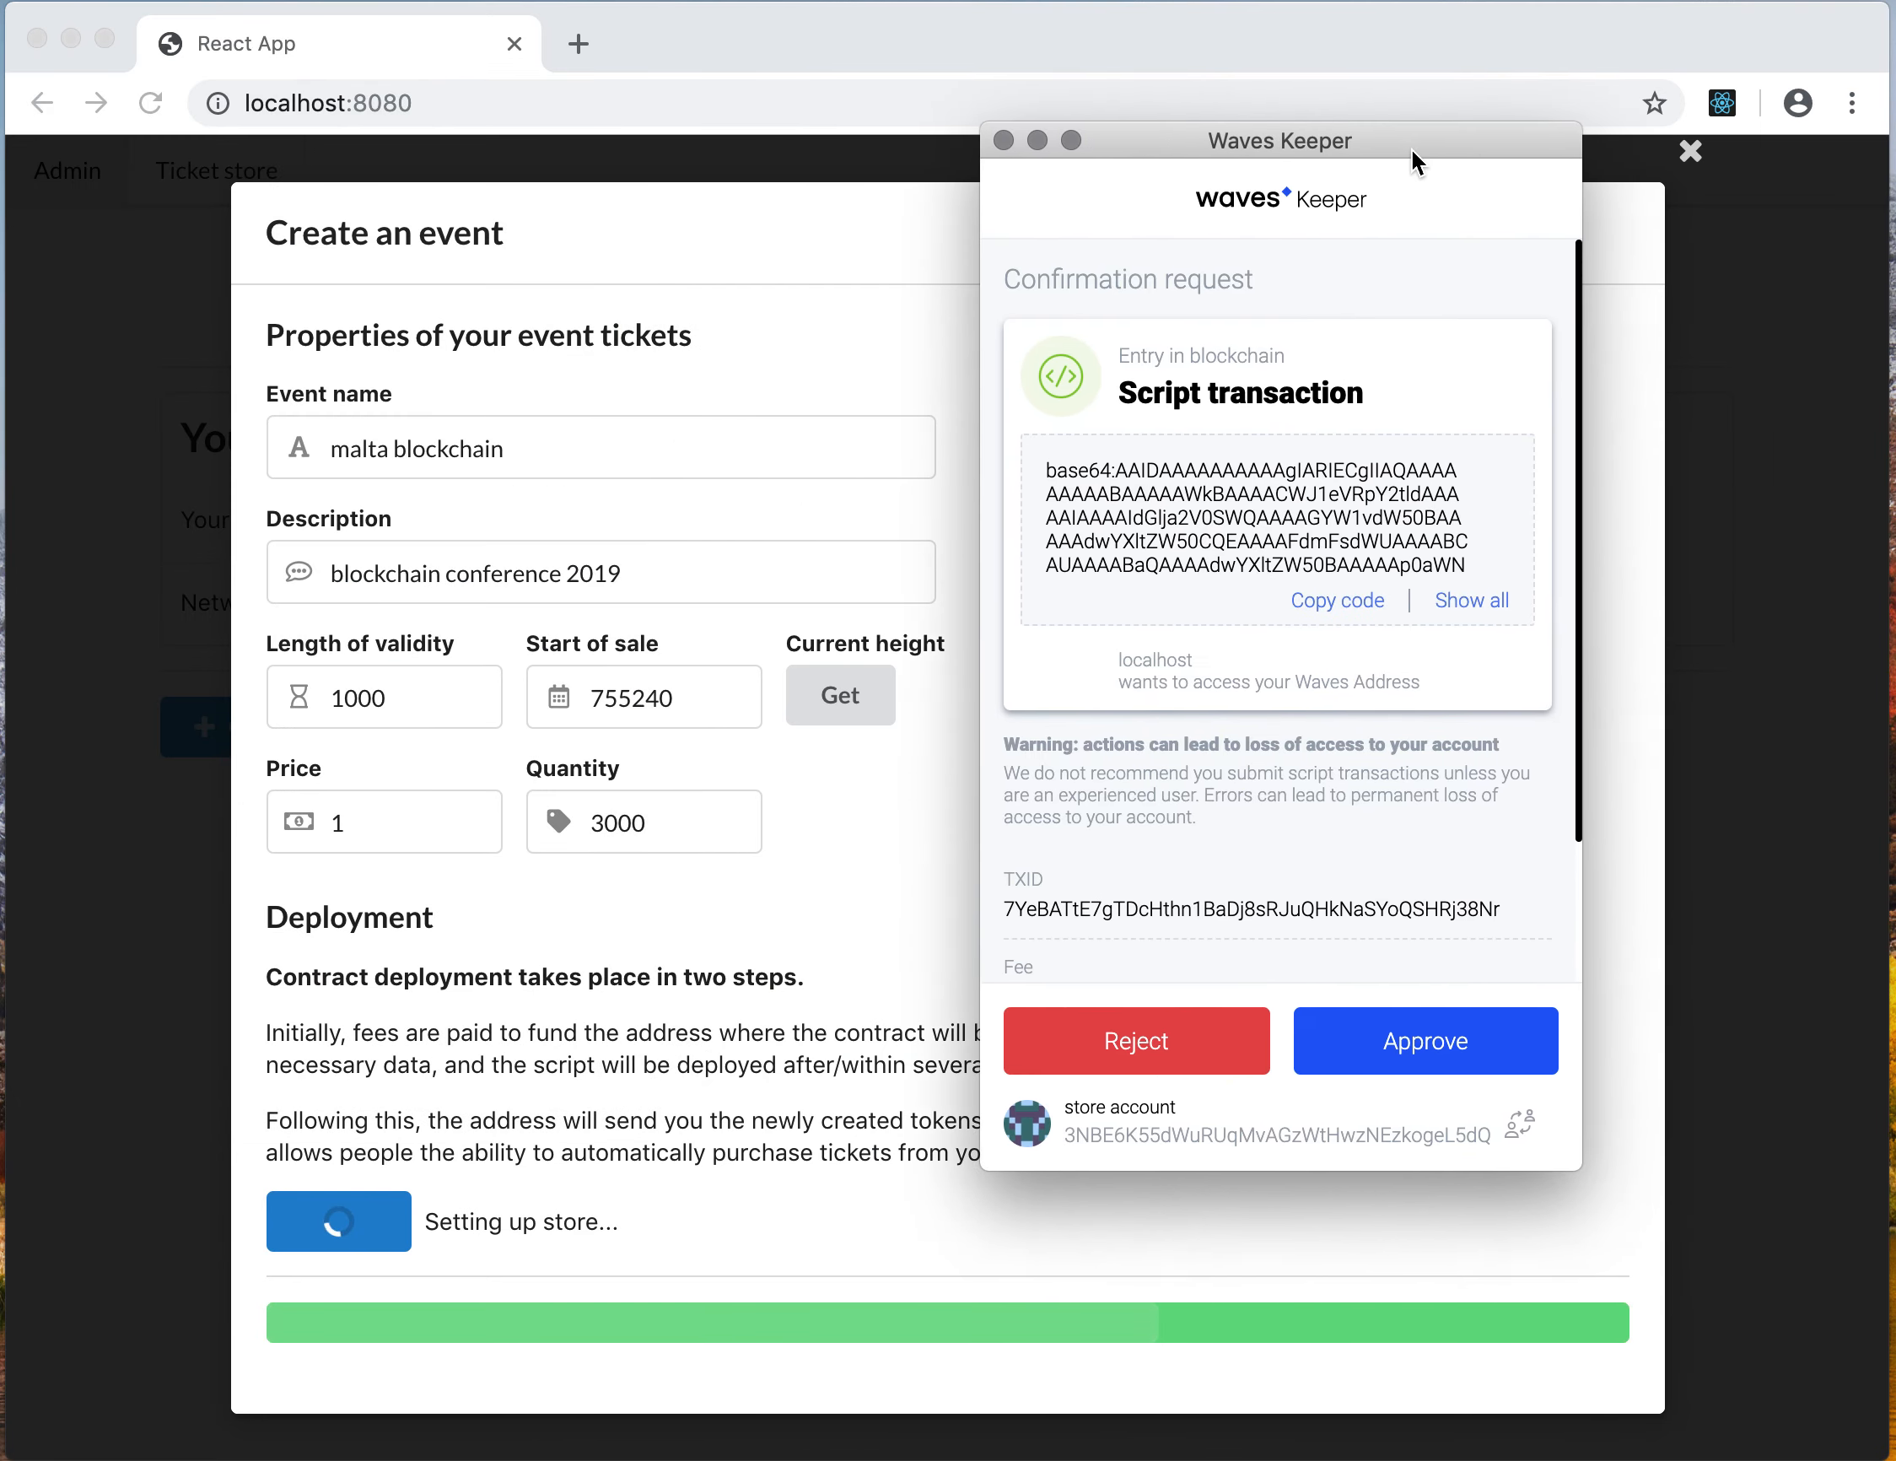
click(1460, 1041)
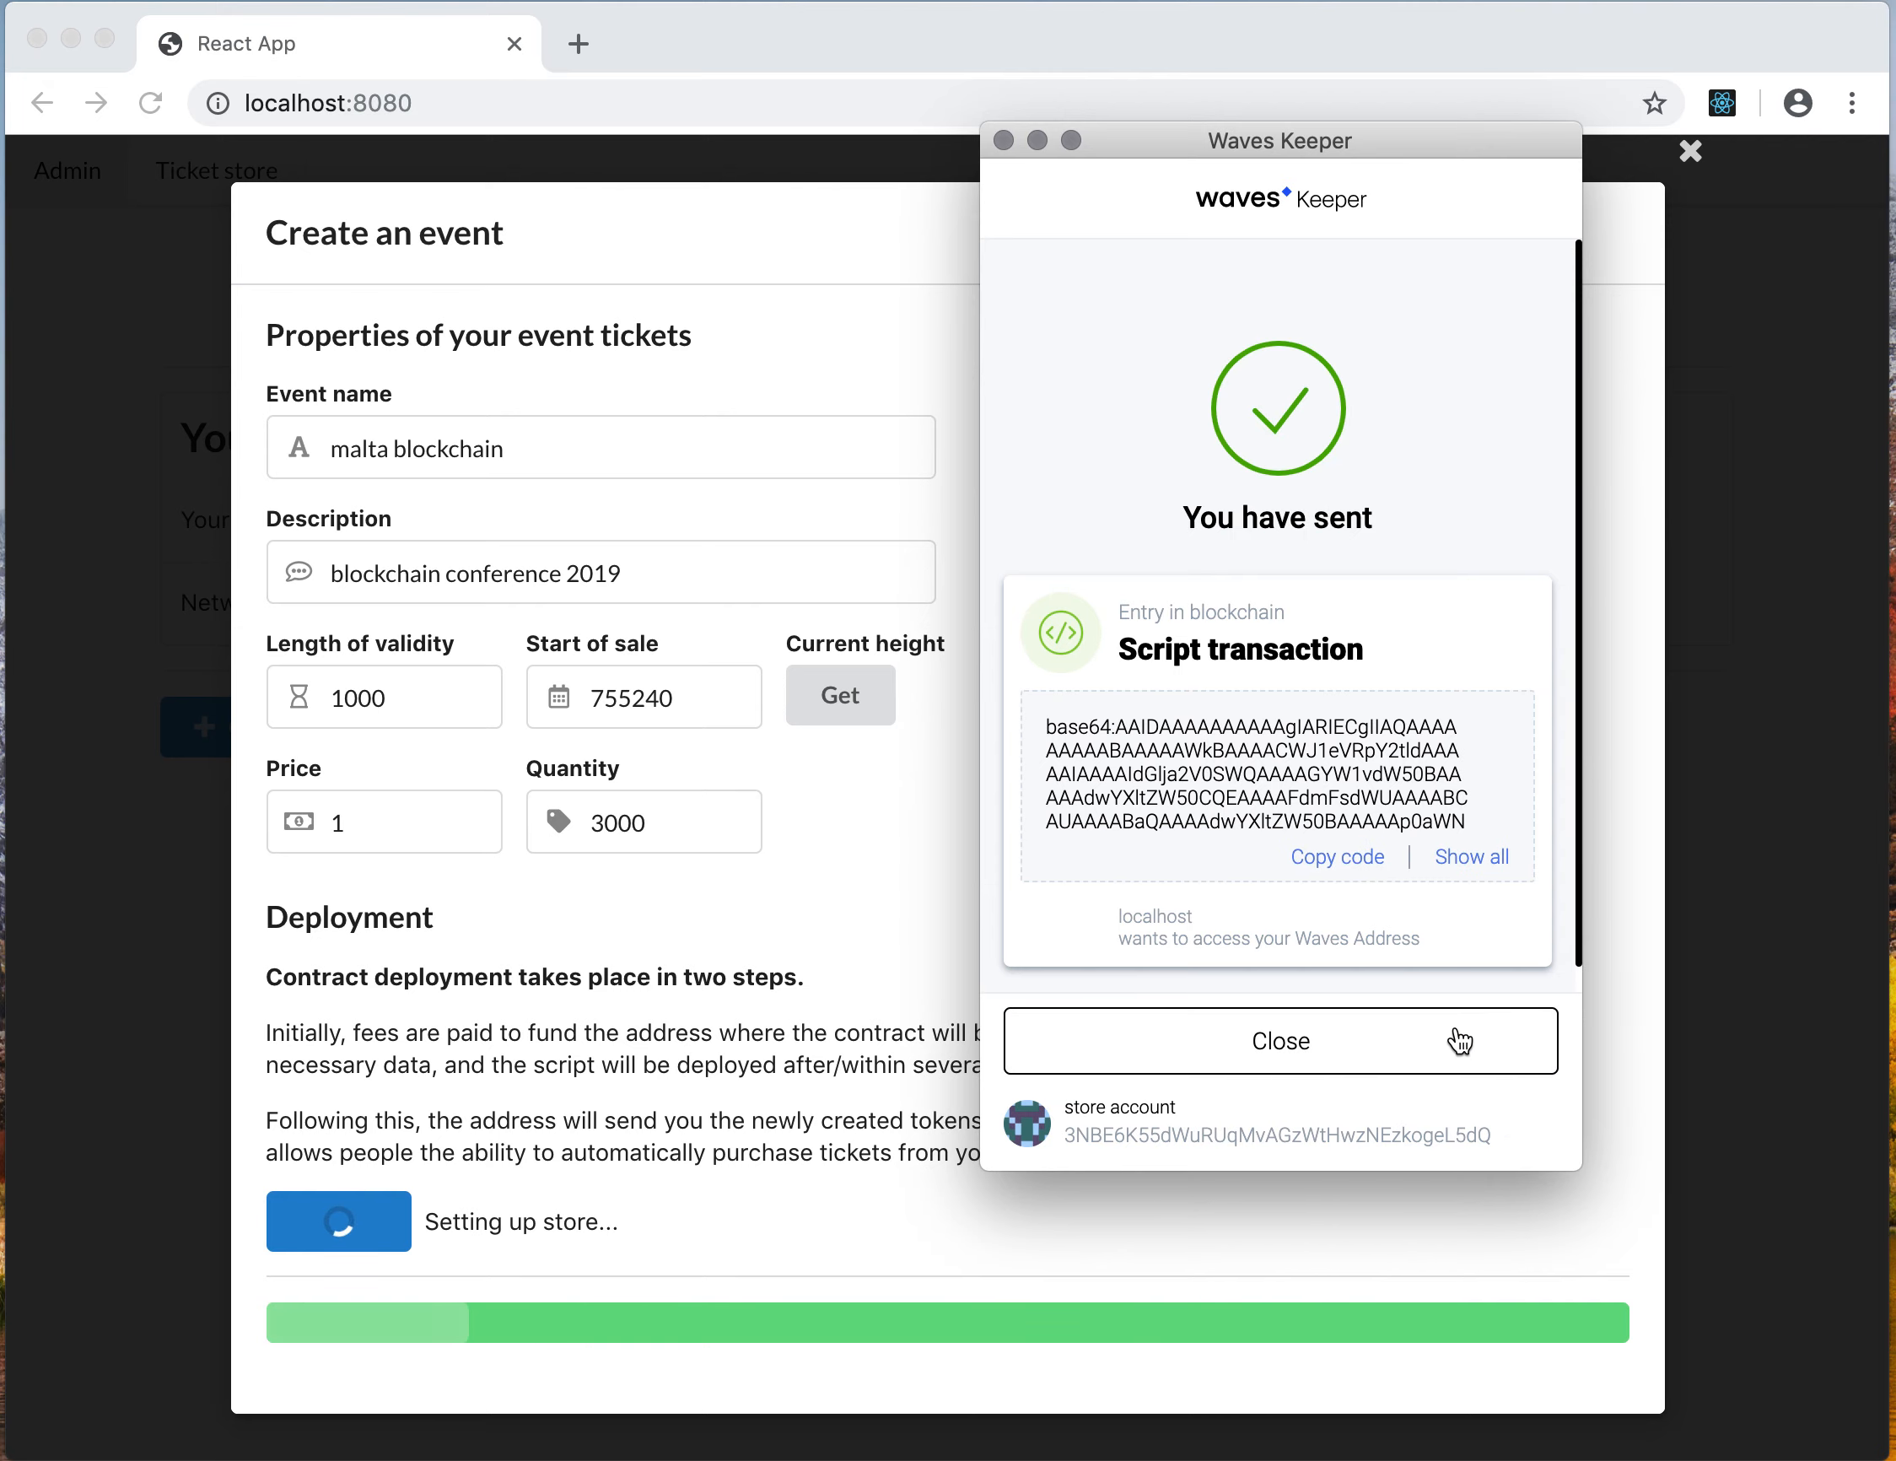
click(1454, 1035)
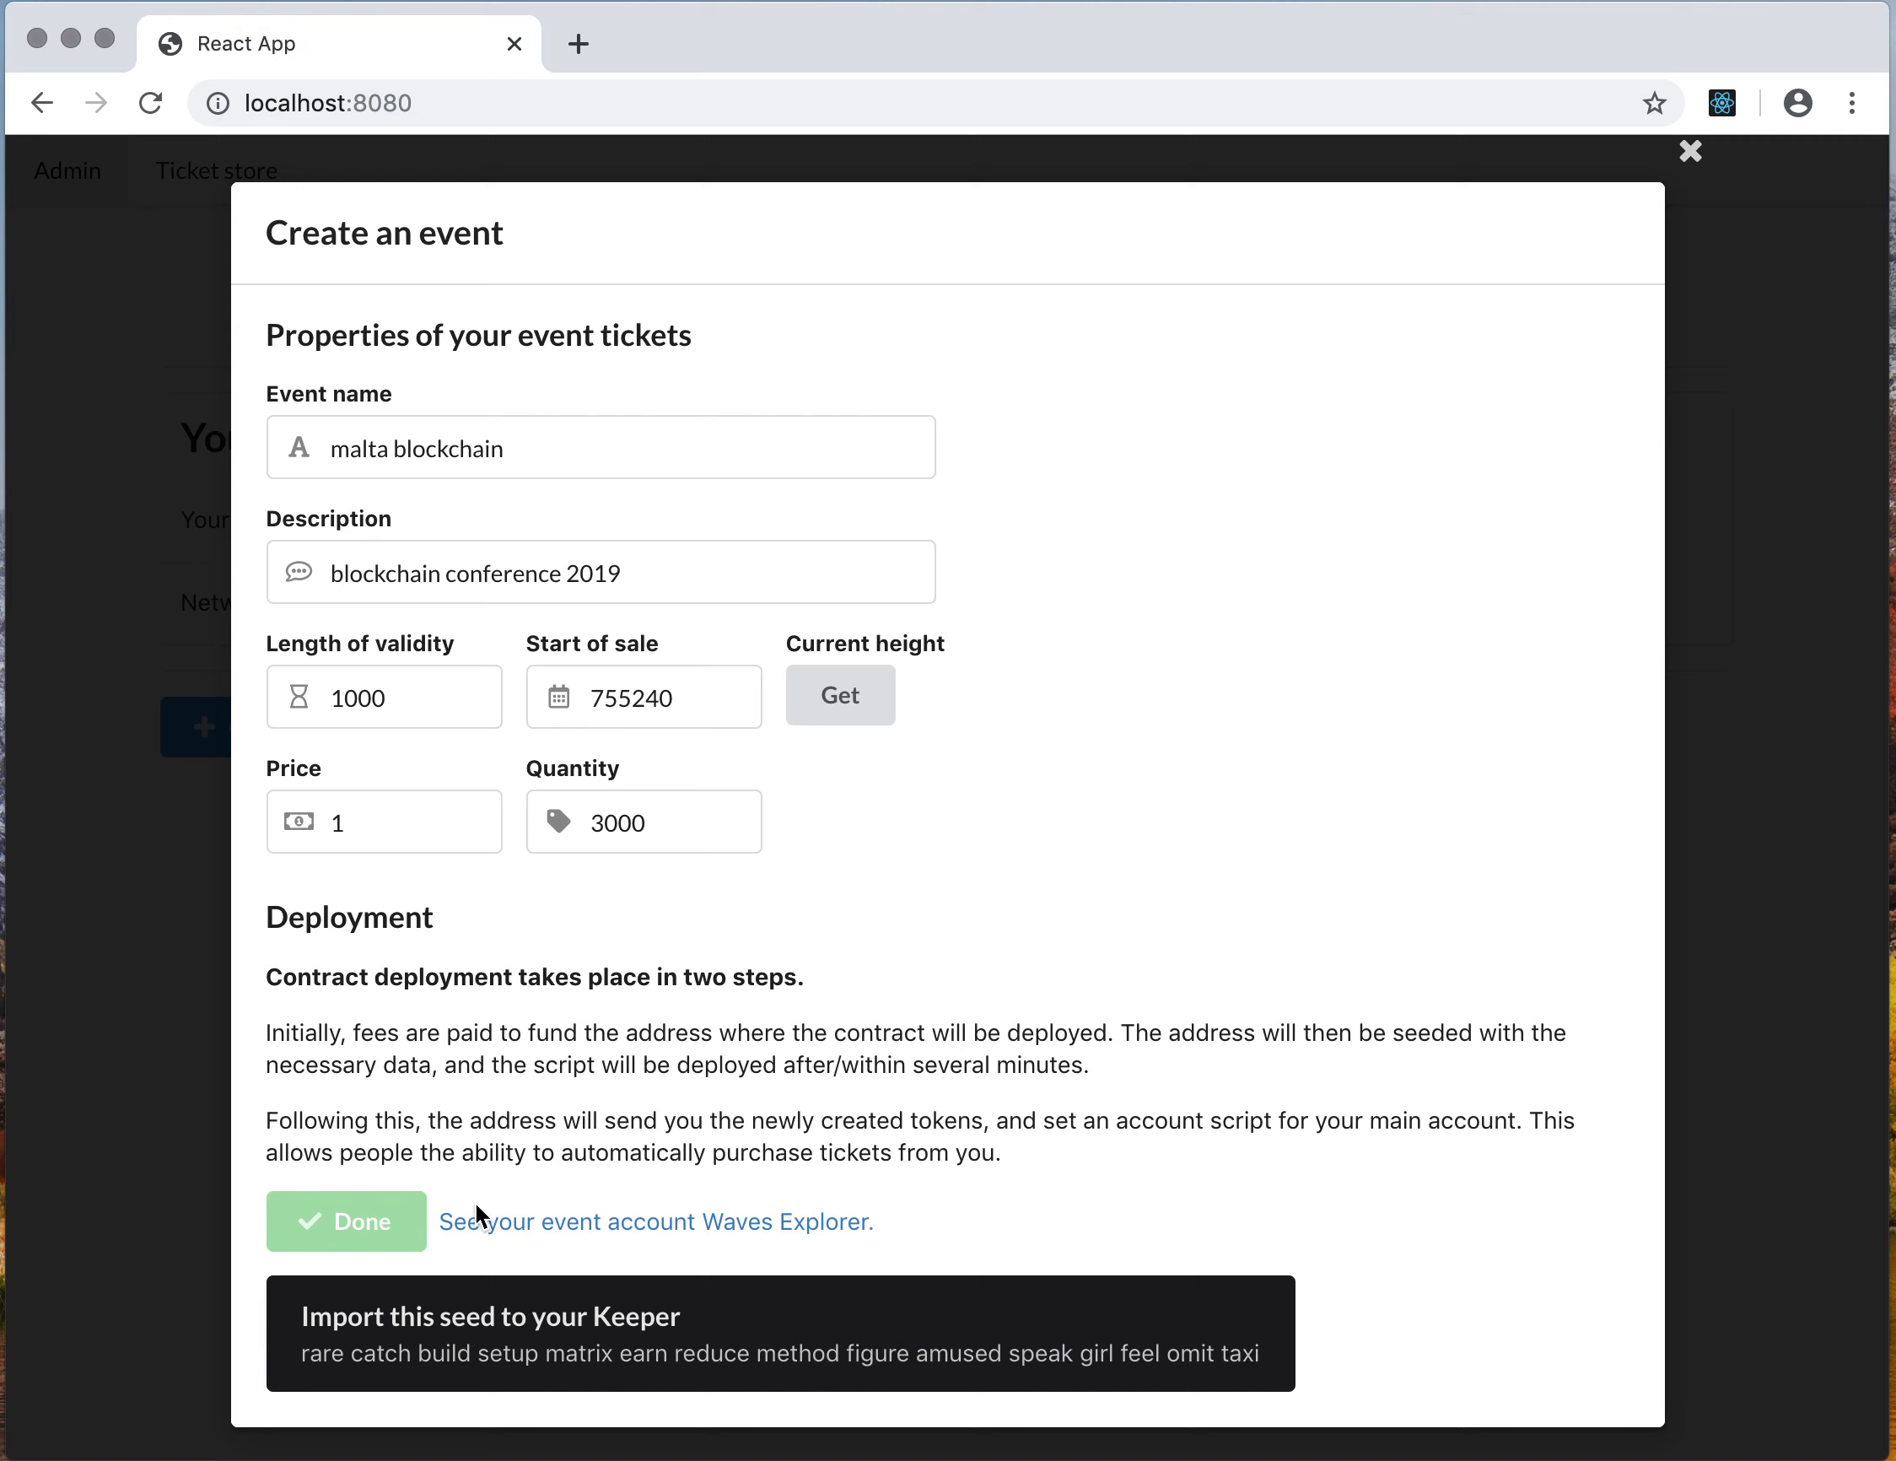
Copy the seed phrase shown for the event account
drag(302, 1352, 1298, 1376)
key(super+c)
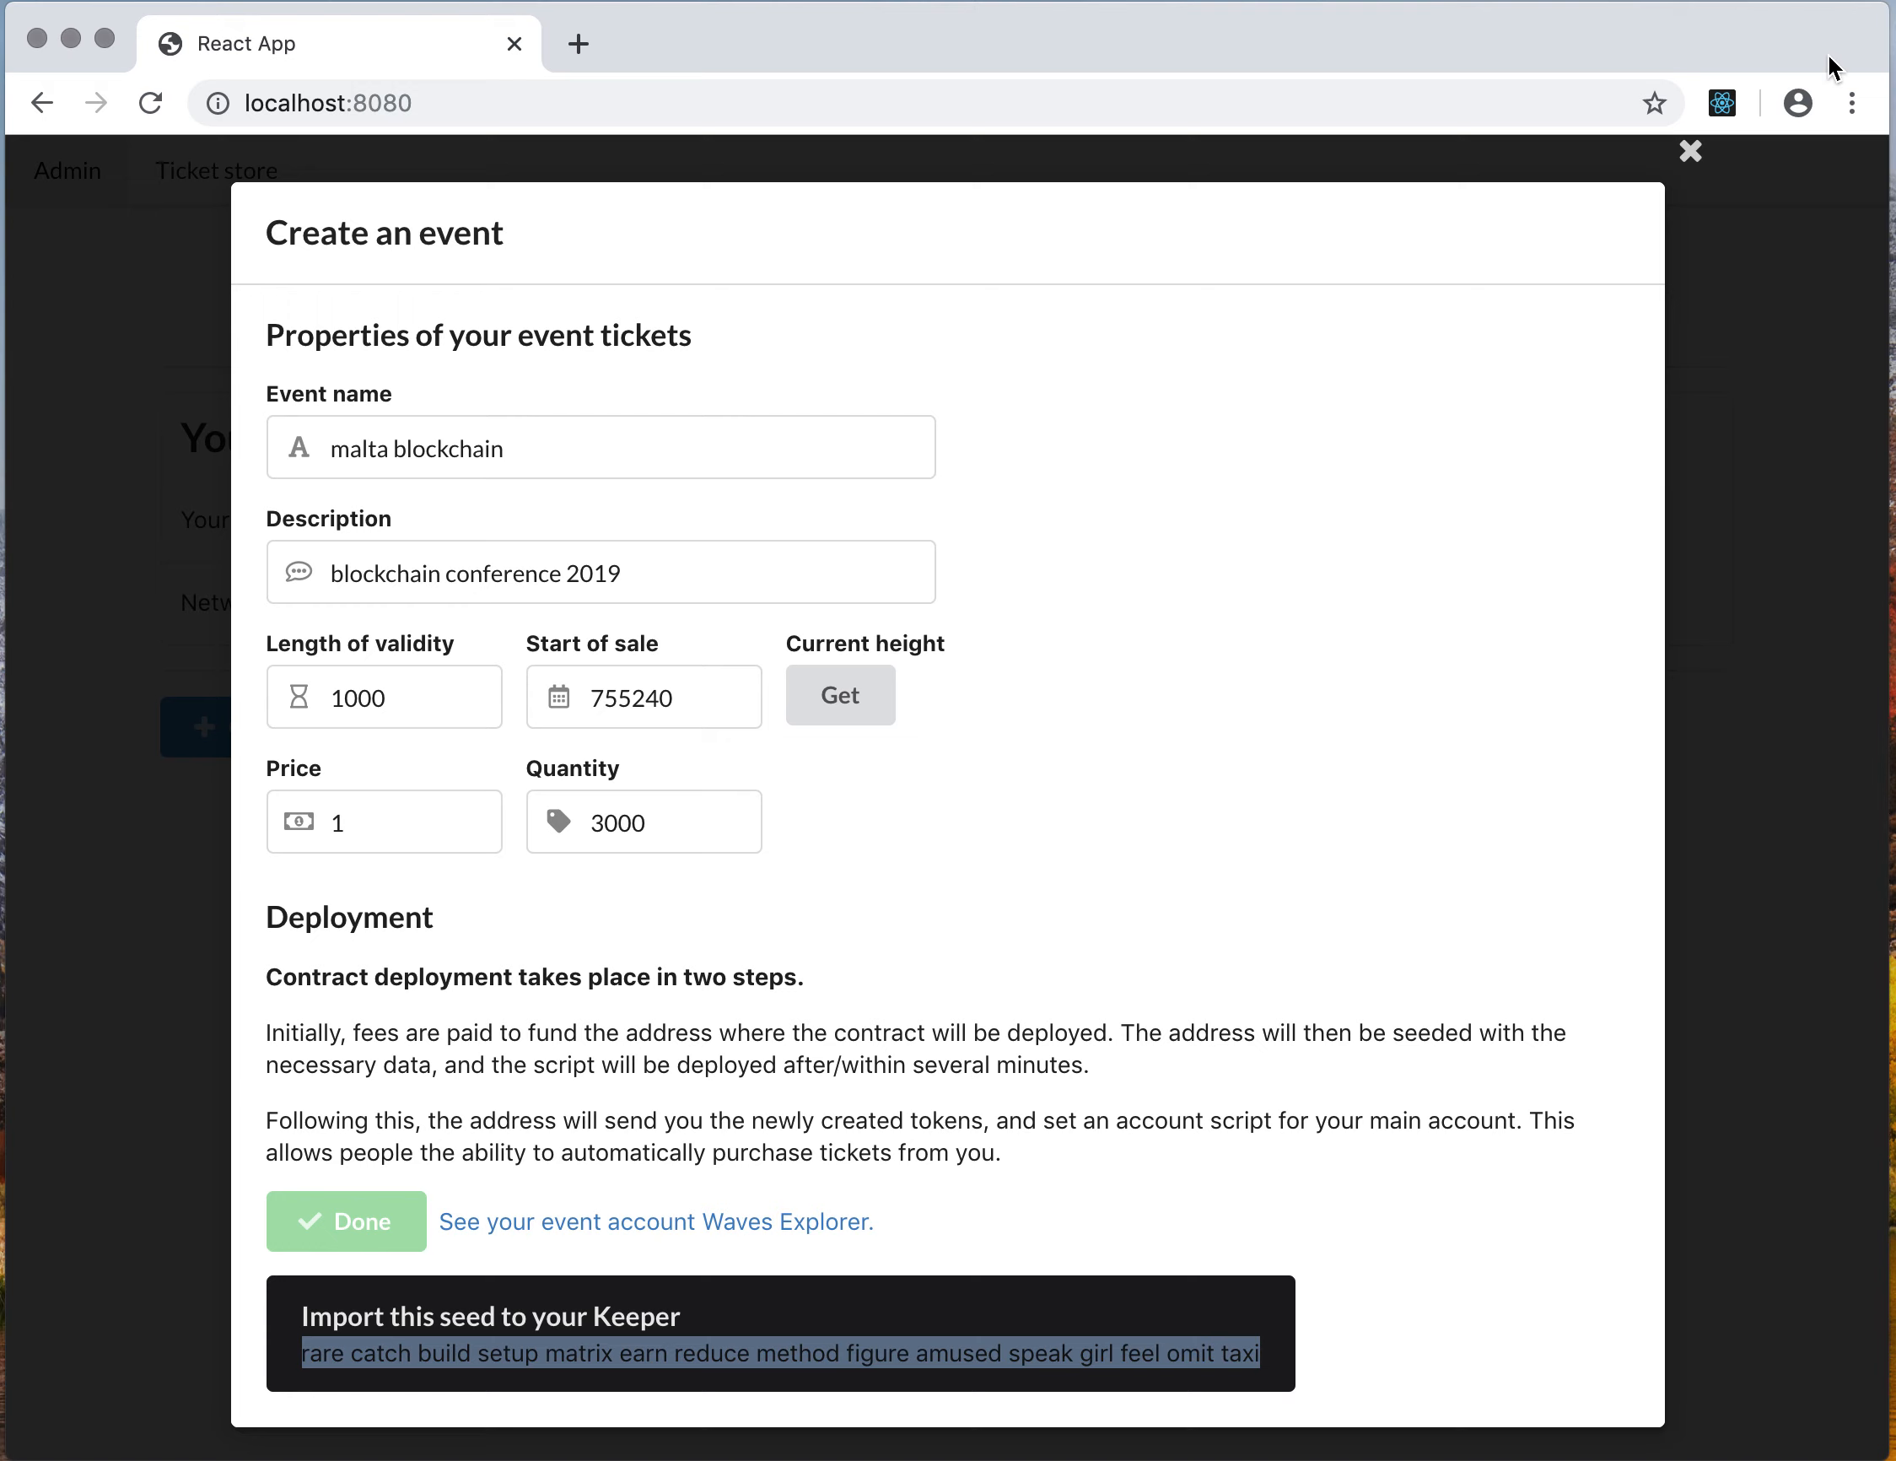
click(1851, 103)
click(1373, 172)
Add an account in Waves Keeper by importing it with the pasted wallet seed
click(1762, 103)
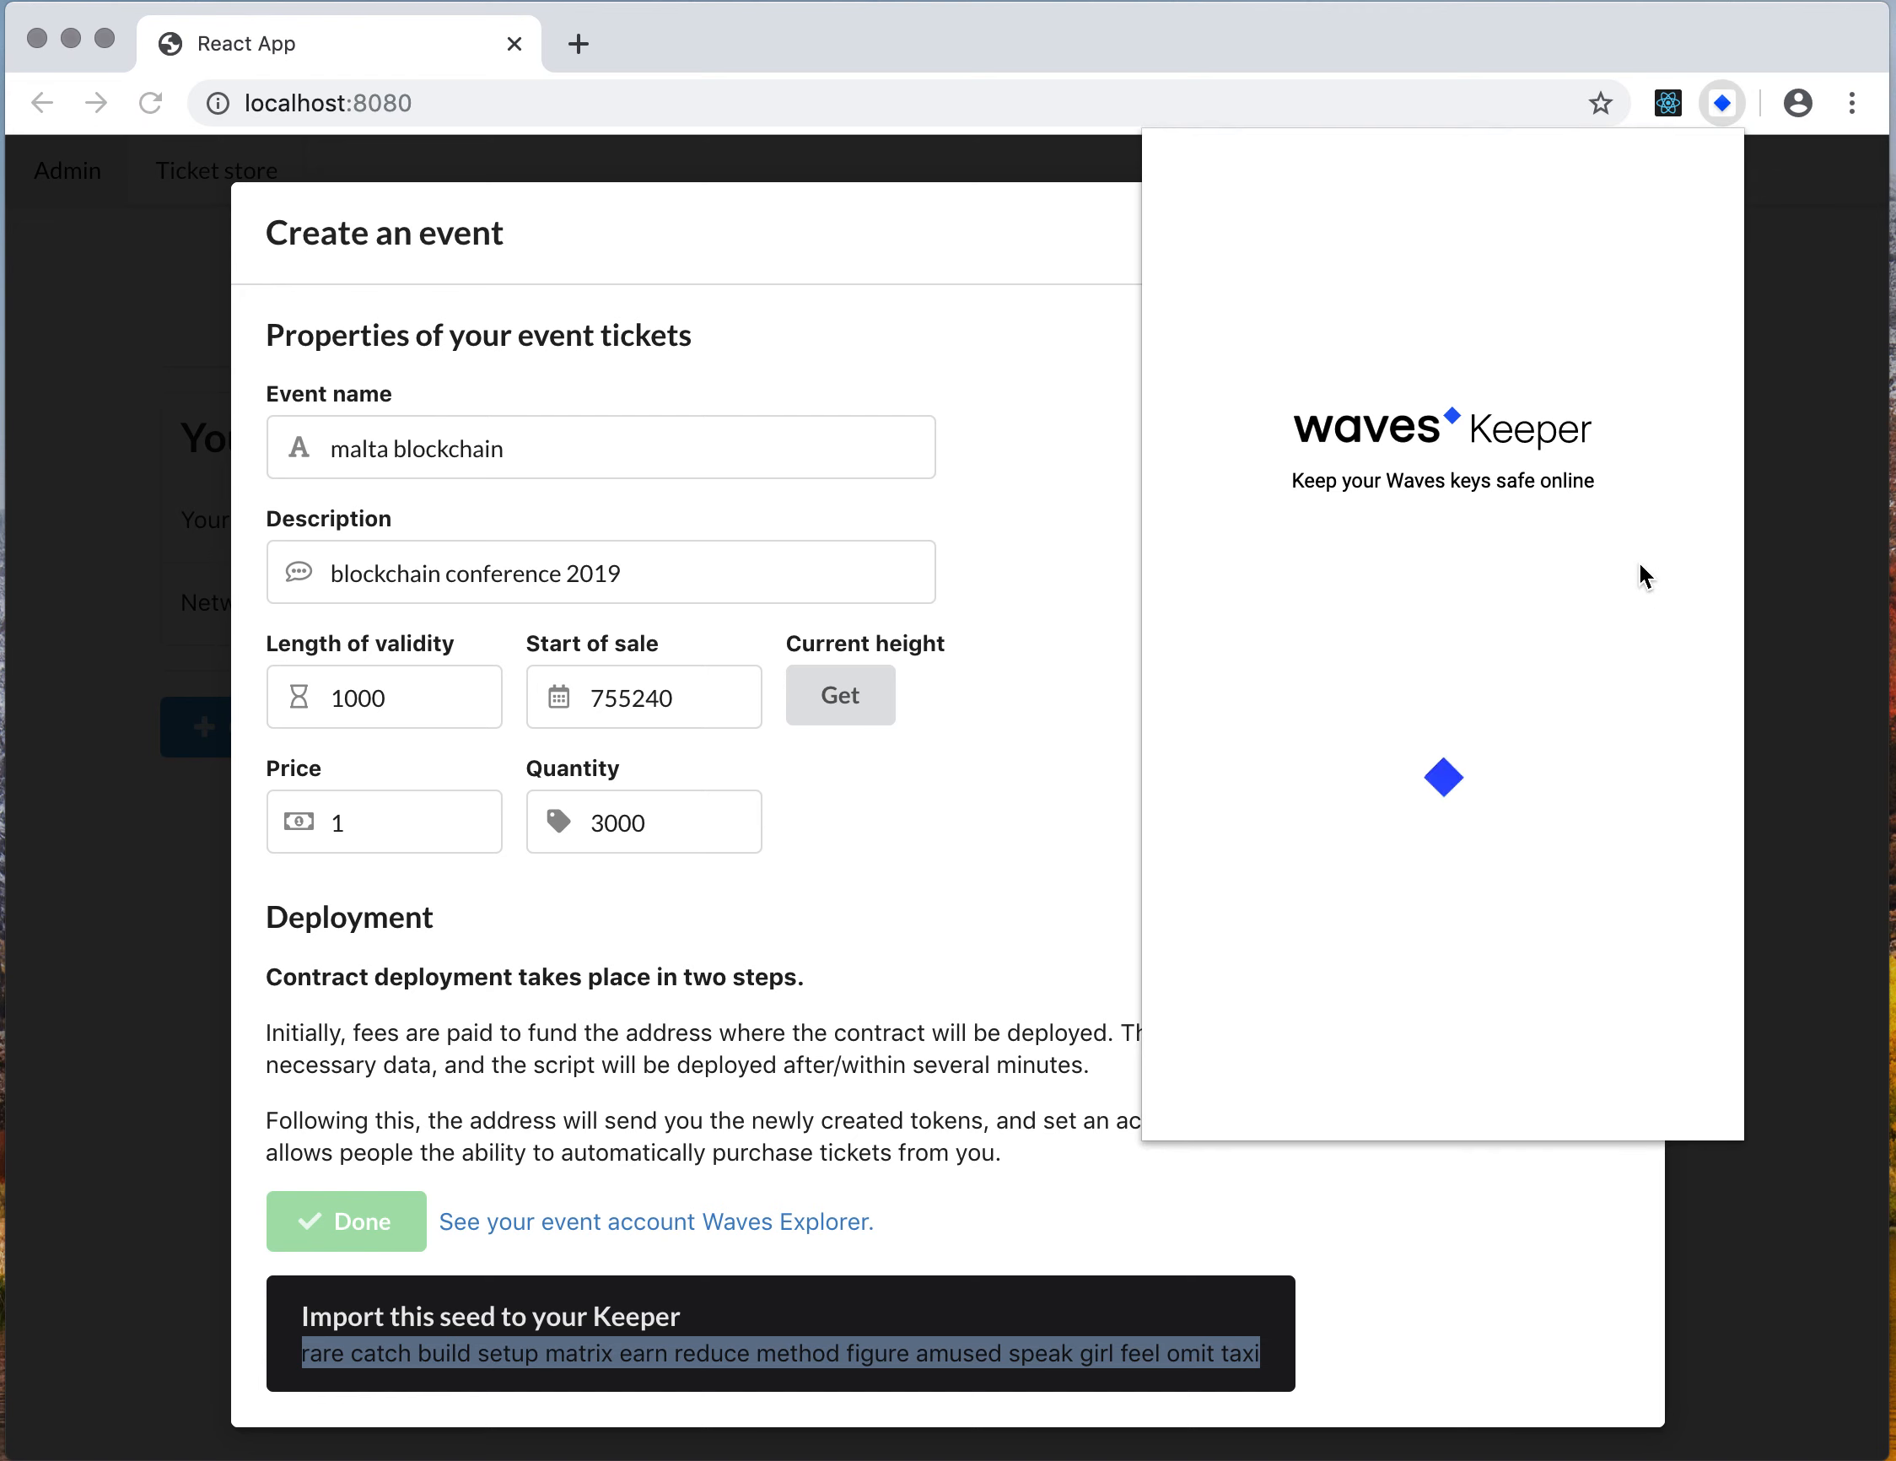
click(1491, 708)
click(1427, 752)
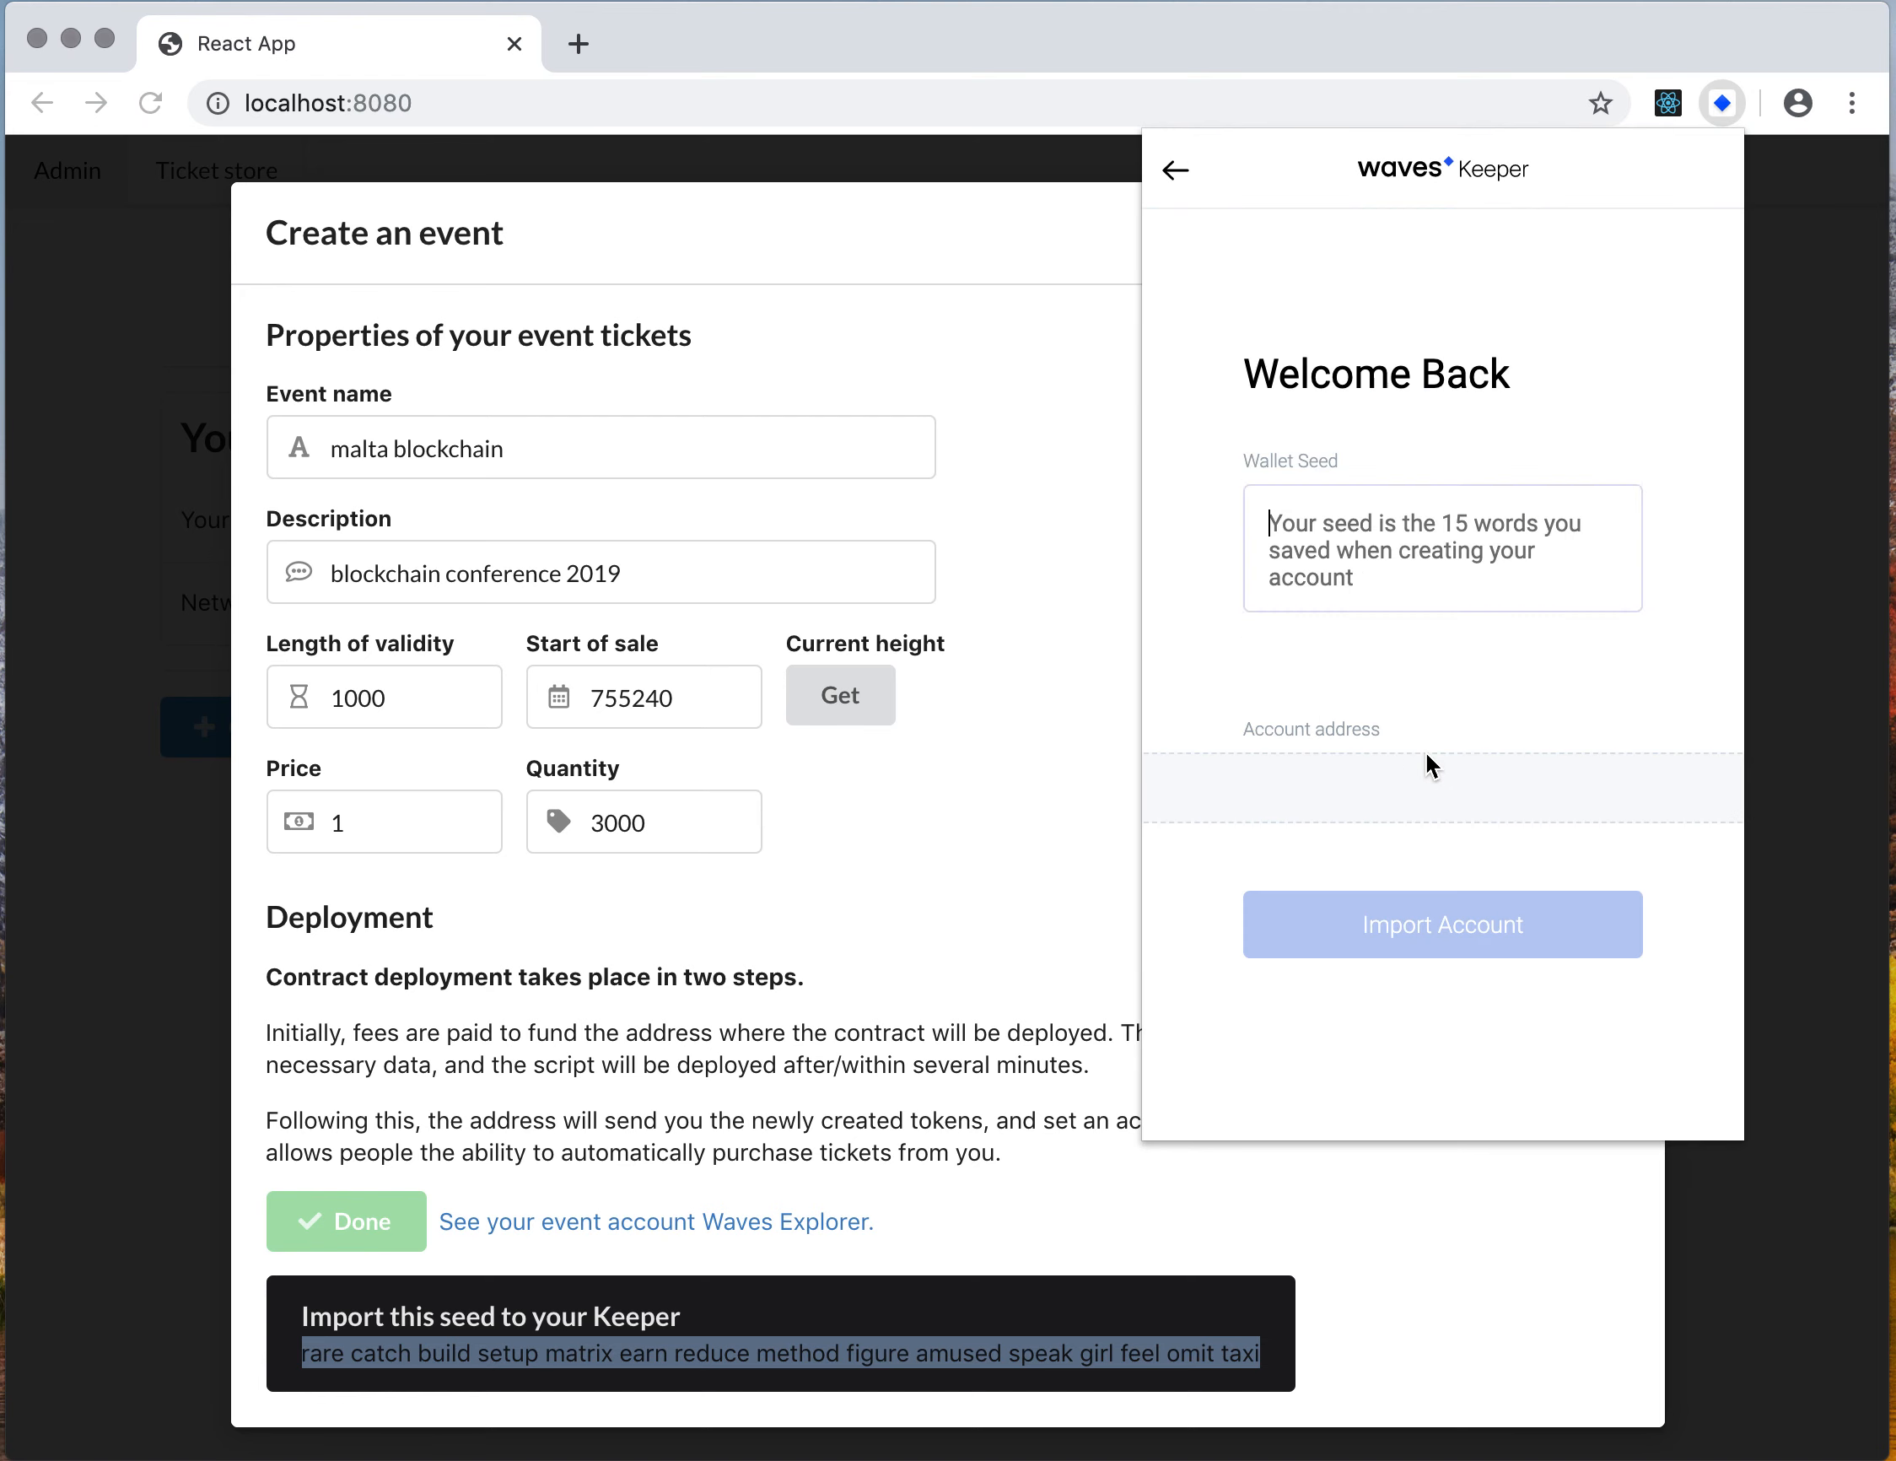
key(super+v)
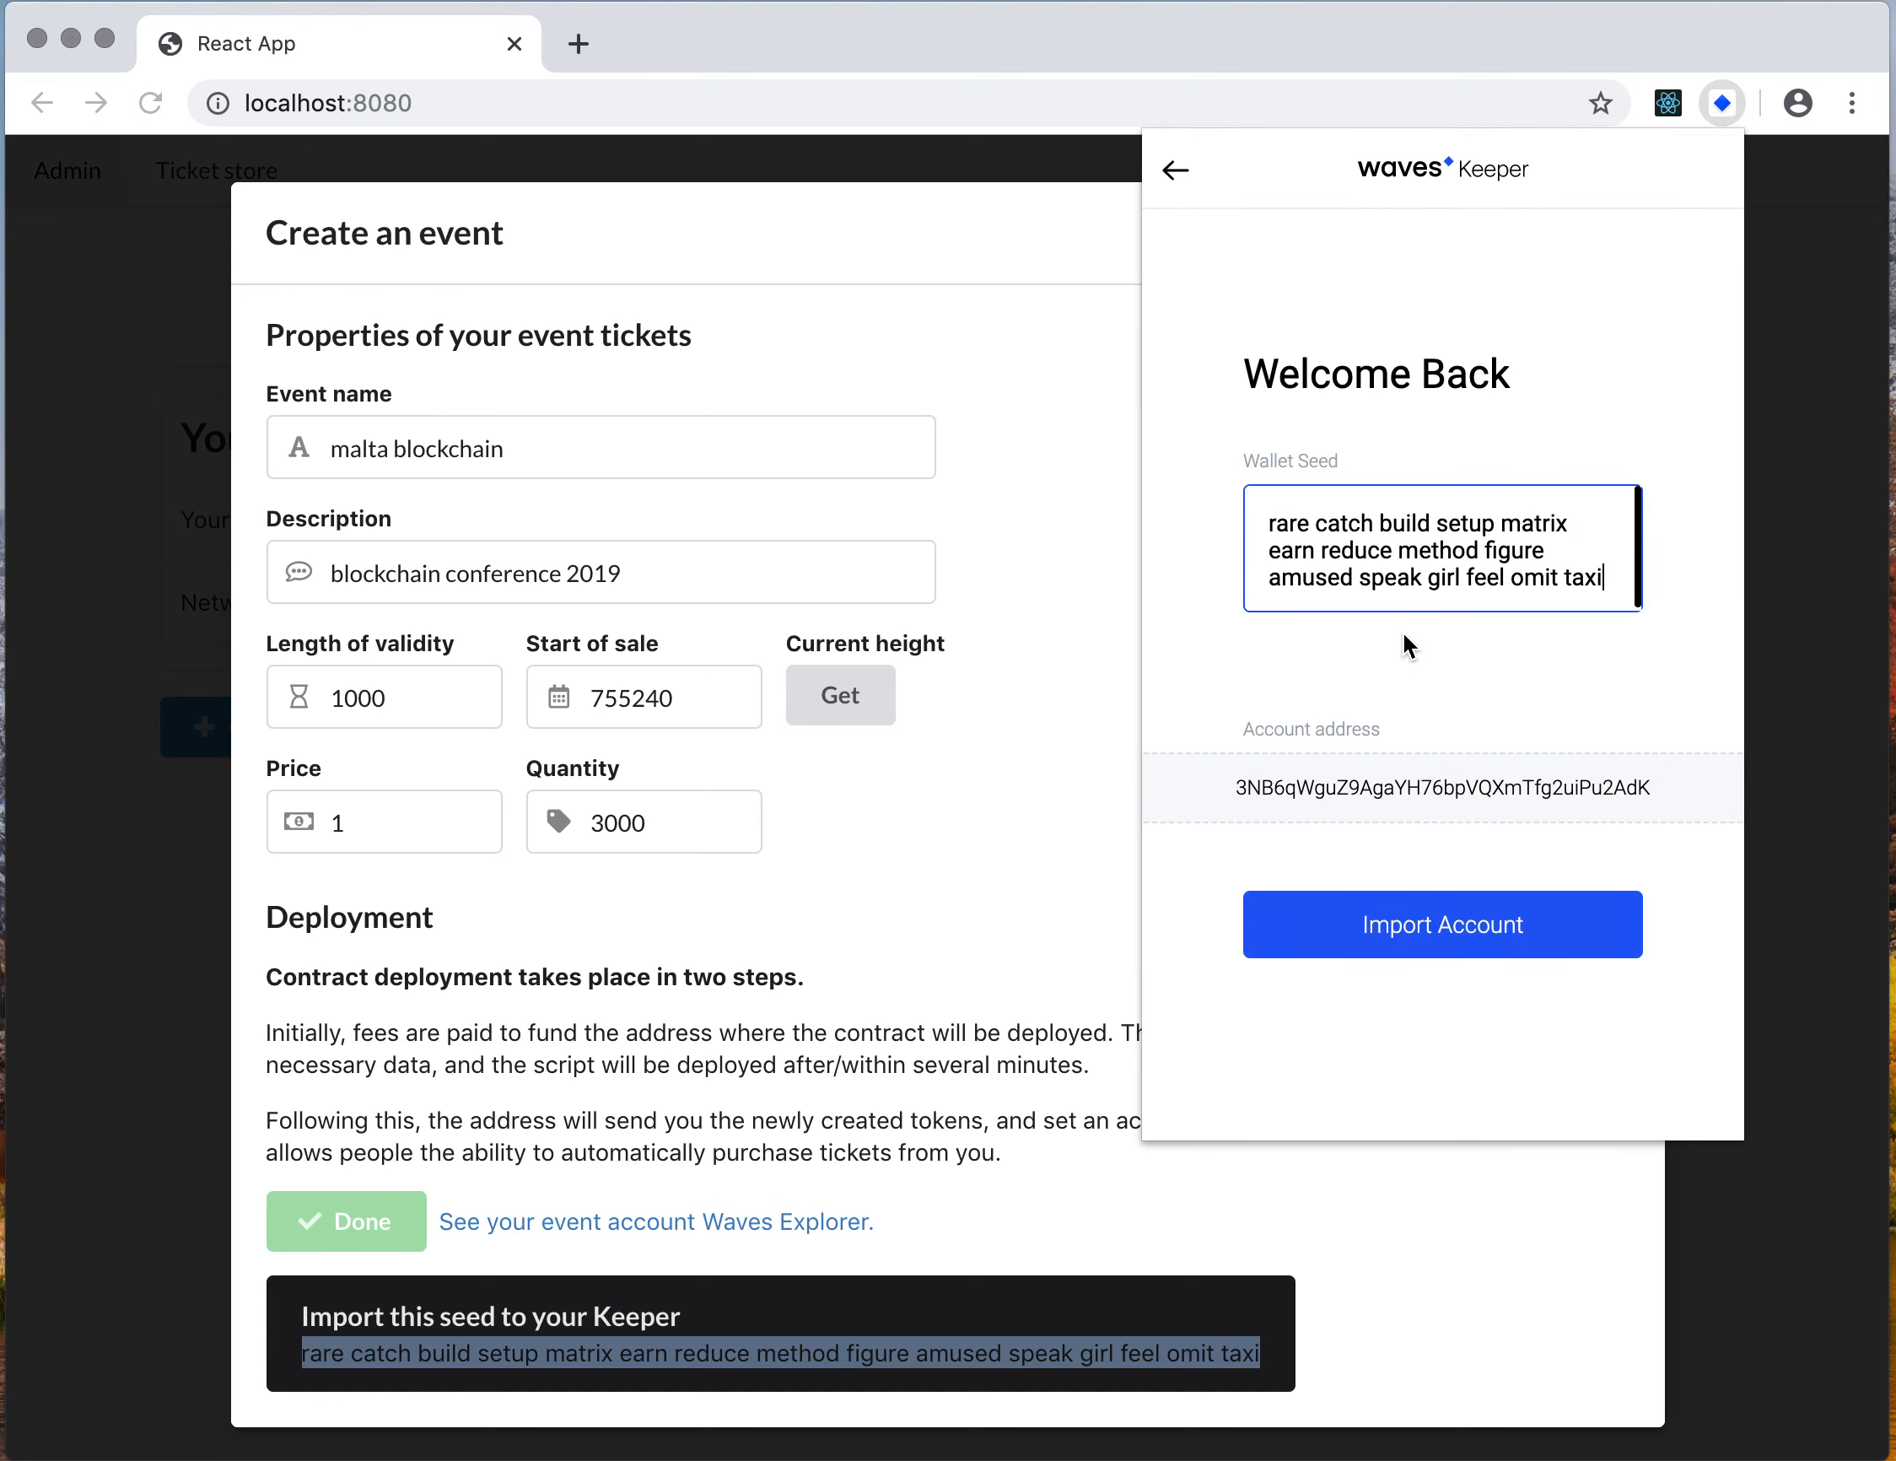
click(1426, 908)
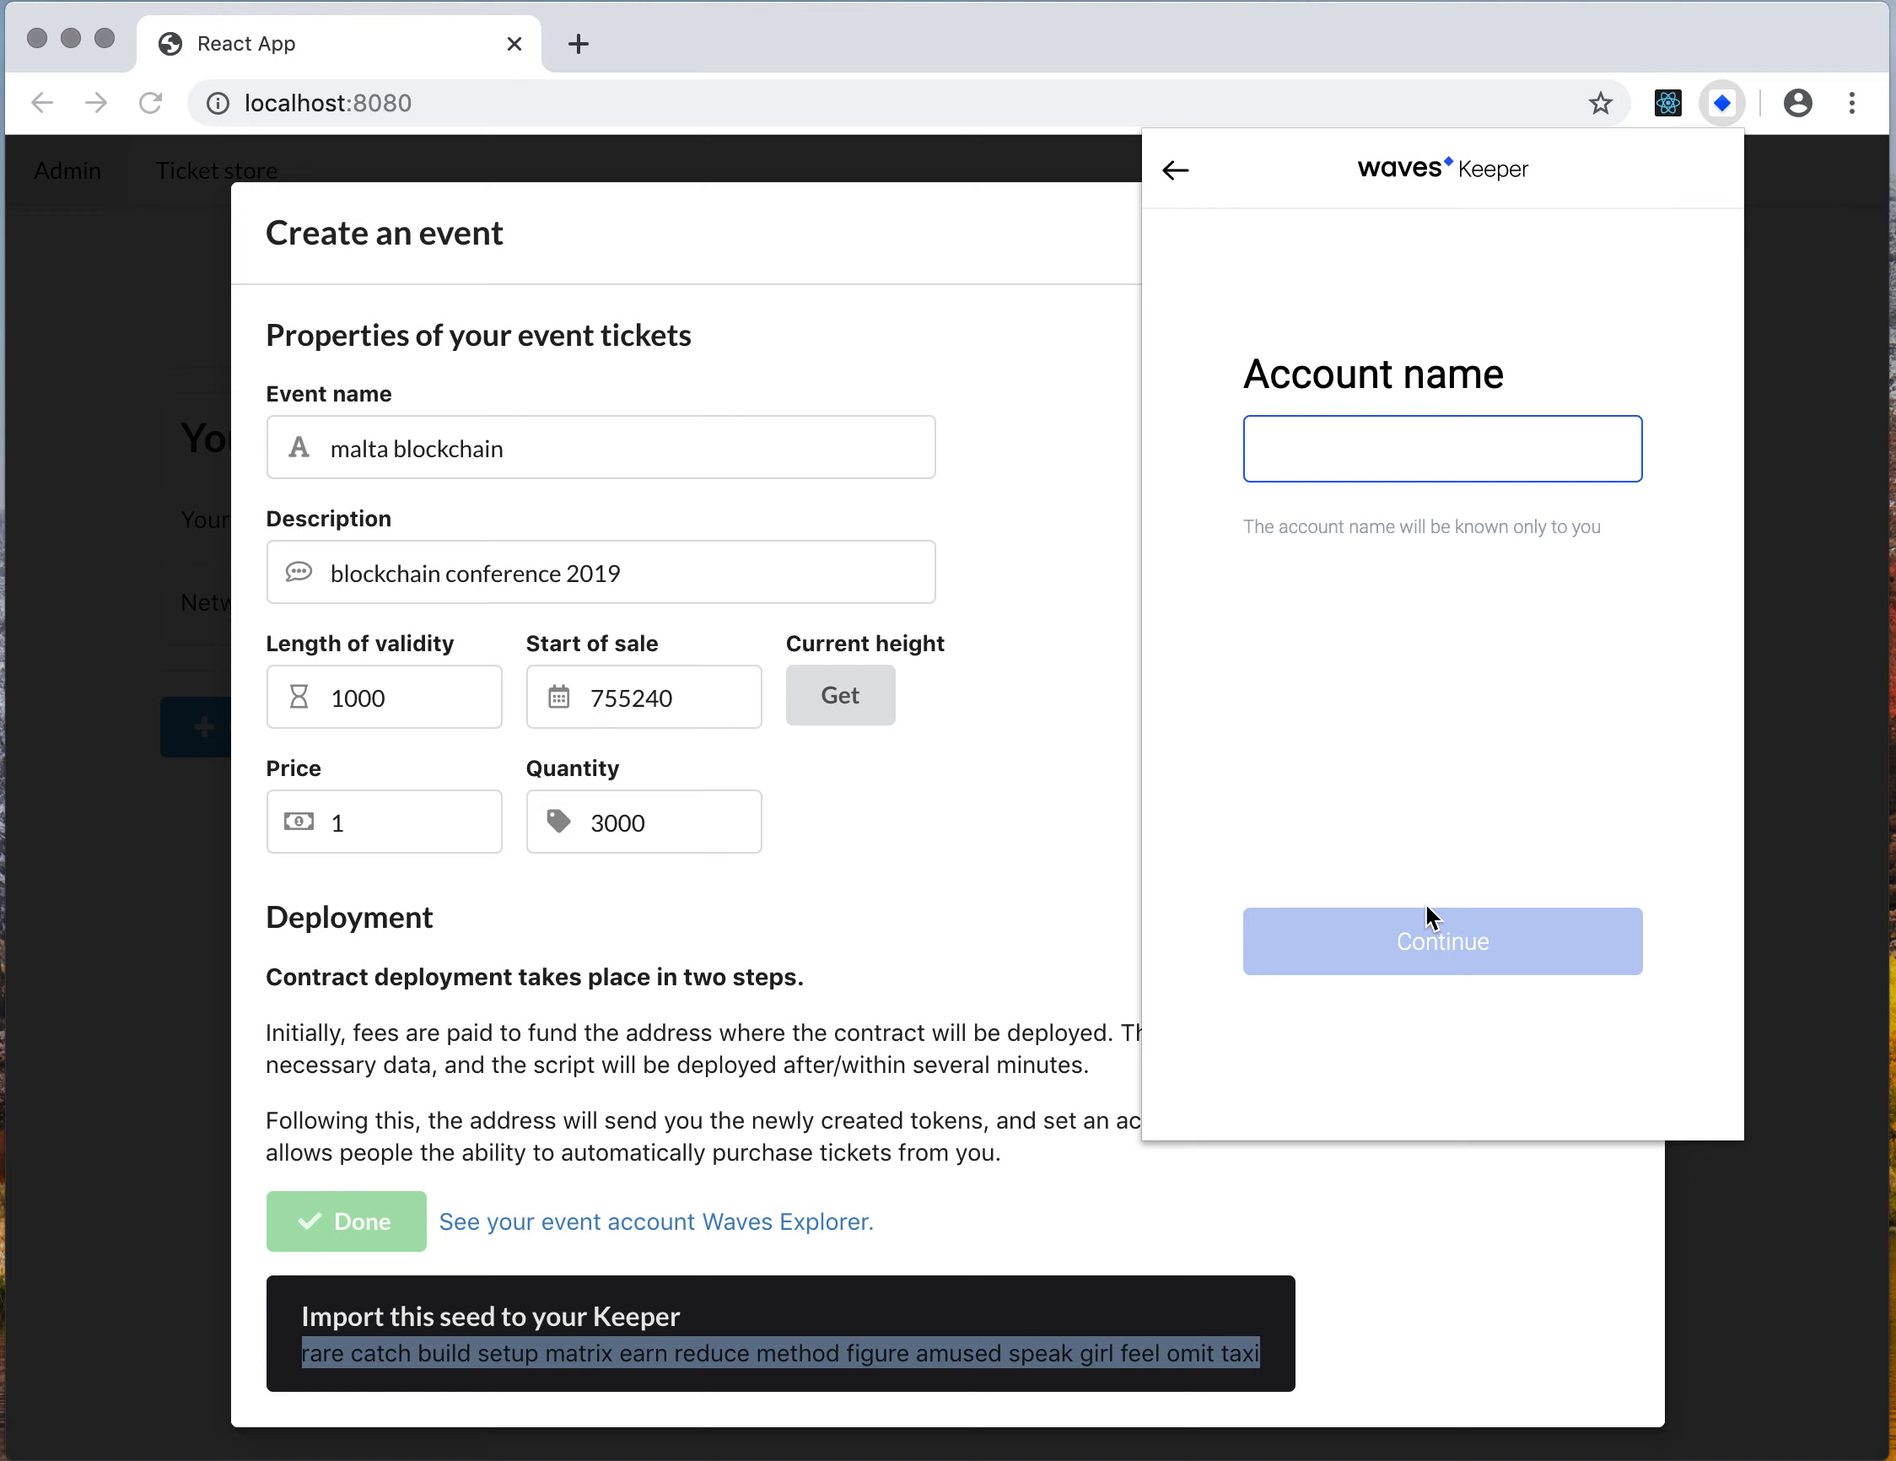
text(hoho)
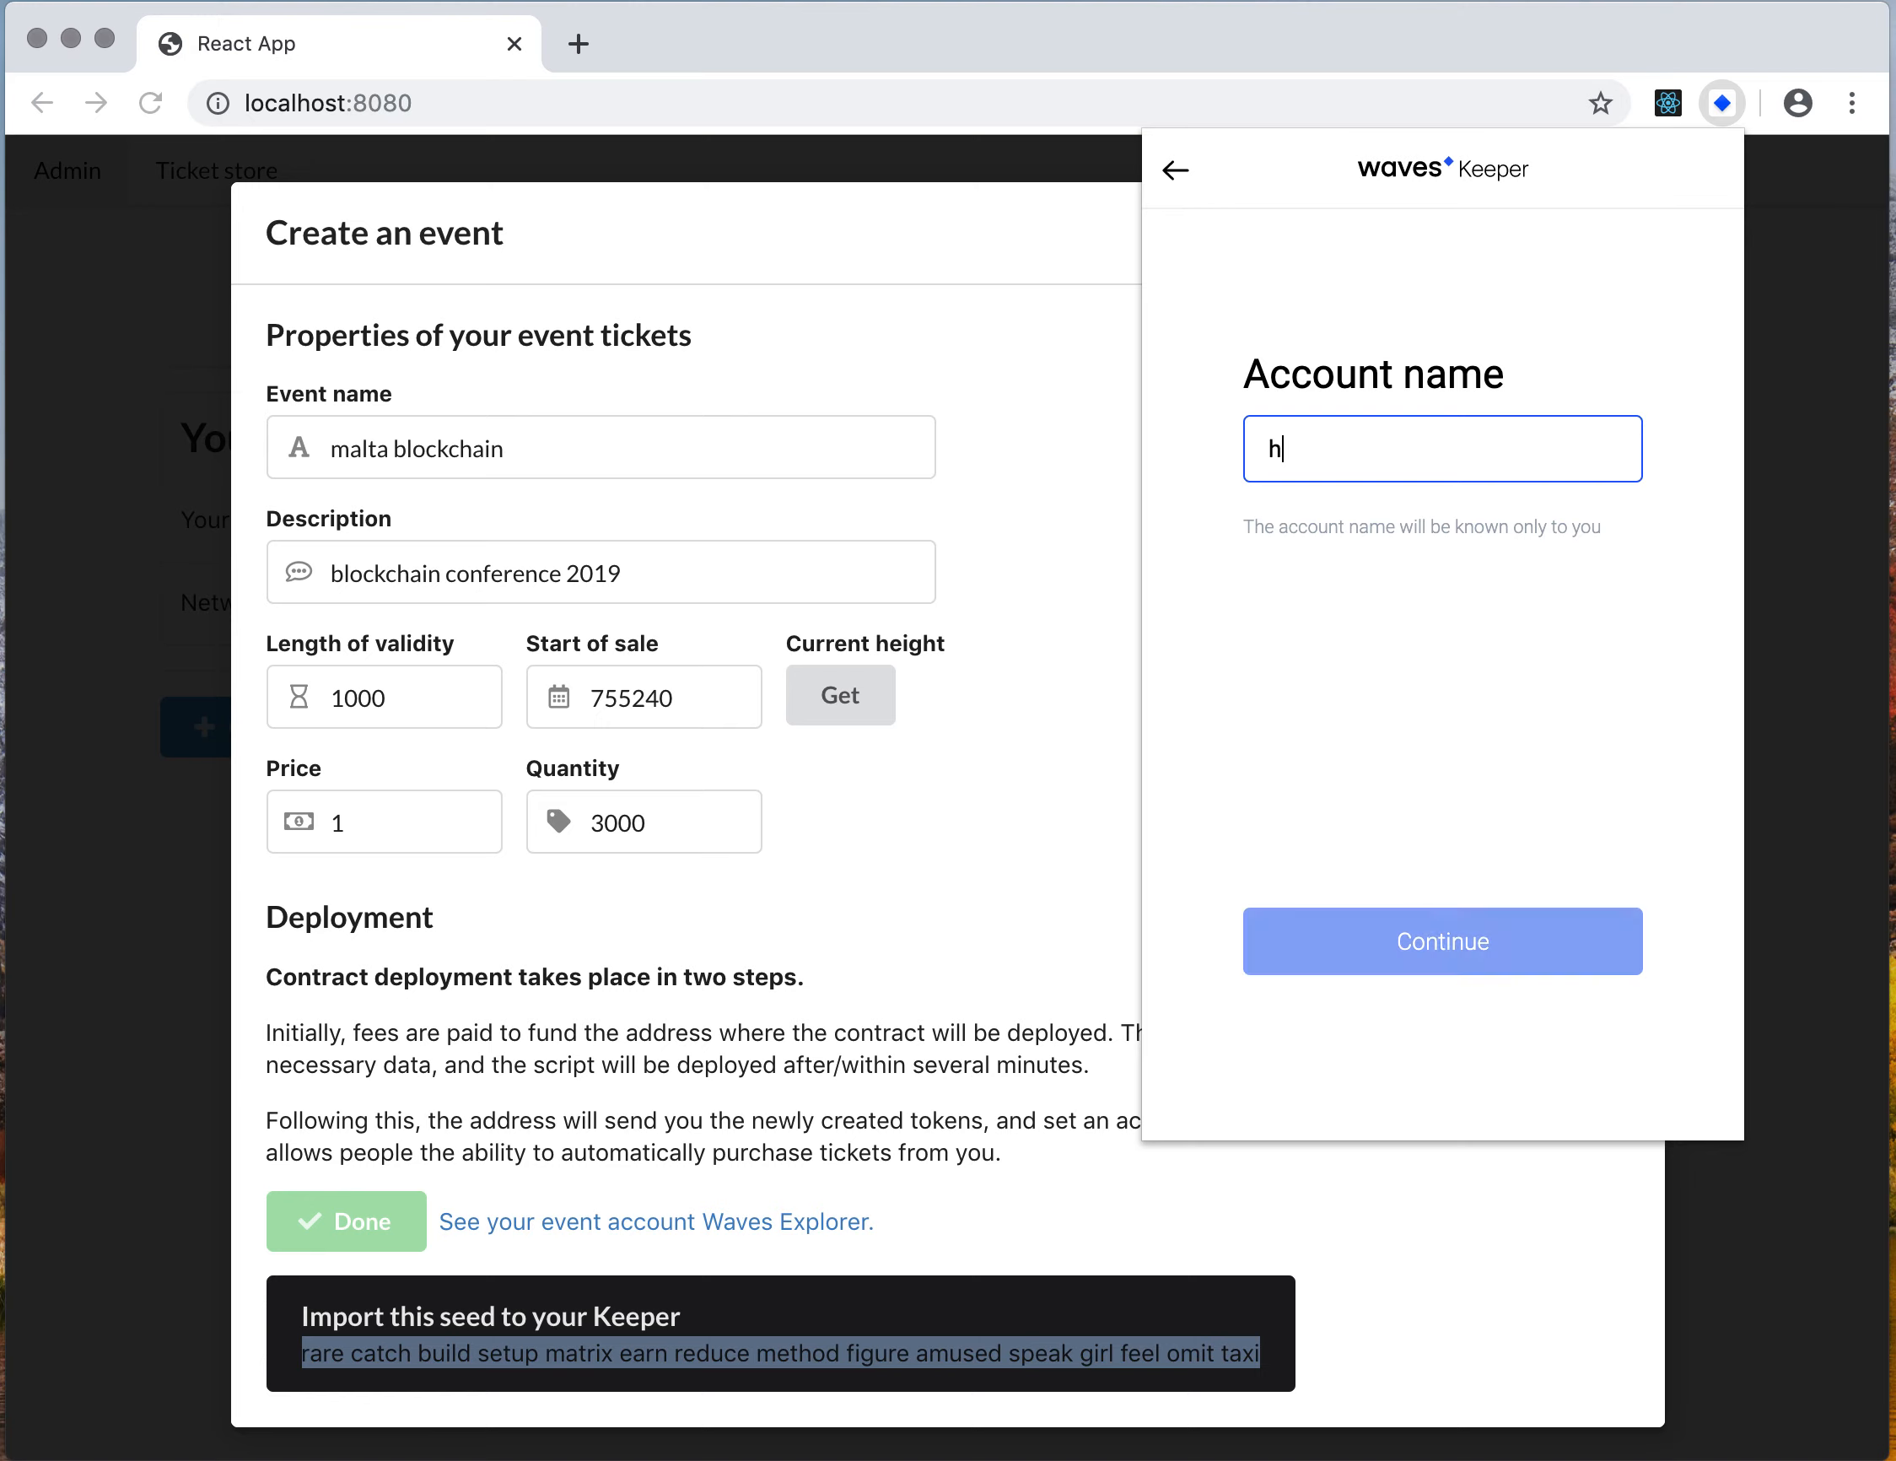
key(BackSpace)
key(BackSpace)
key(BackSpace)
key(BackSpace)
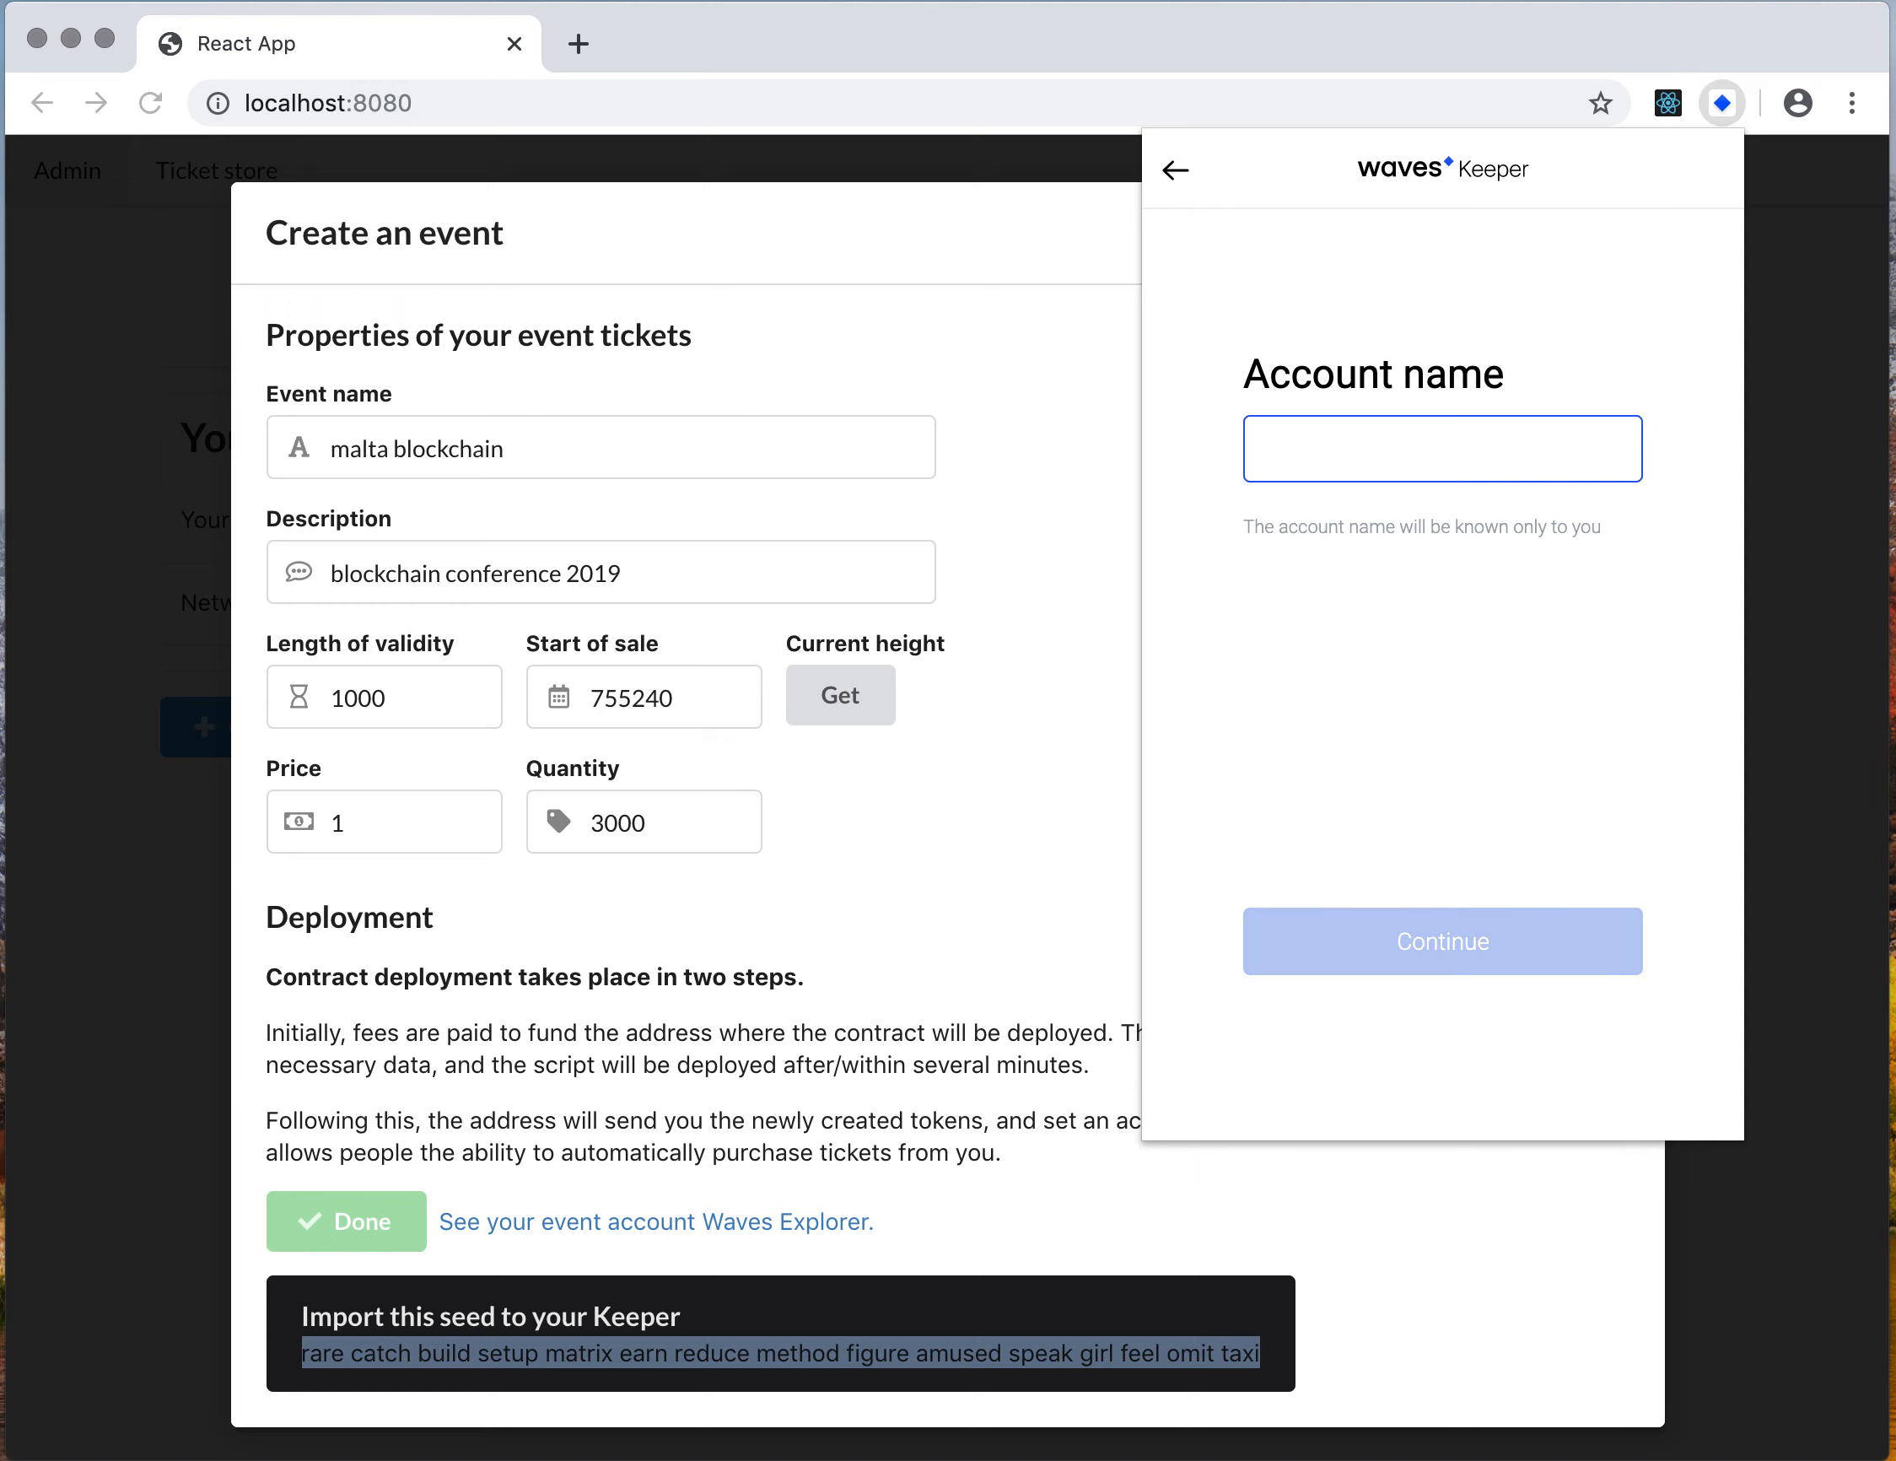
Name the imported account event account and close the Keeper panel
text(event account)
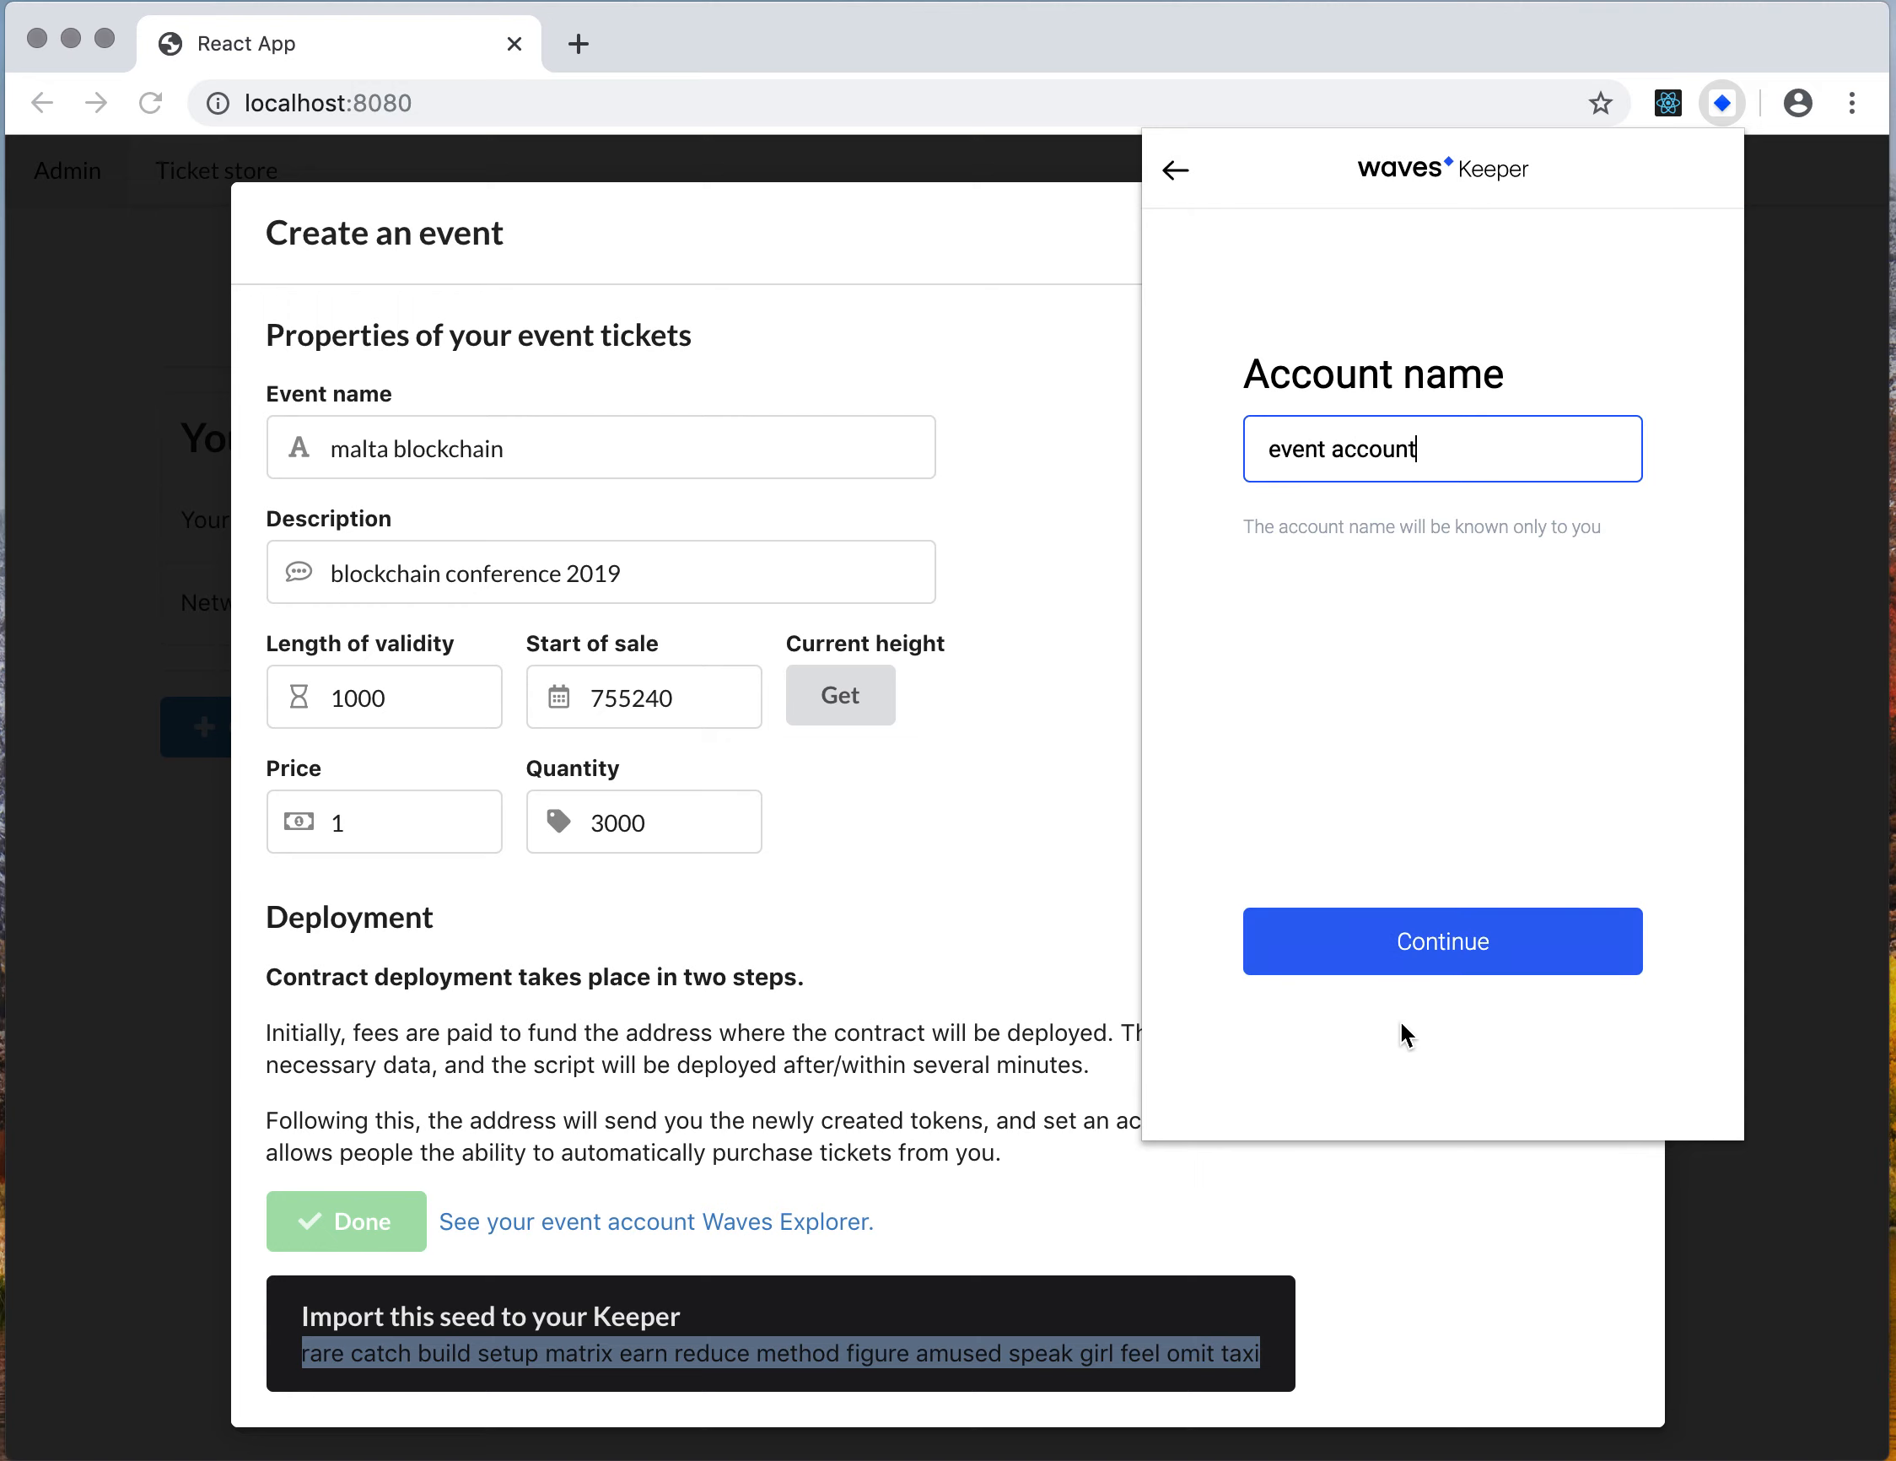
click(1516, 920)
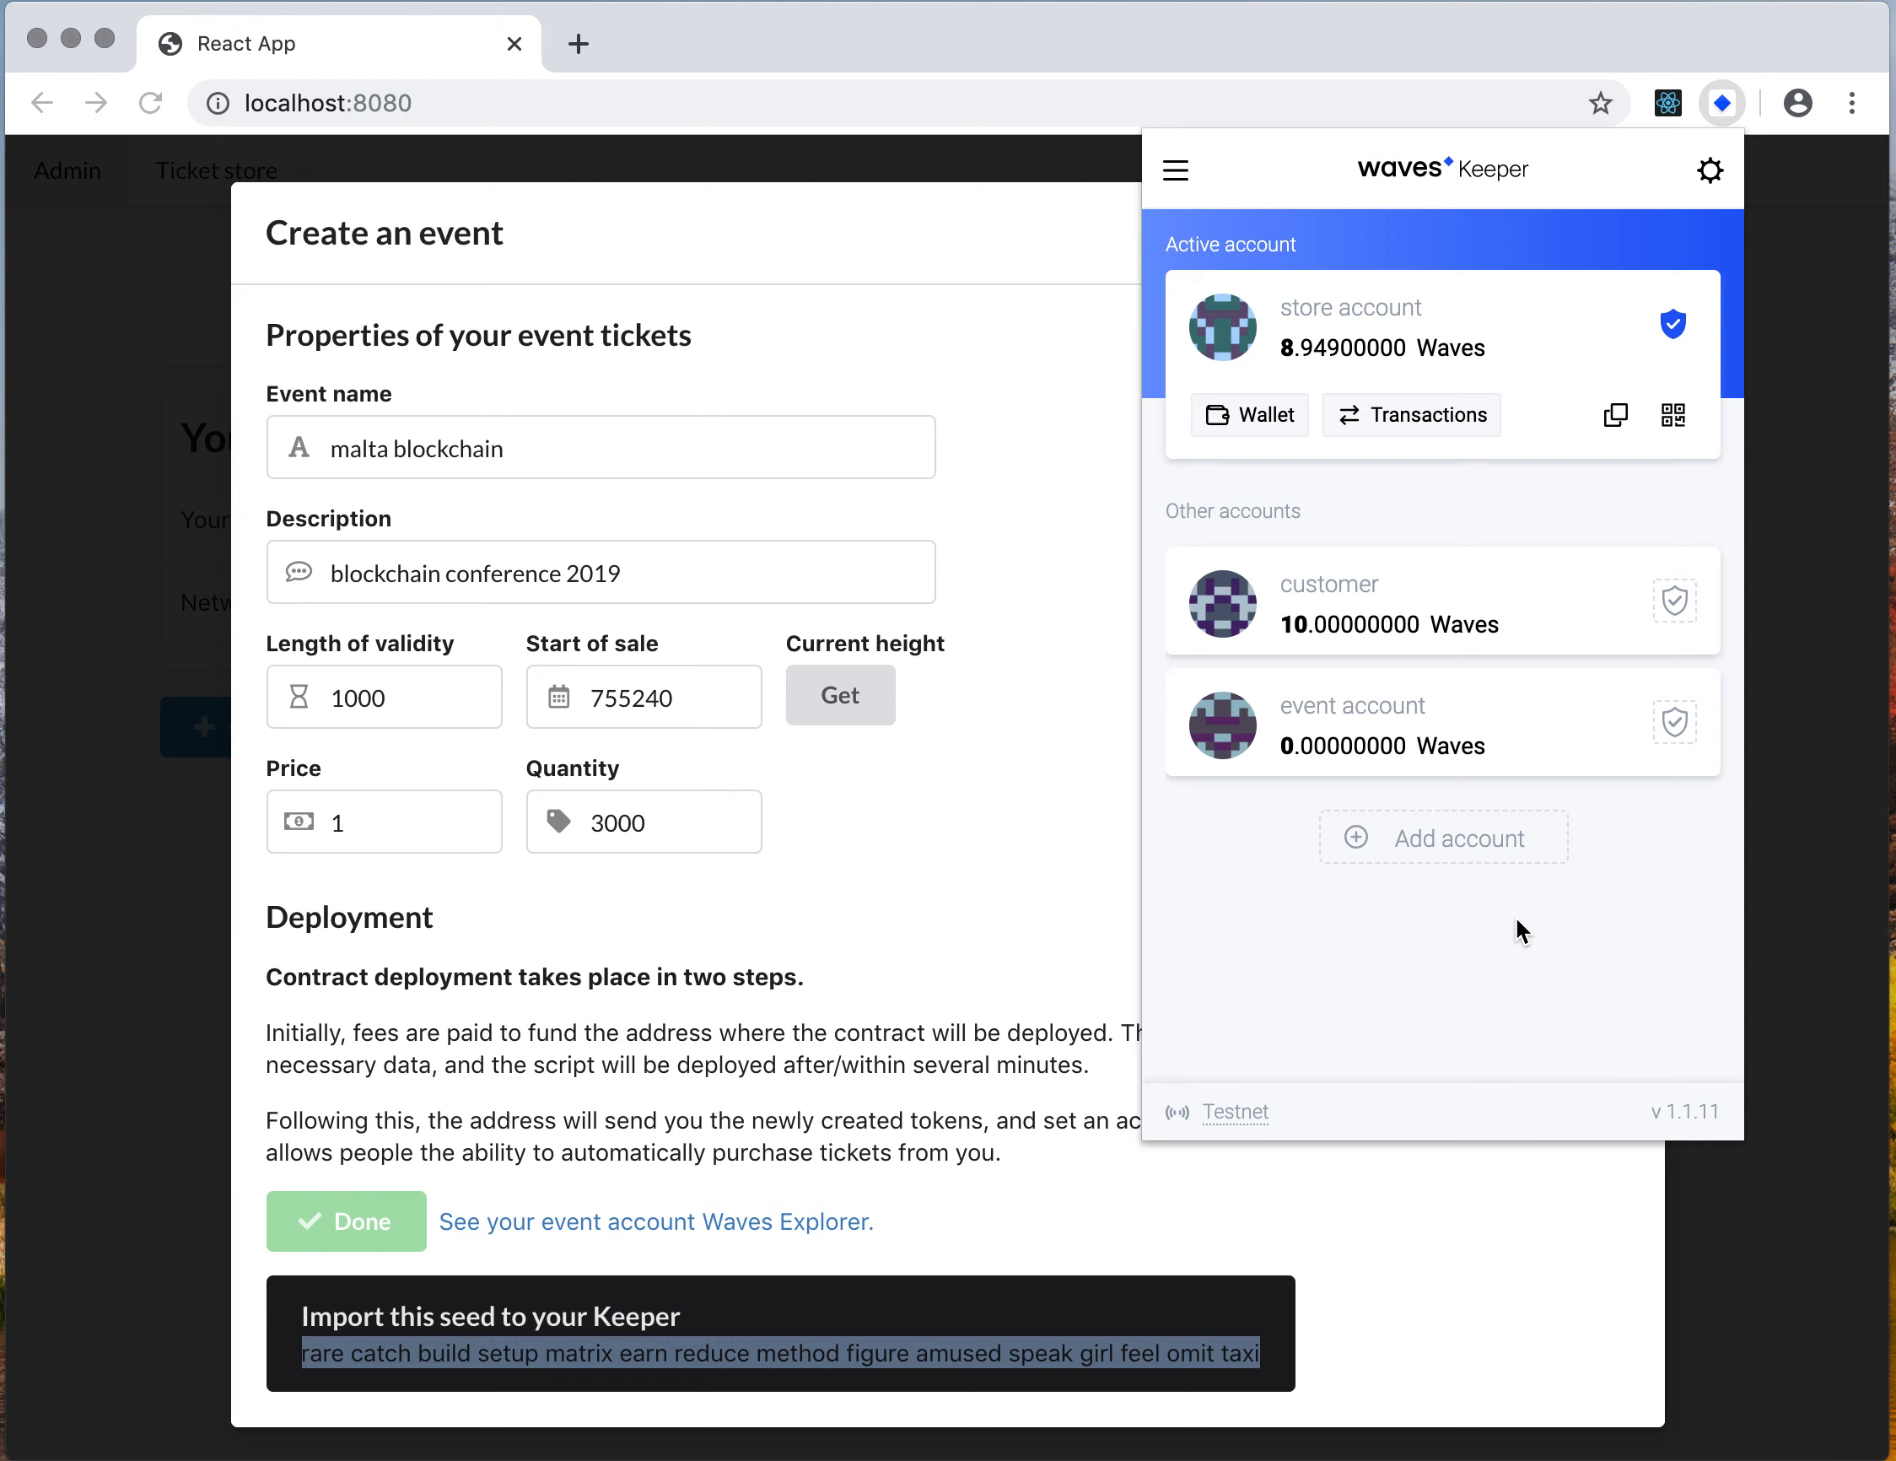
click(1054, 916)
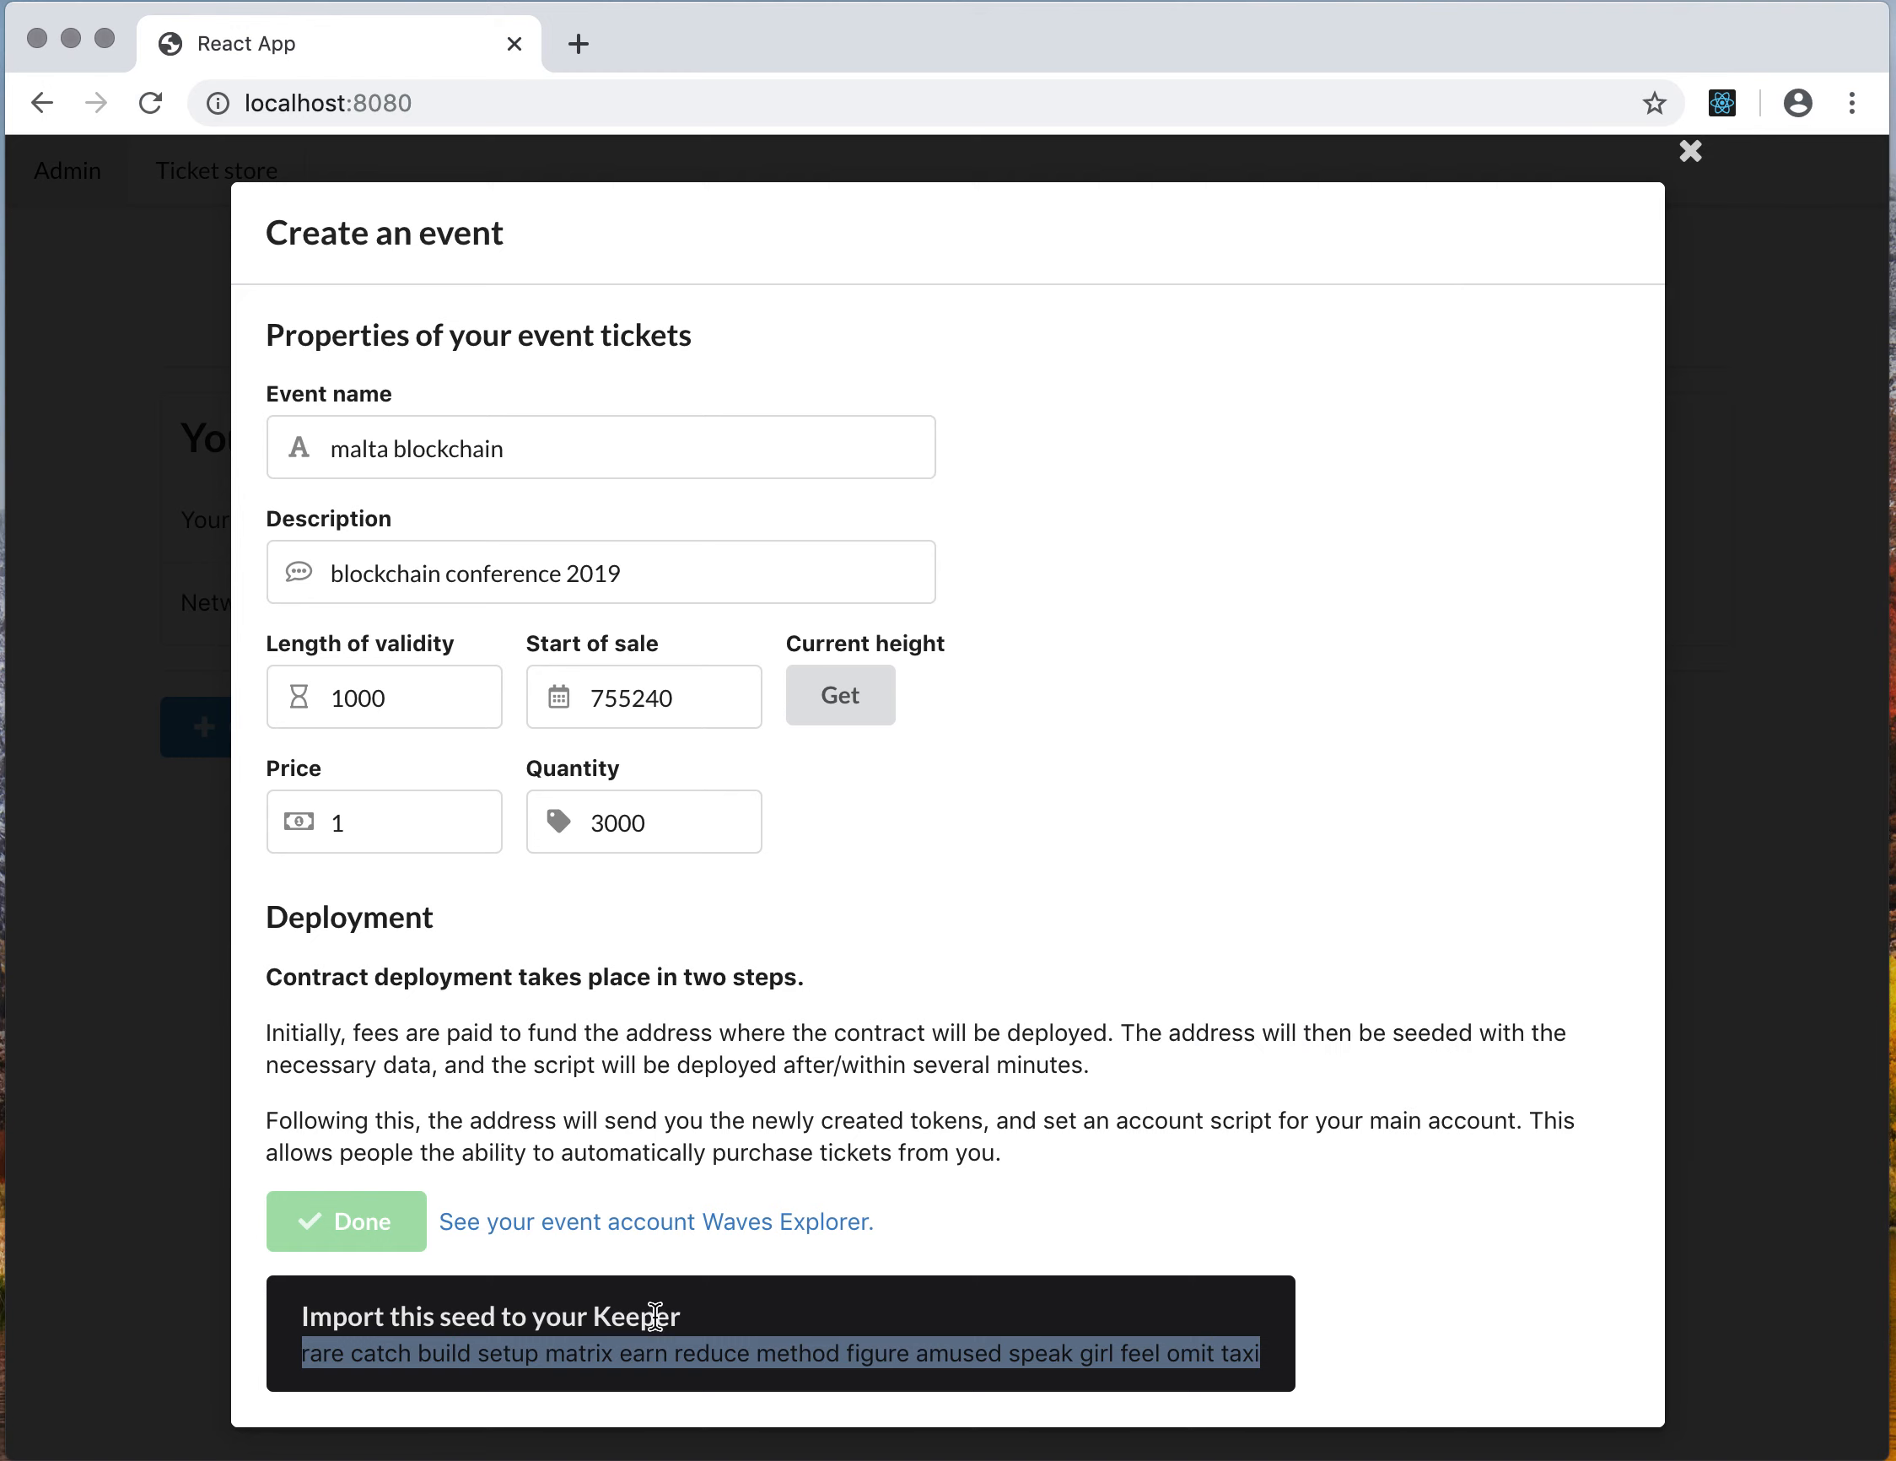
Open the event account in Waves Explorer and inspect its data transaction
click(718, 1223)
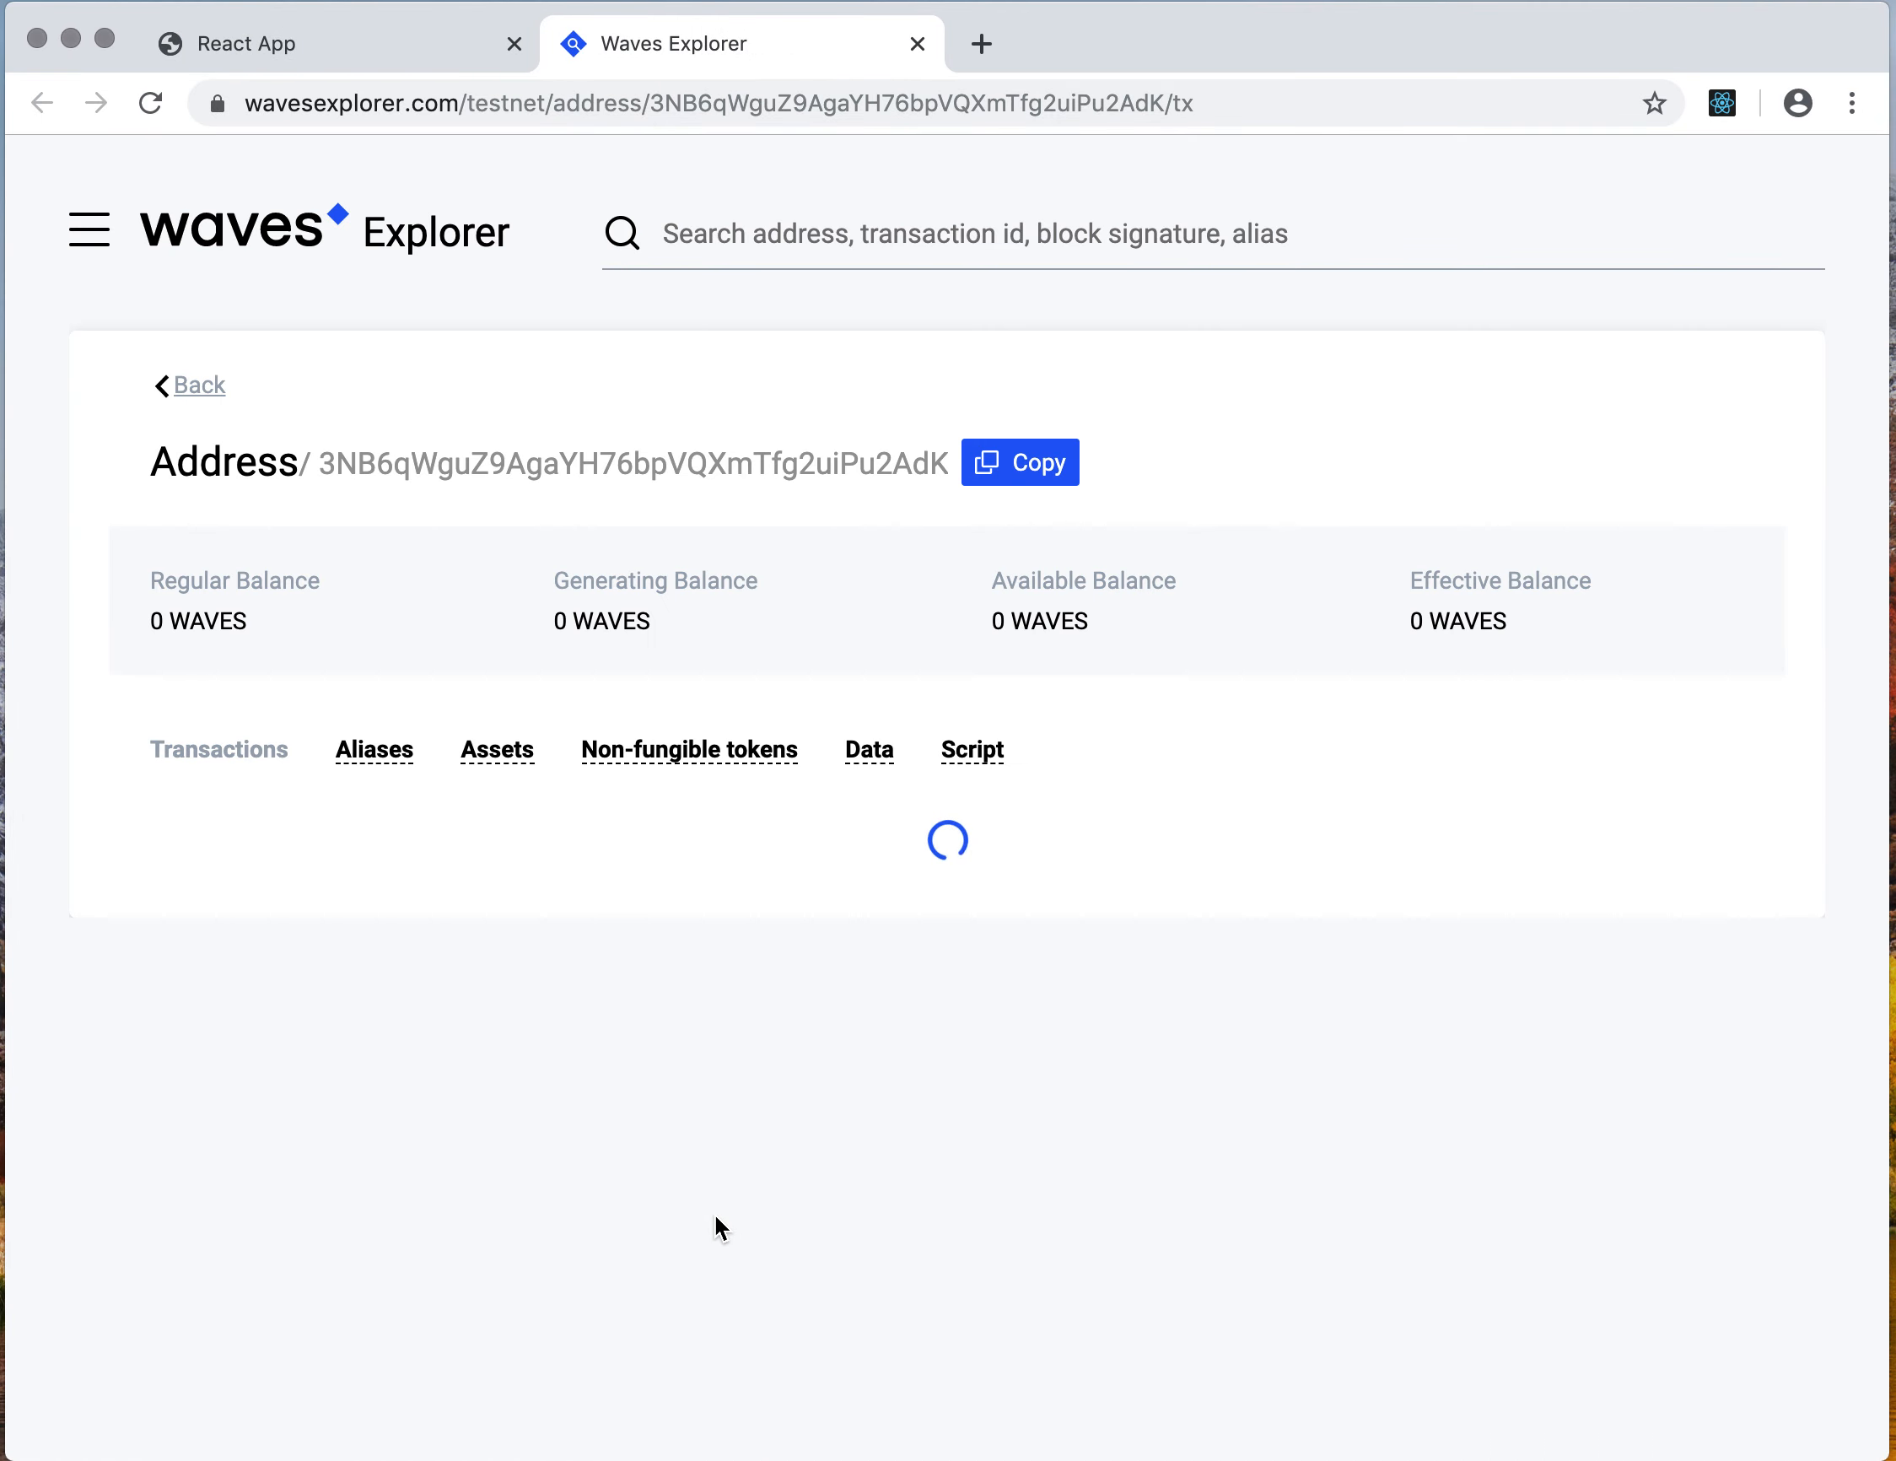
scroll(724, 1029, down, 3)
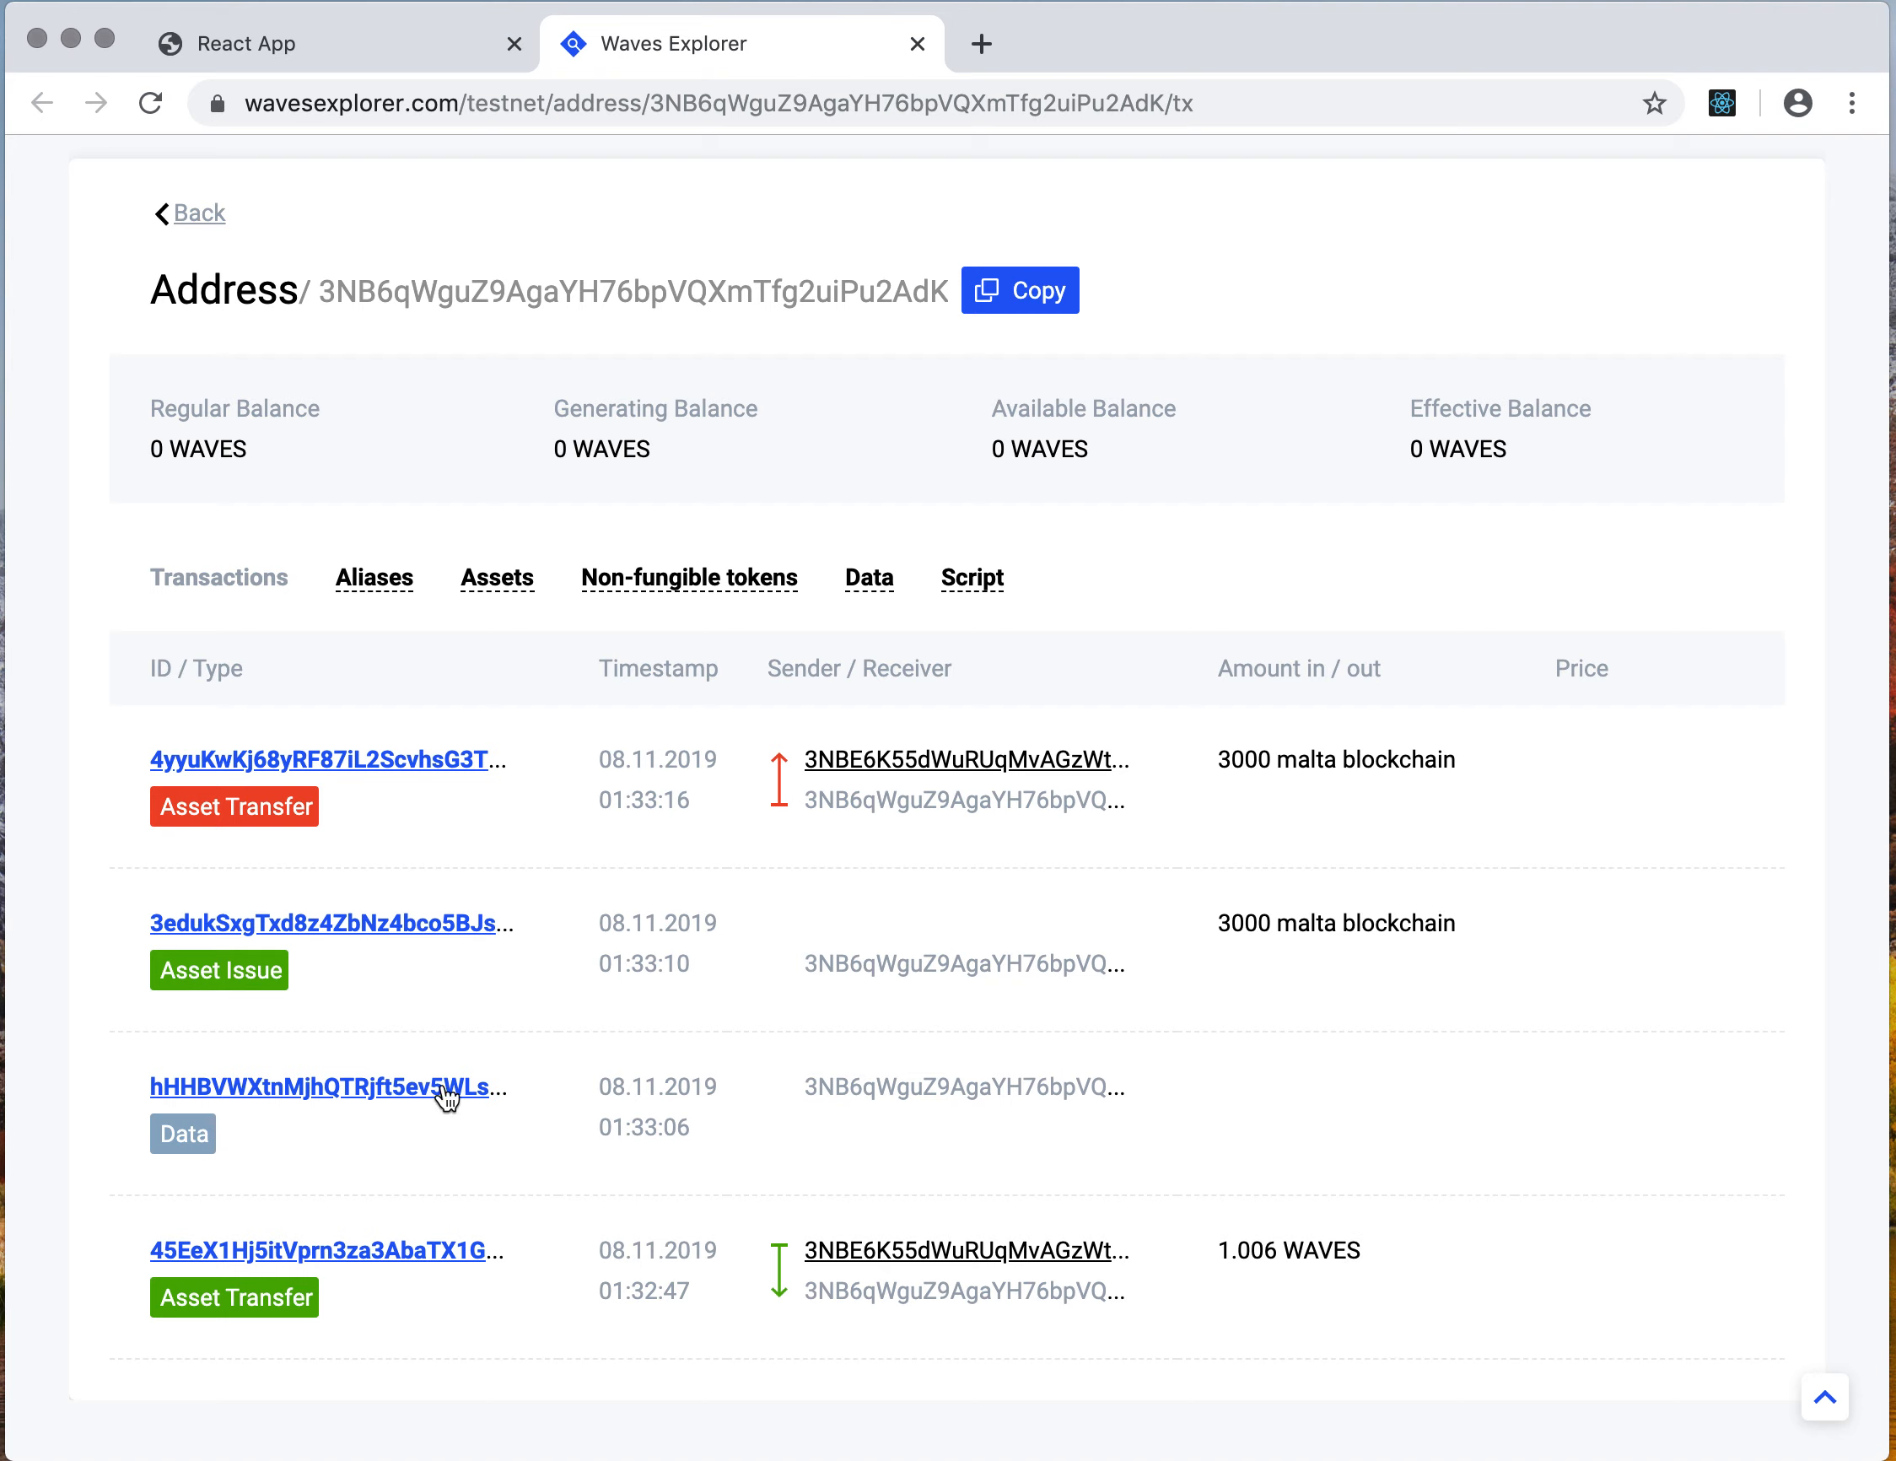
click(396, 1087)
scroll(537, 825, down, 3)
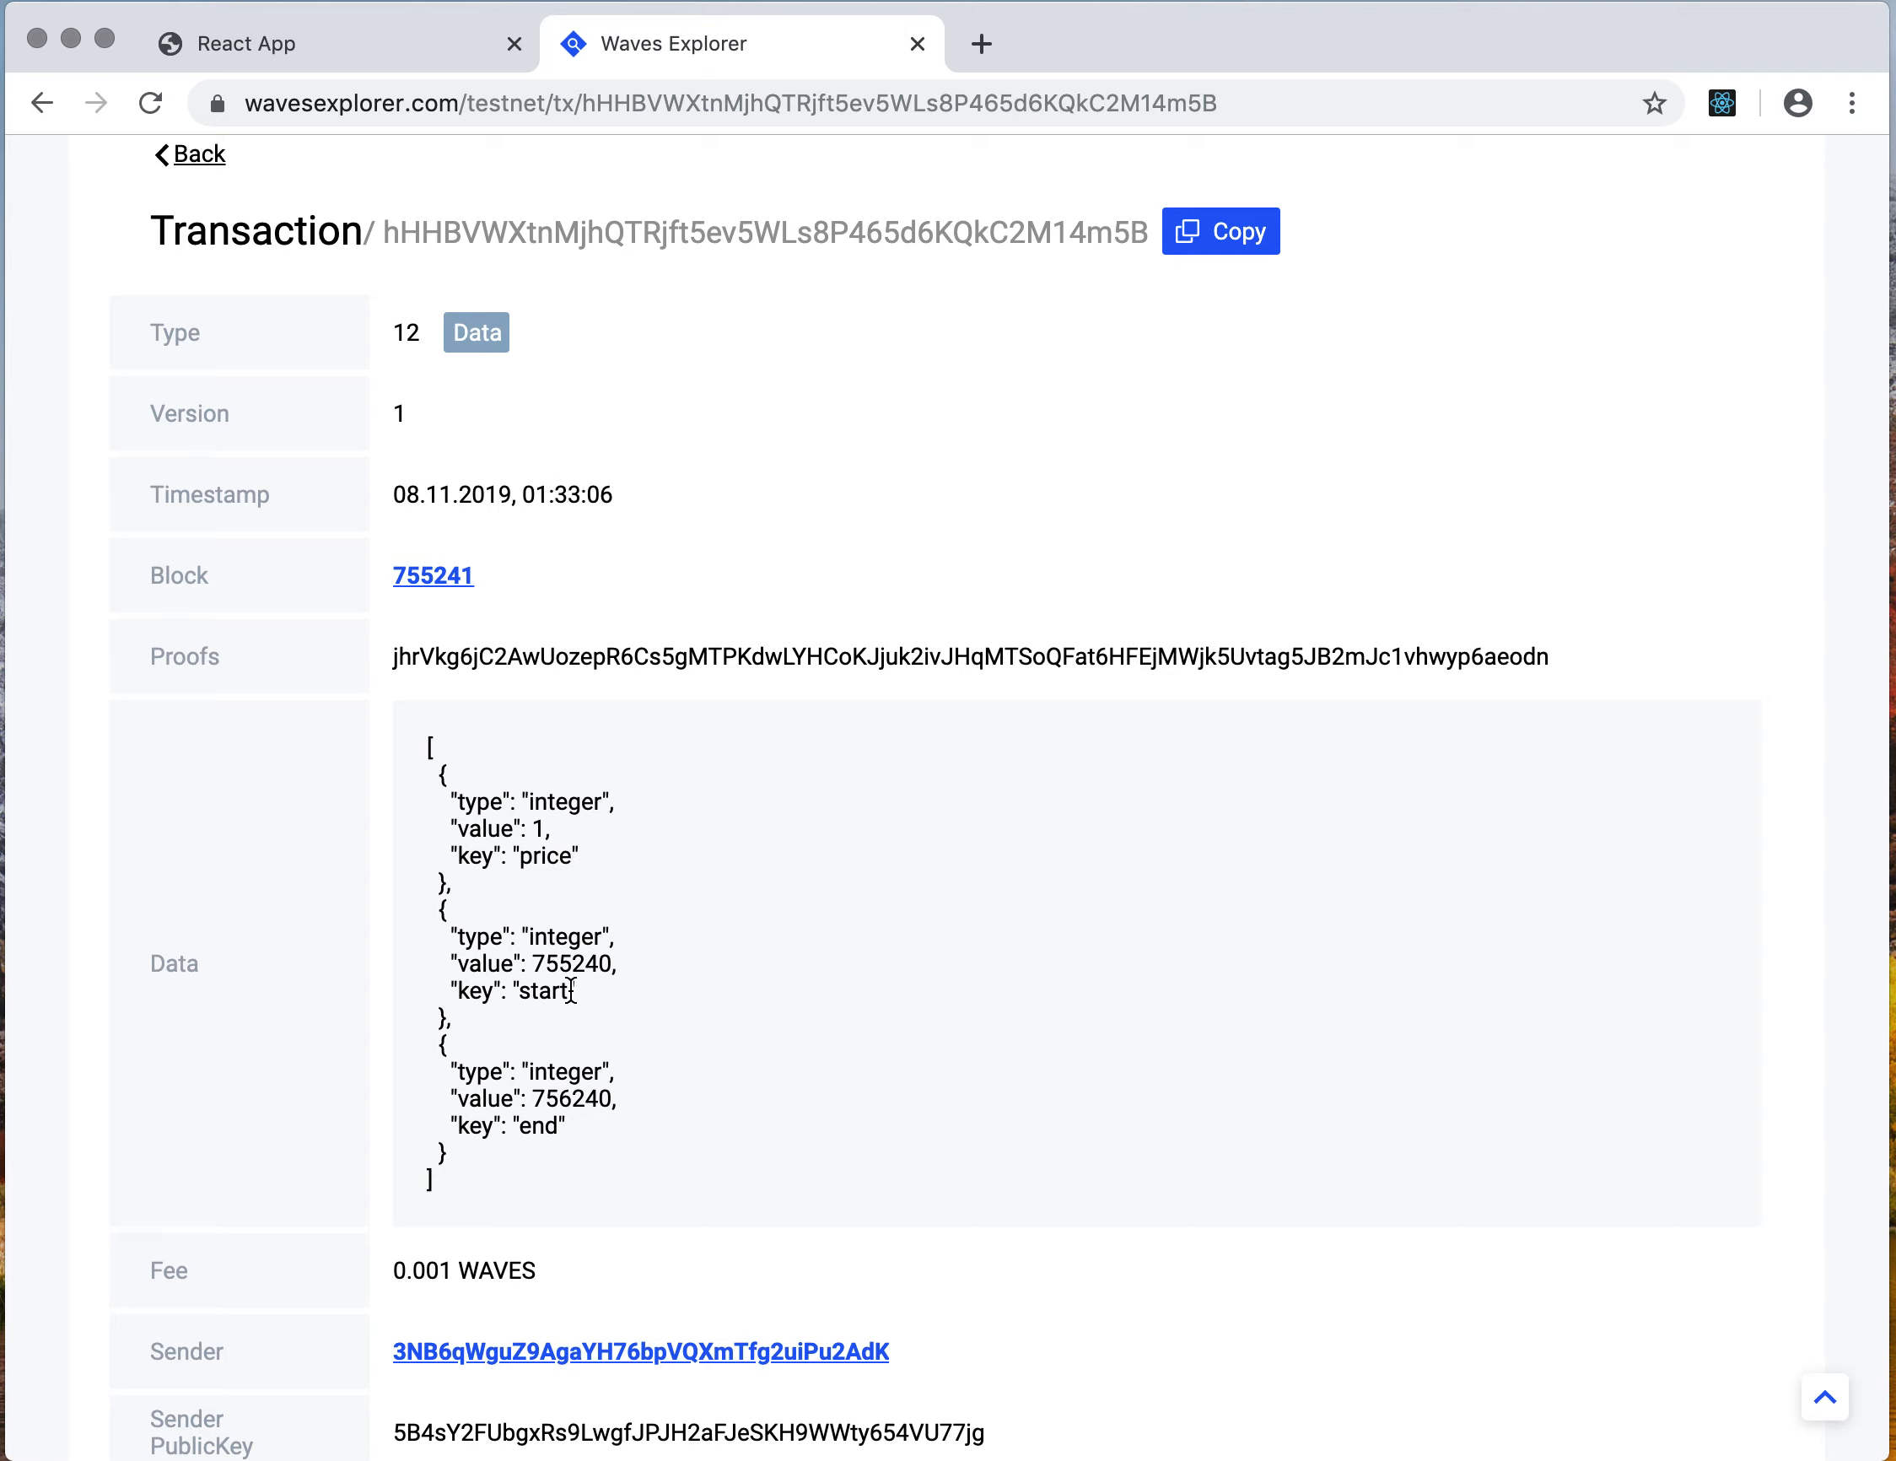
scroll(574, 1099, up, 3)
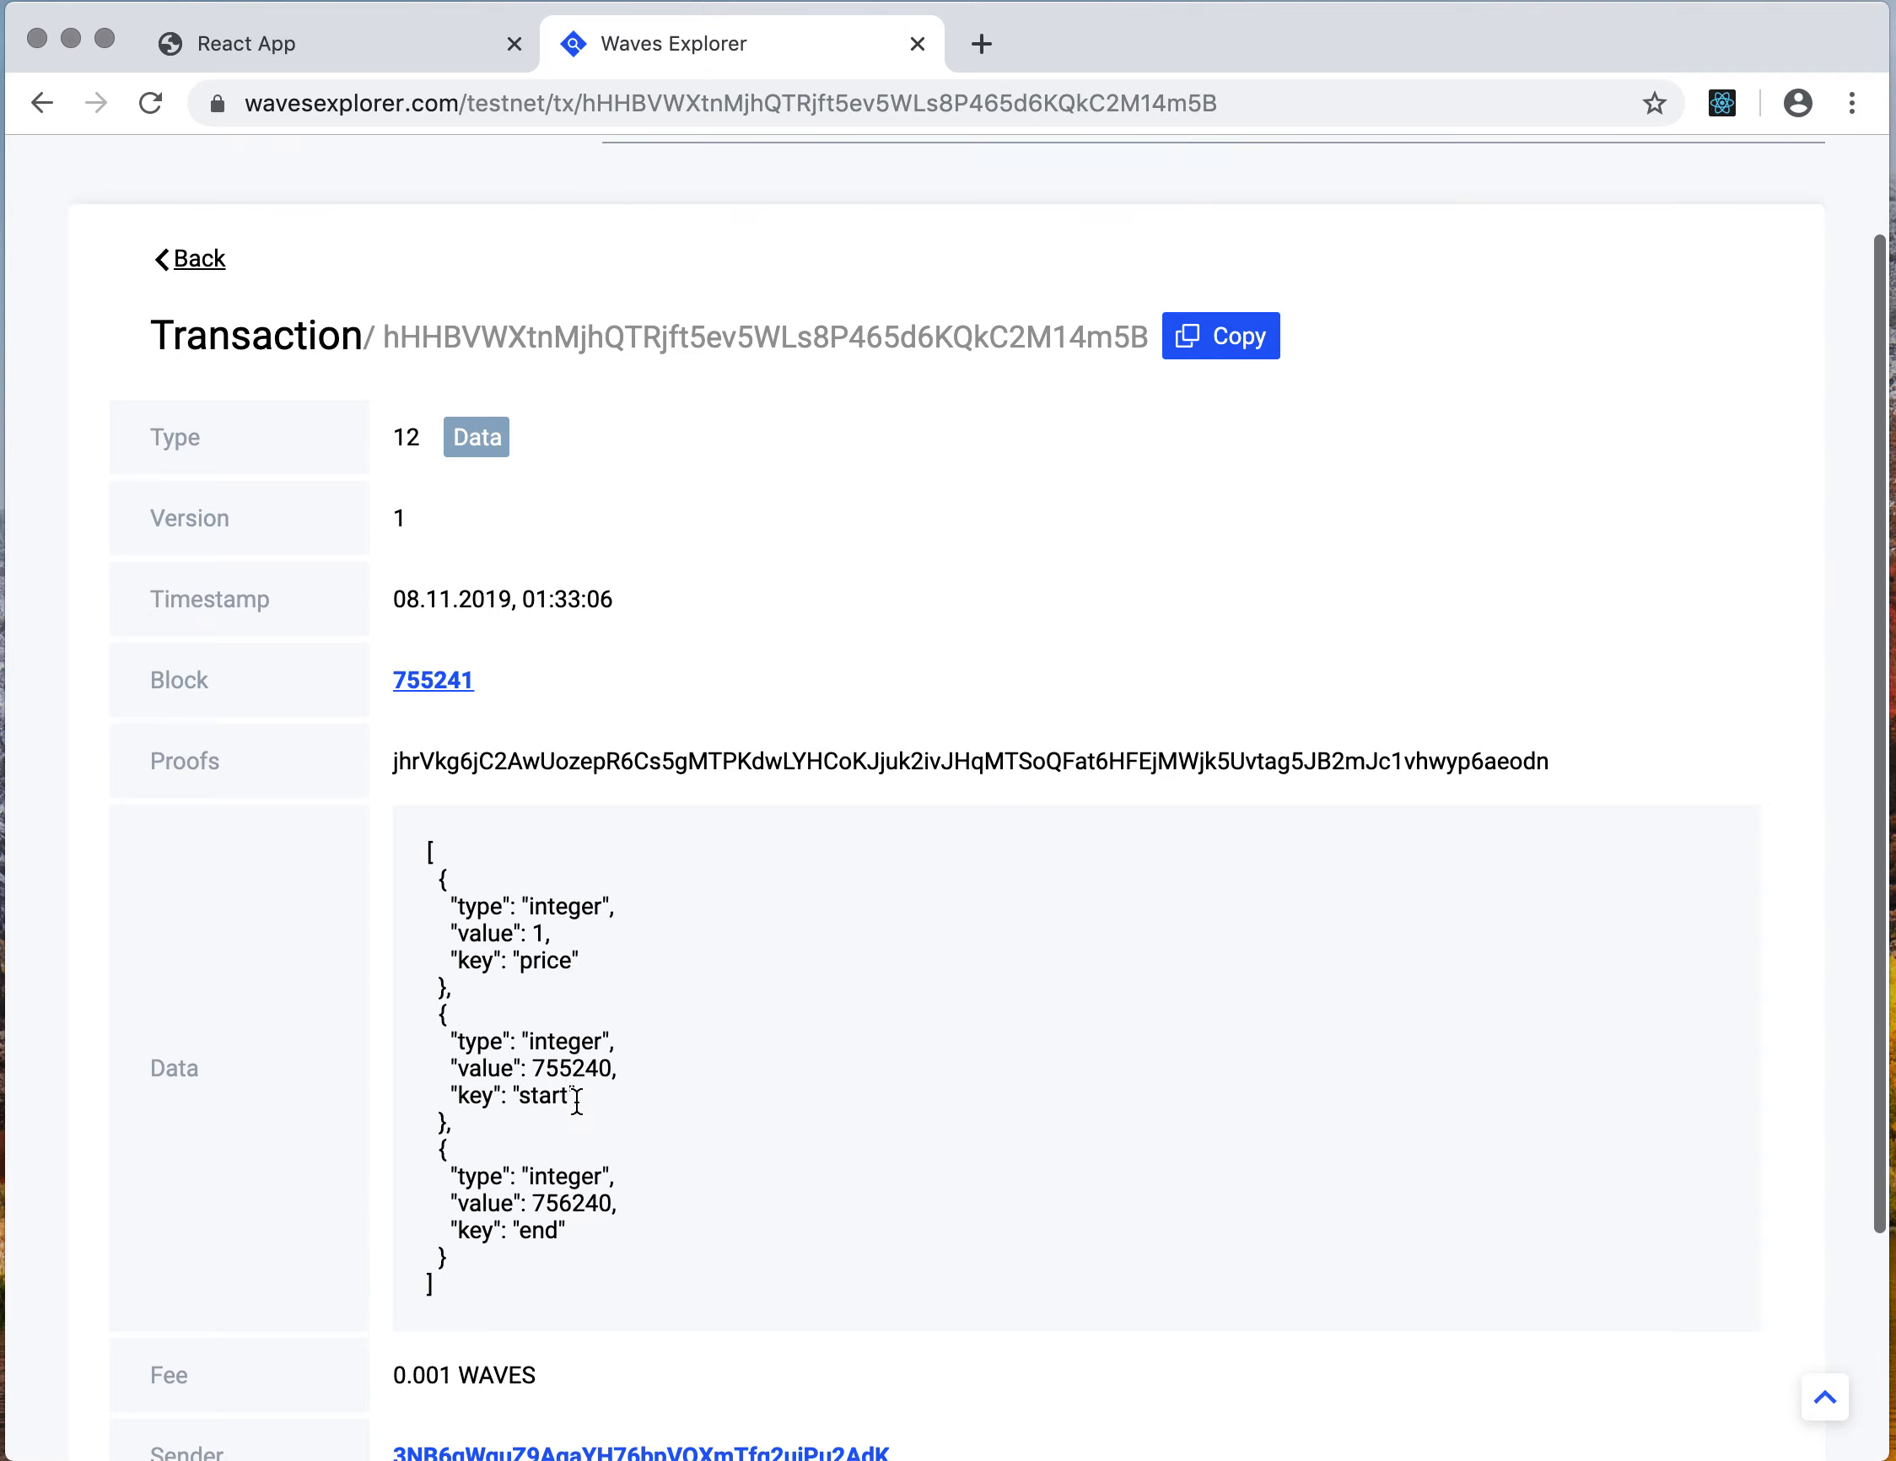
click(201, 305)
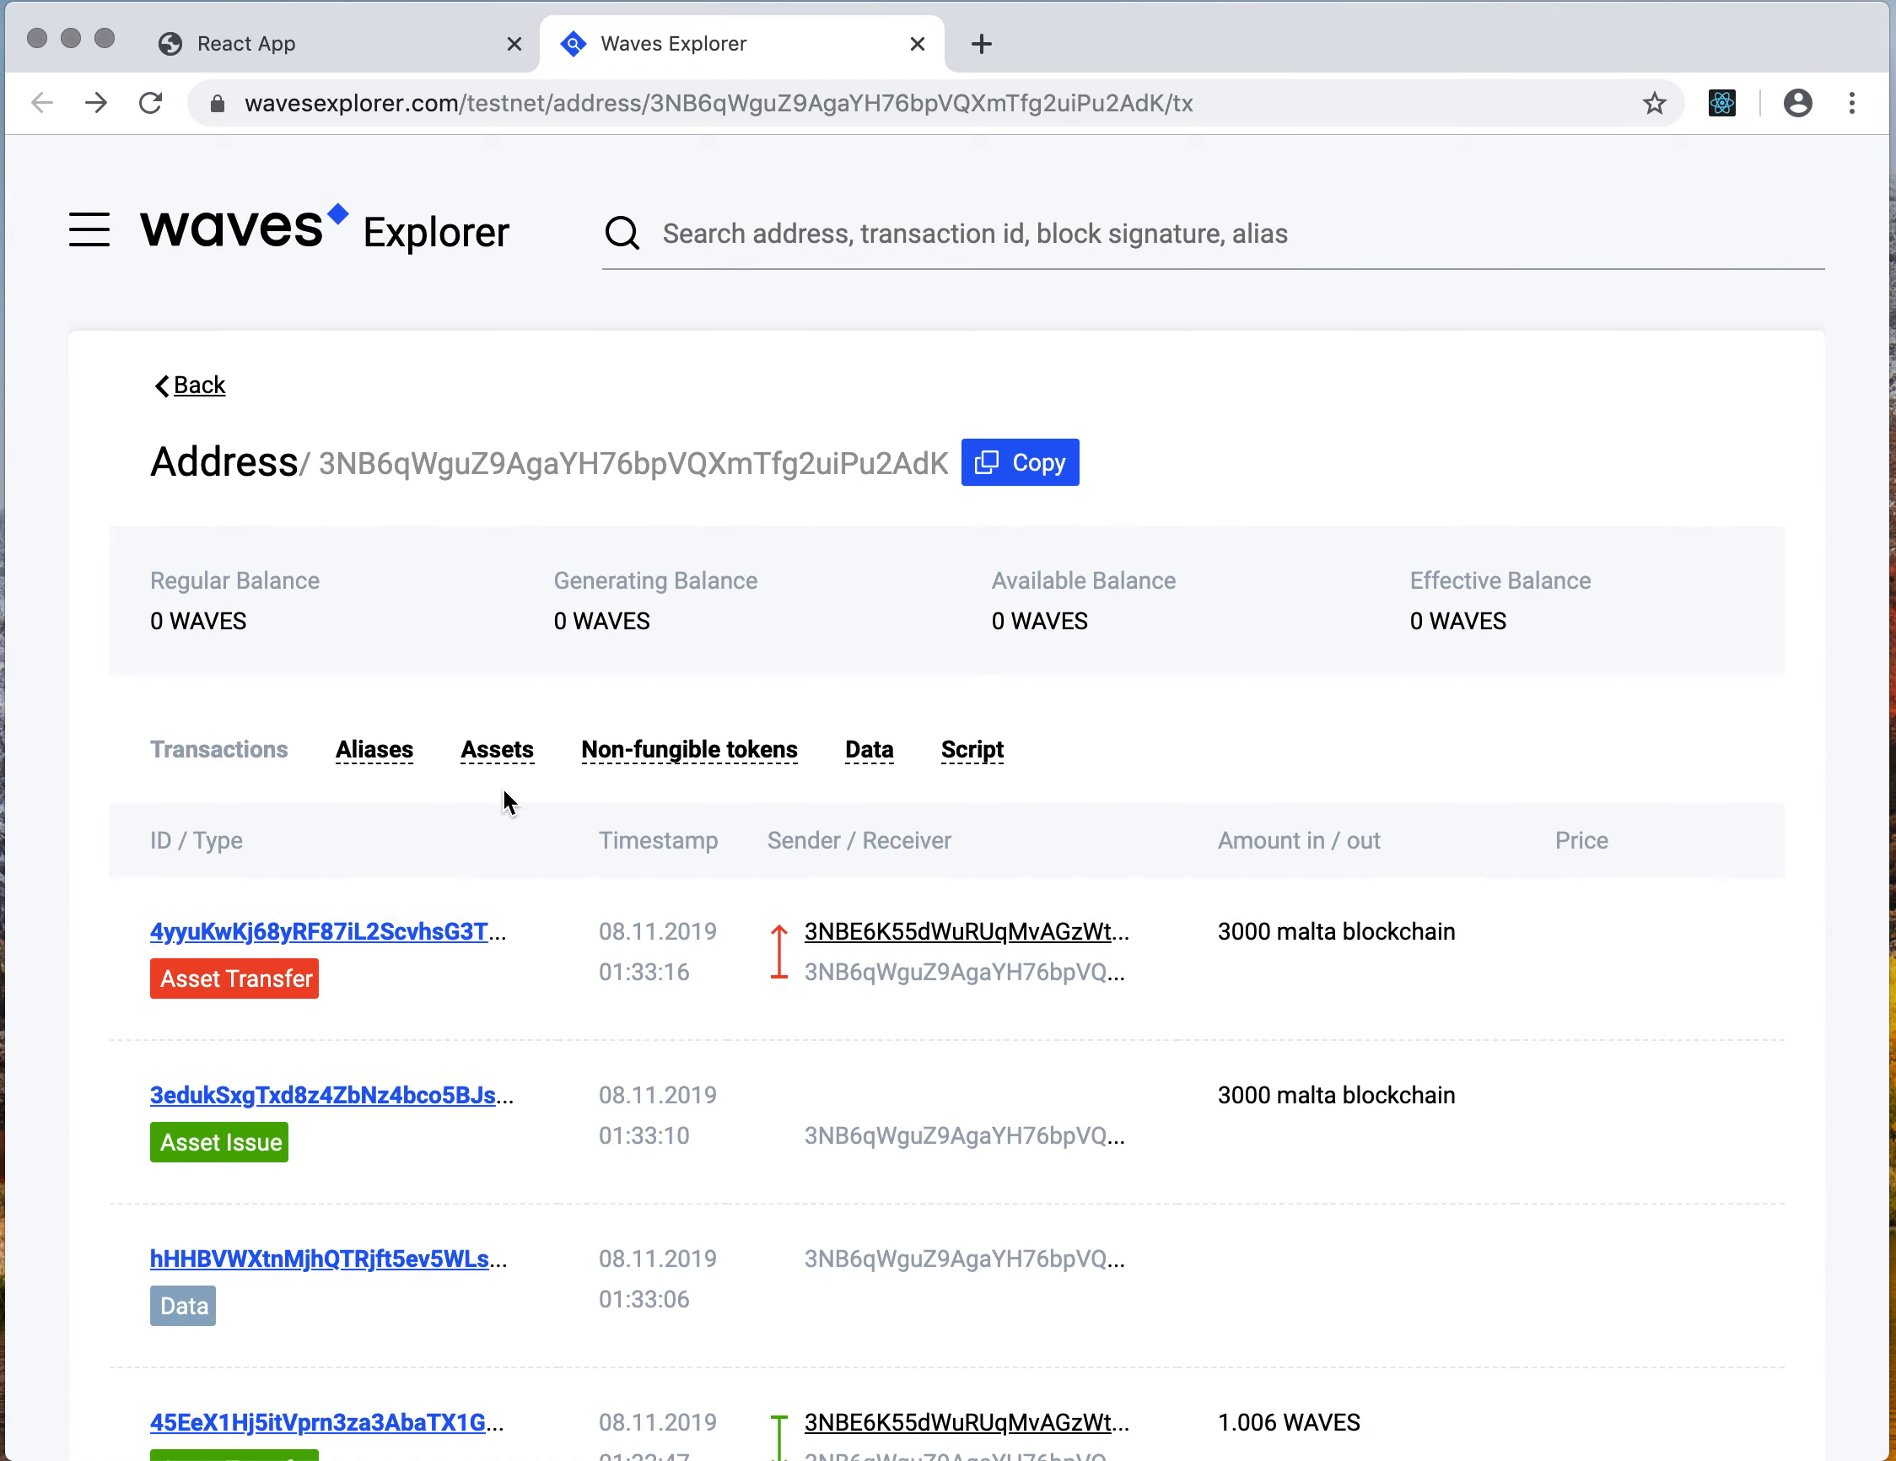
Inspect the asset issue transaction, then return to the React App tab
click(453, 1097)
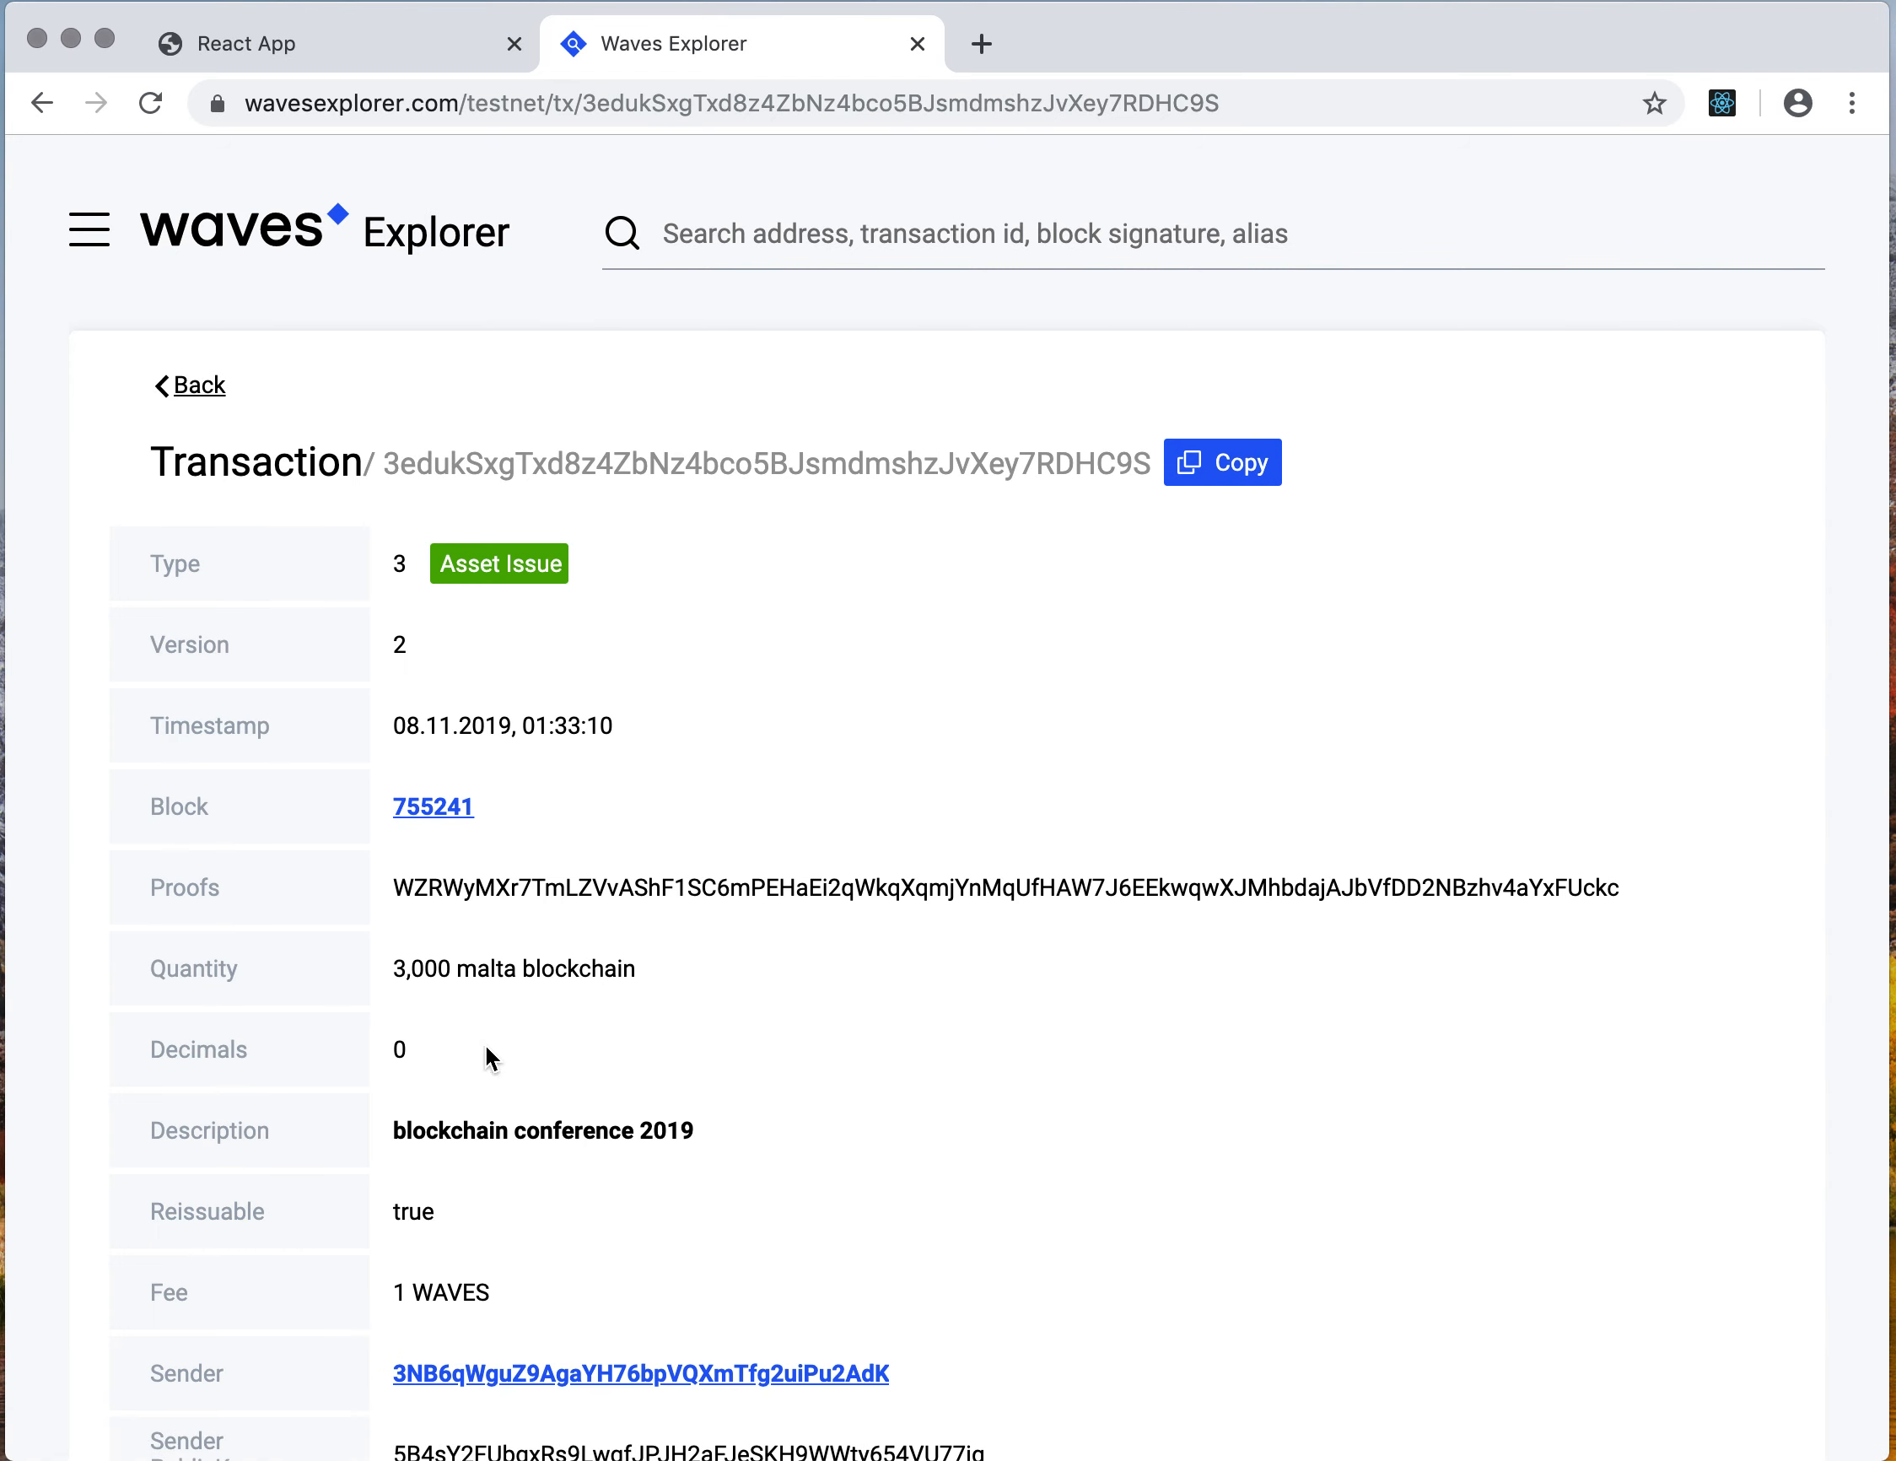
scroll(557, 965, down, 1)
scroll(629, 895, down, 3)
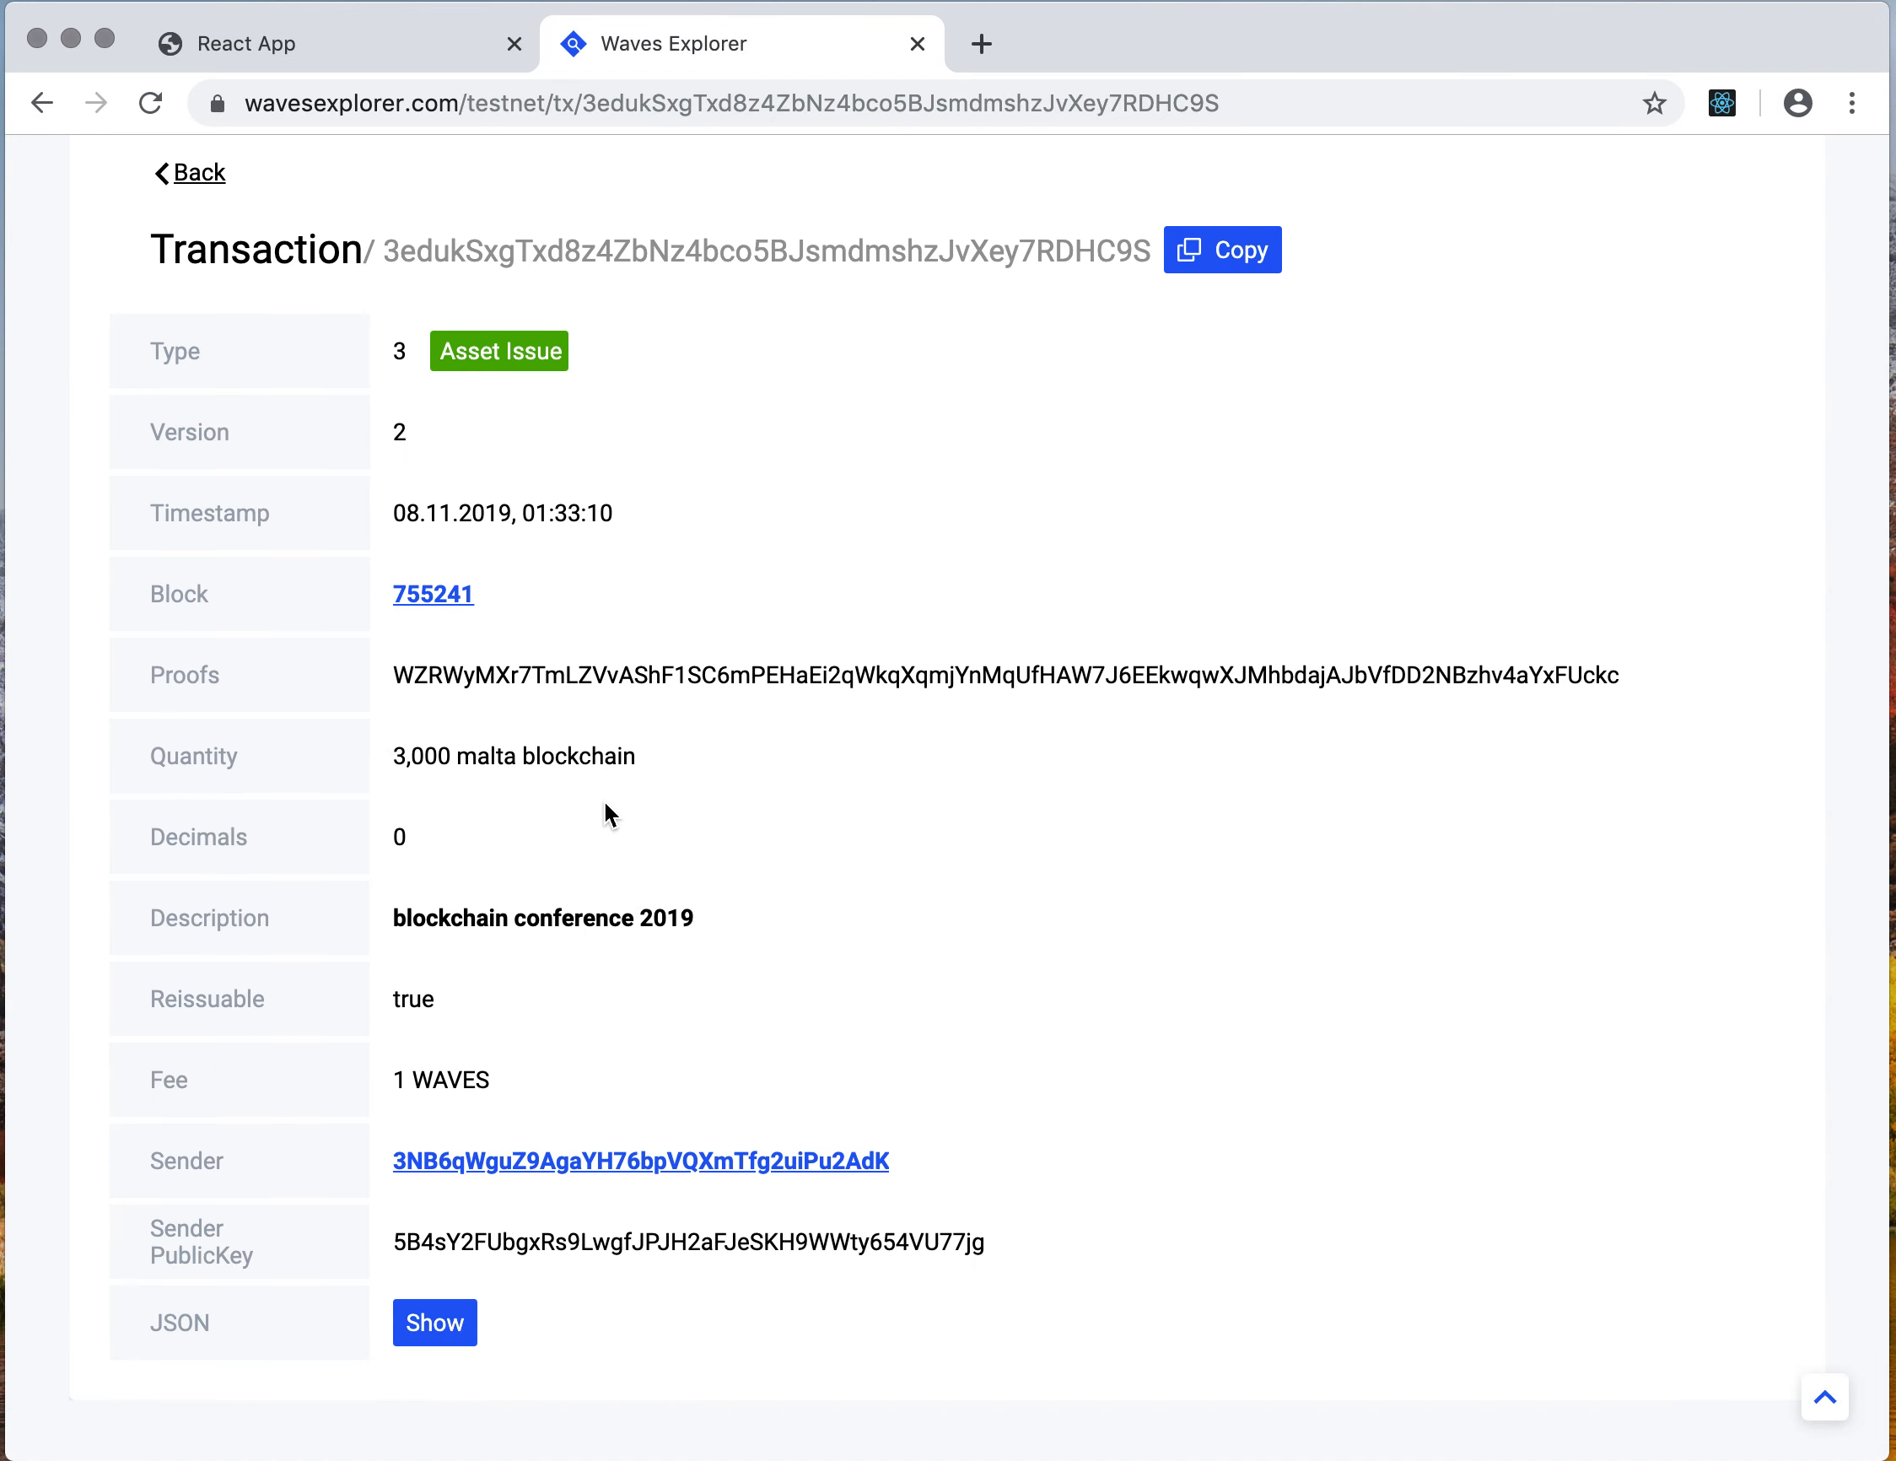
scroll(677, 924, up, 3)
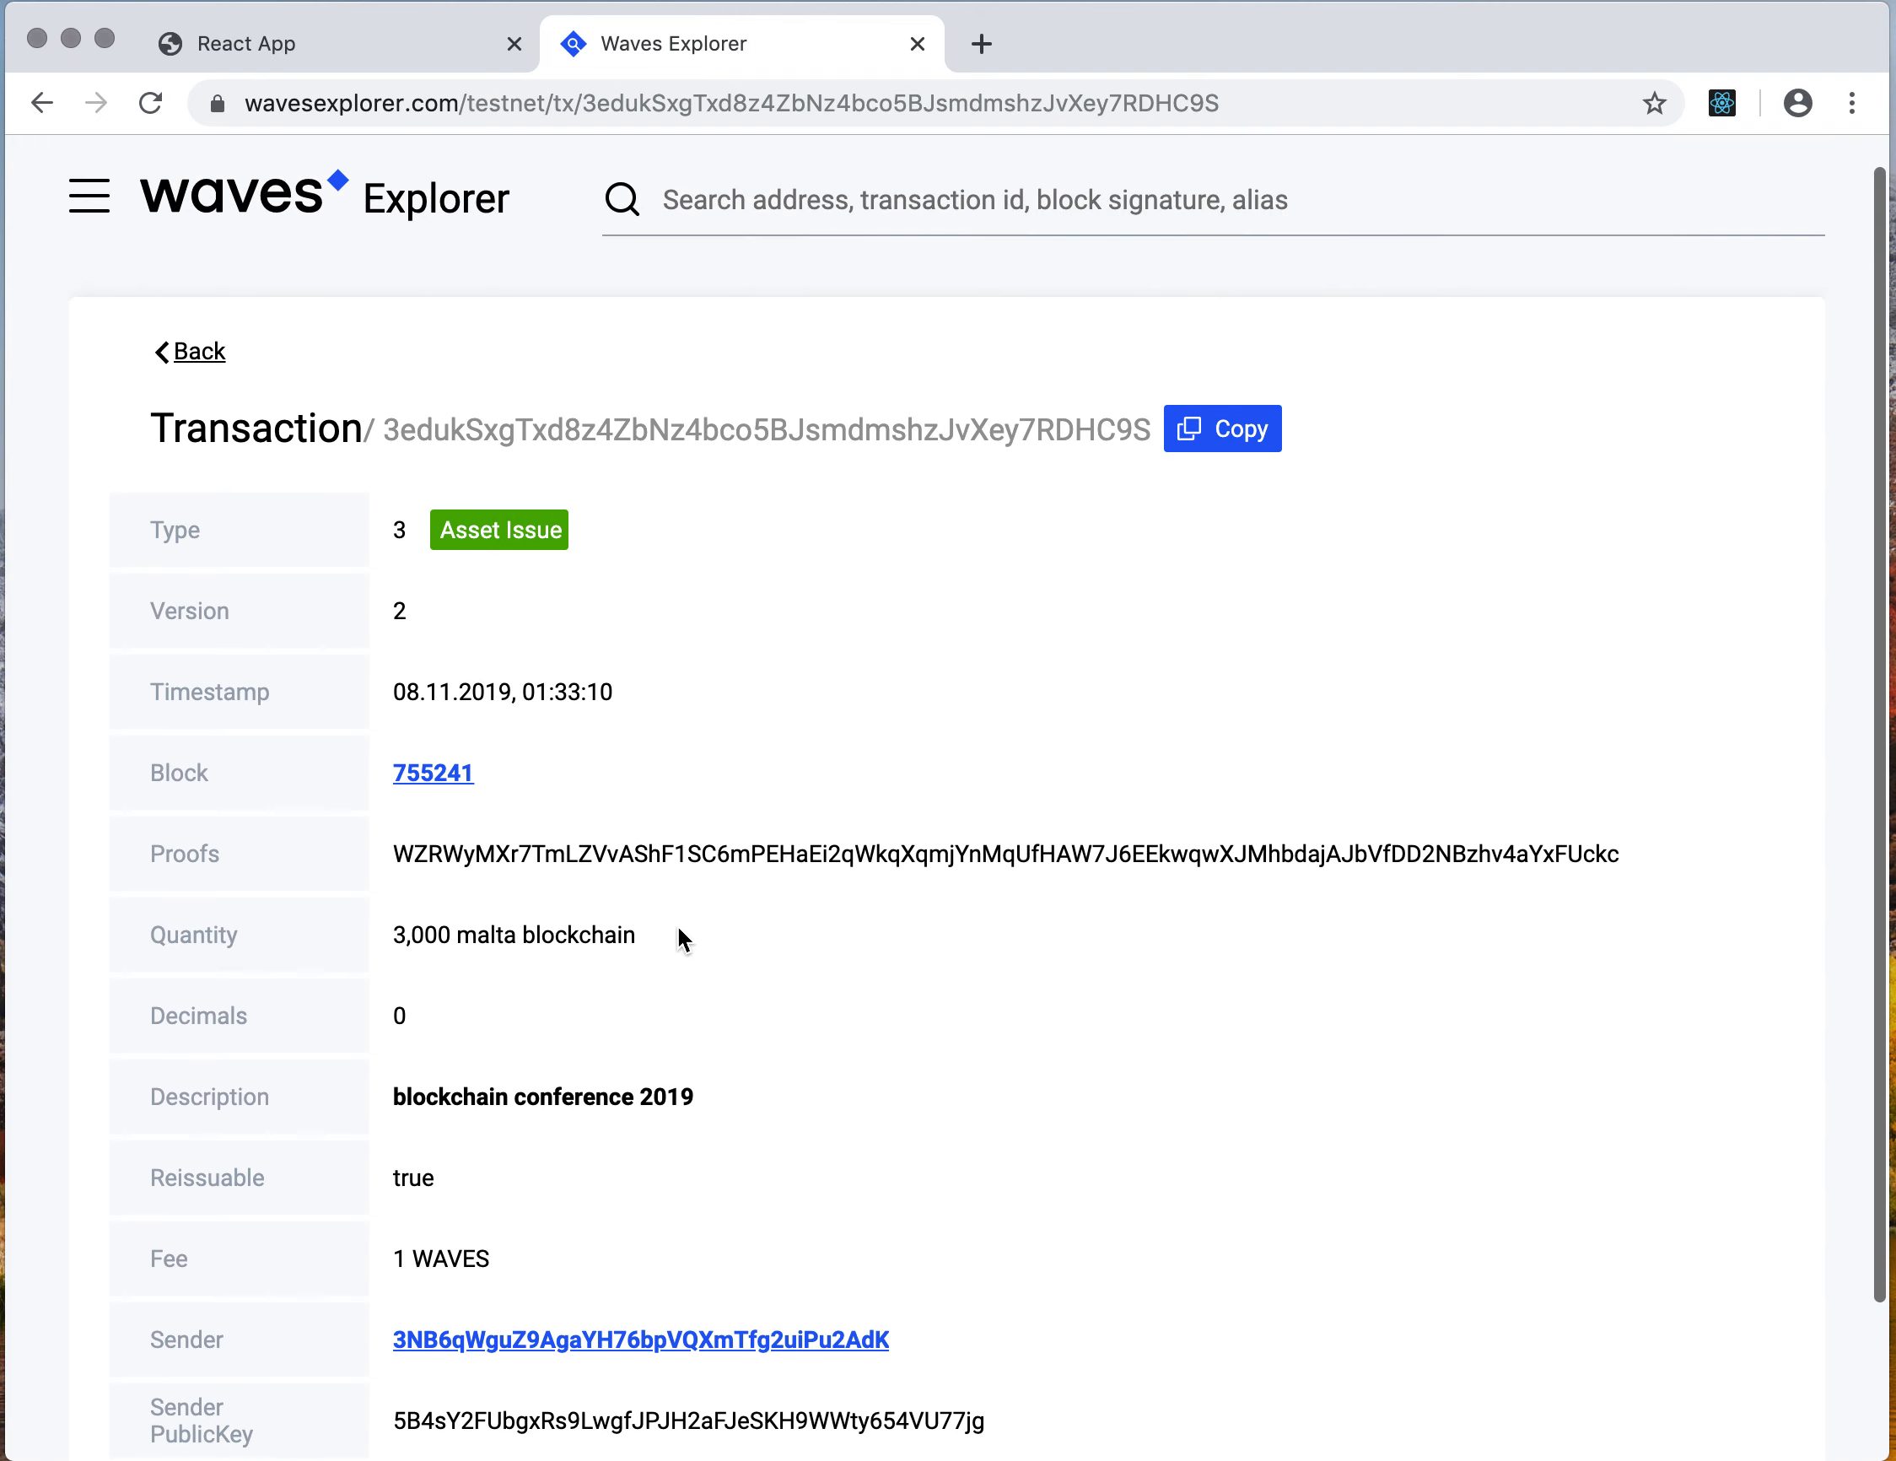
click(202, 357)
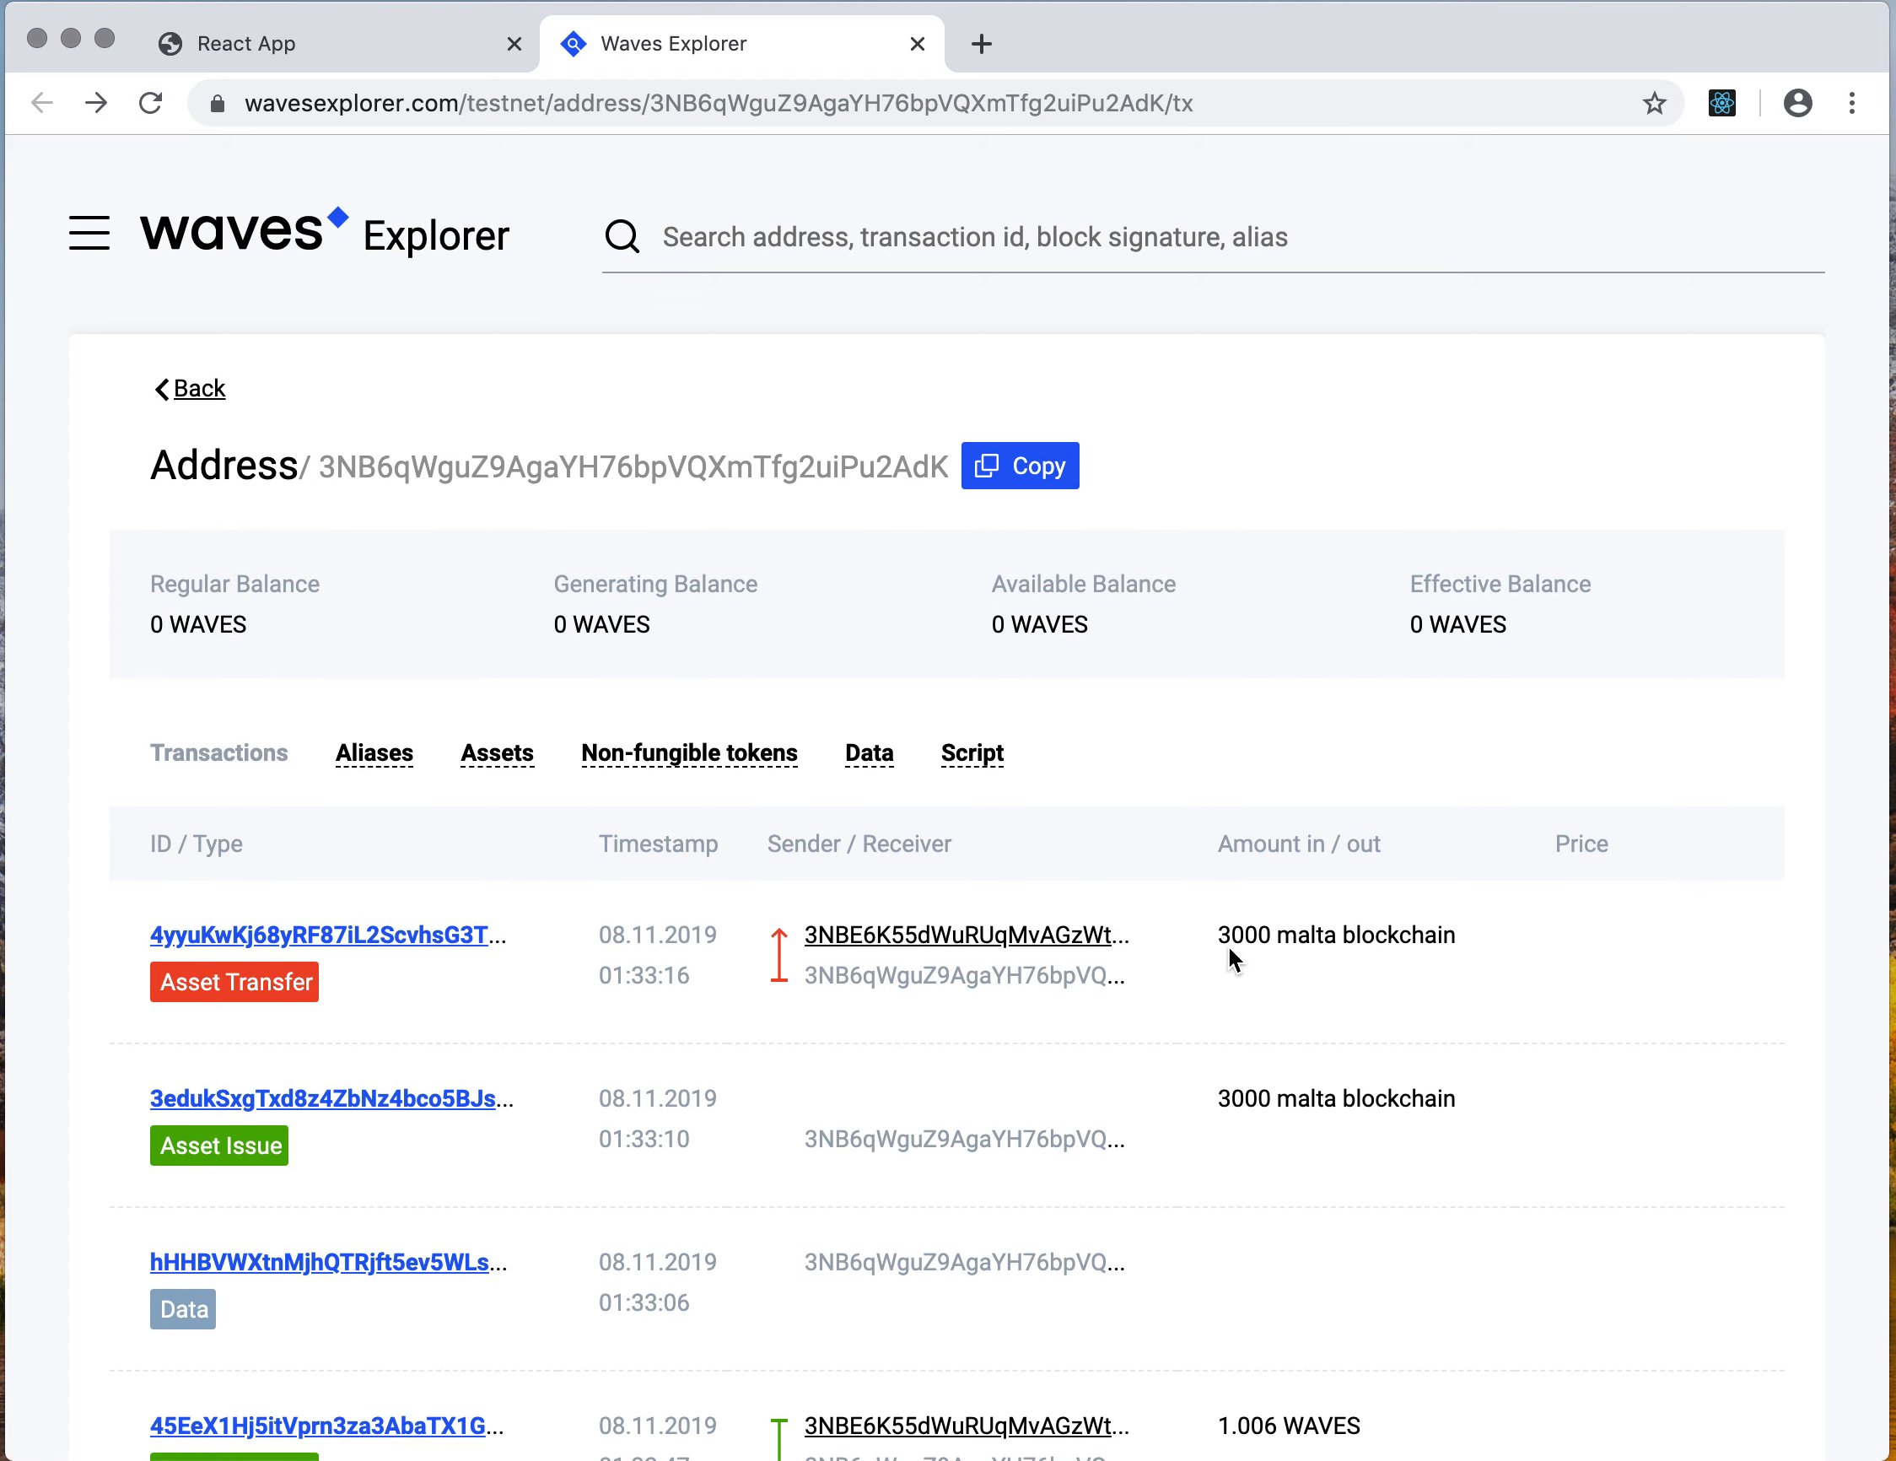
click(310, 46)
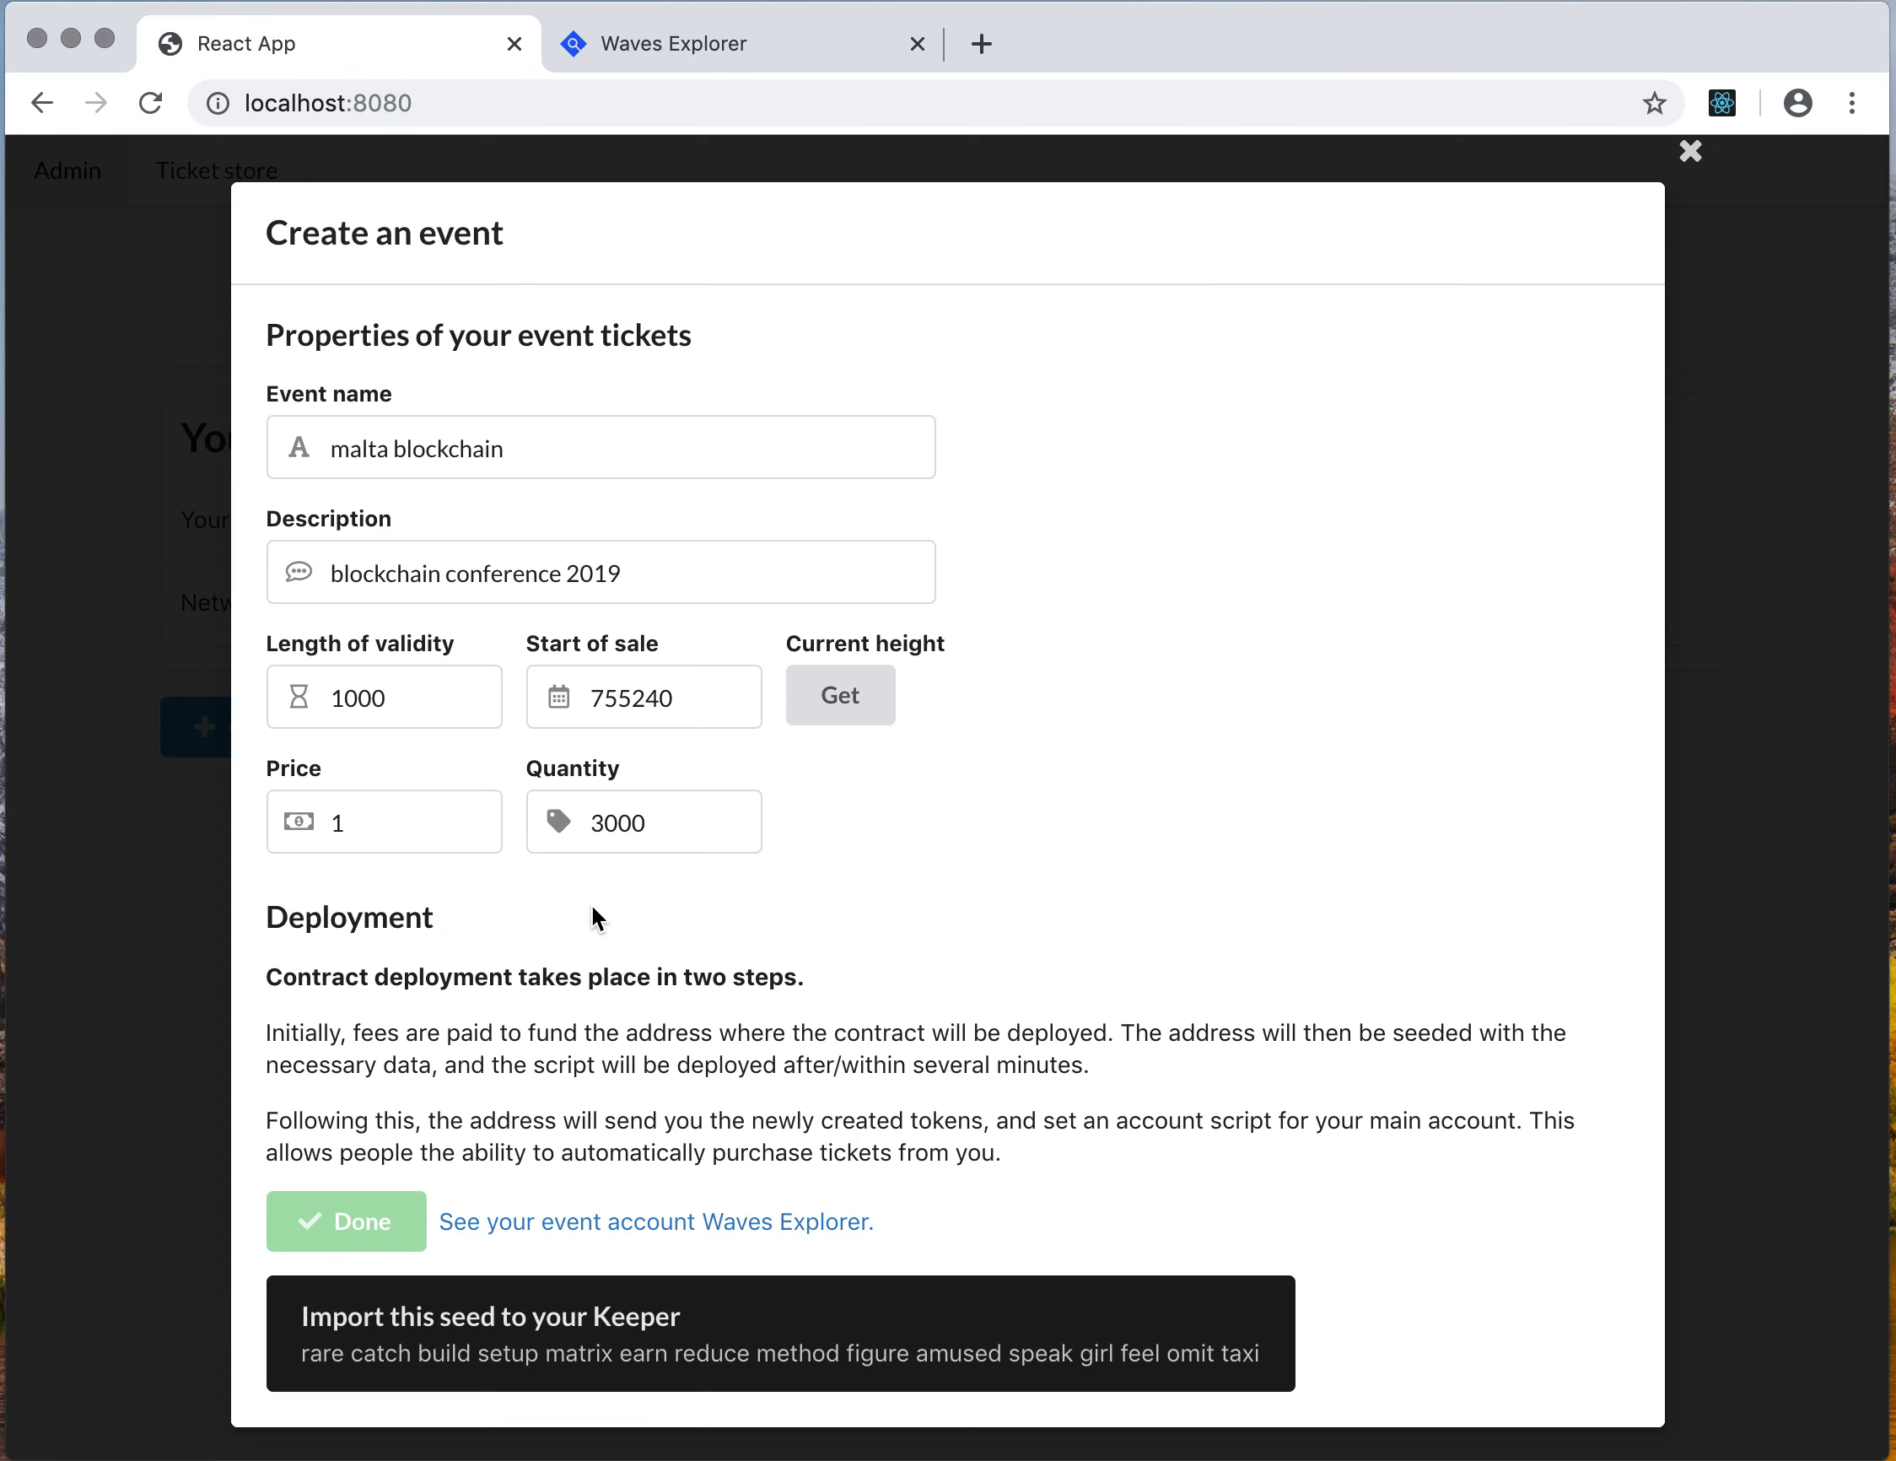
Close the Create an event dialog, confirm exiting, and open the Ticket store page
click(1691, 153)
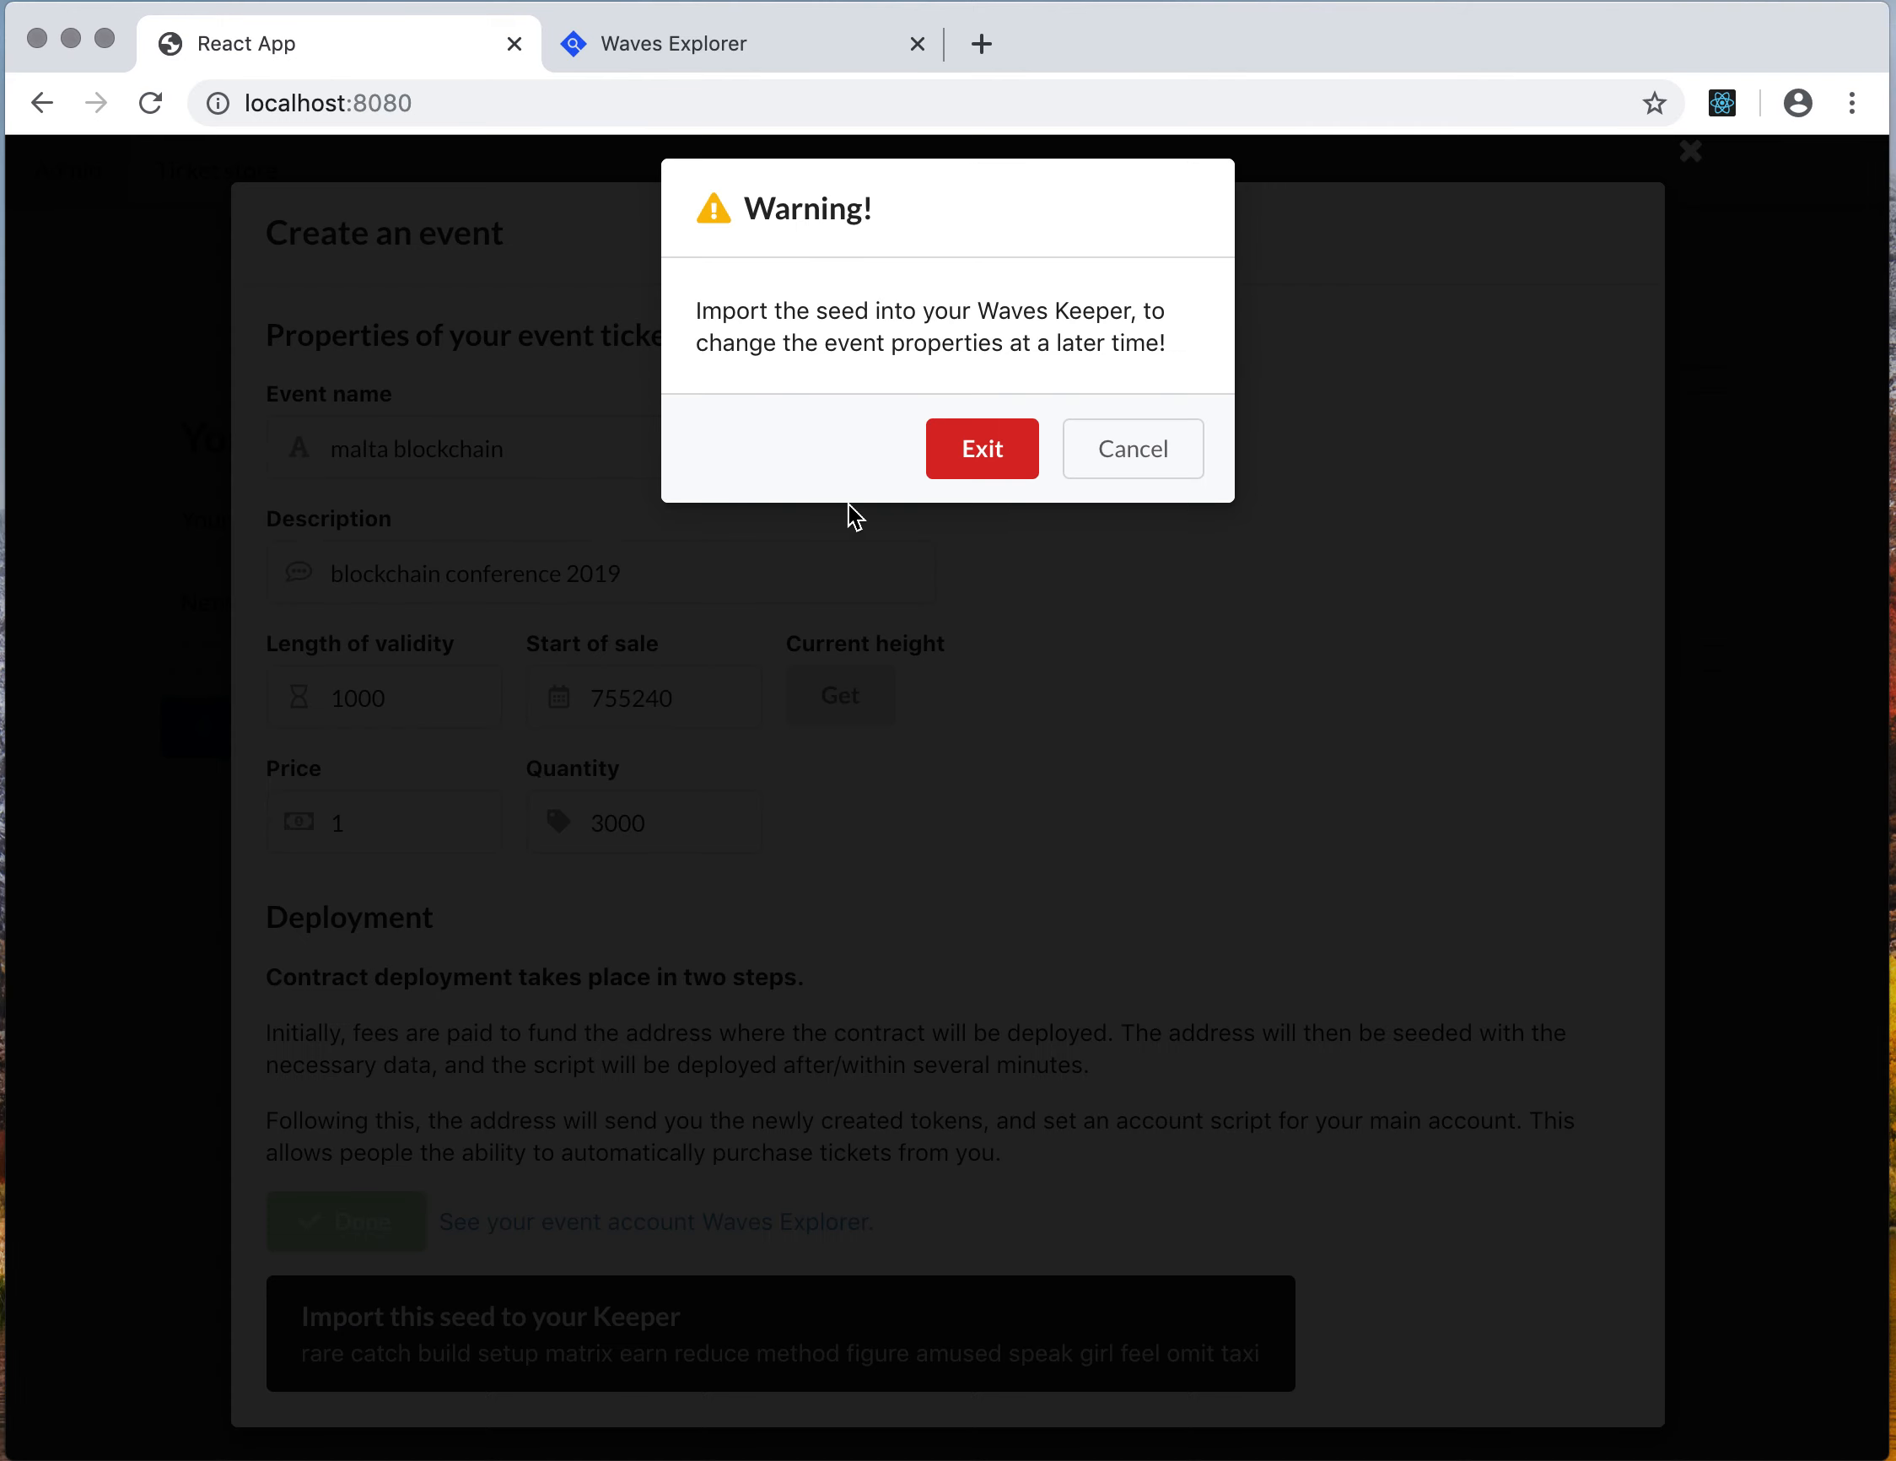
click(971, 461)
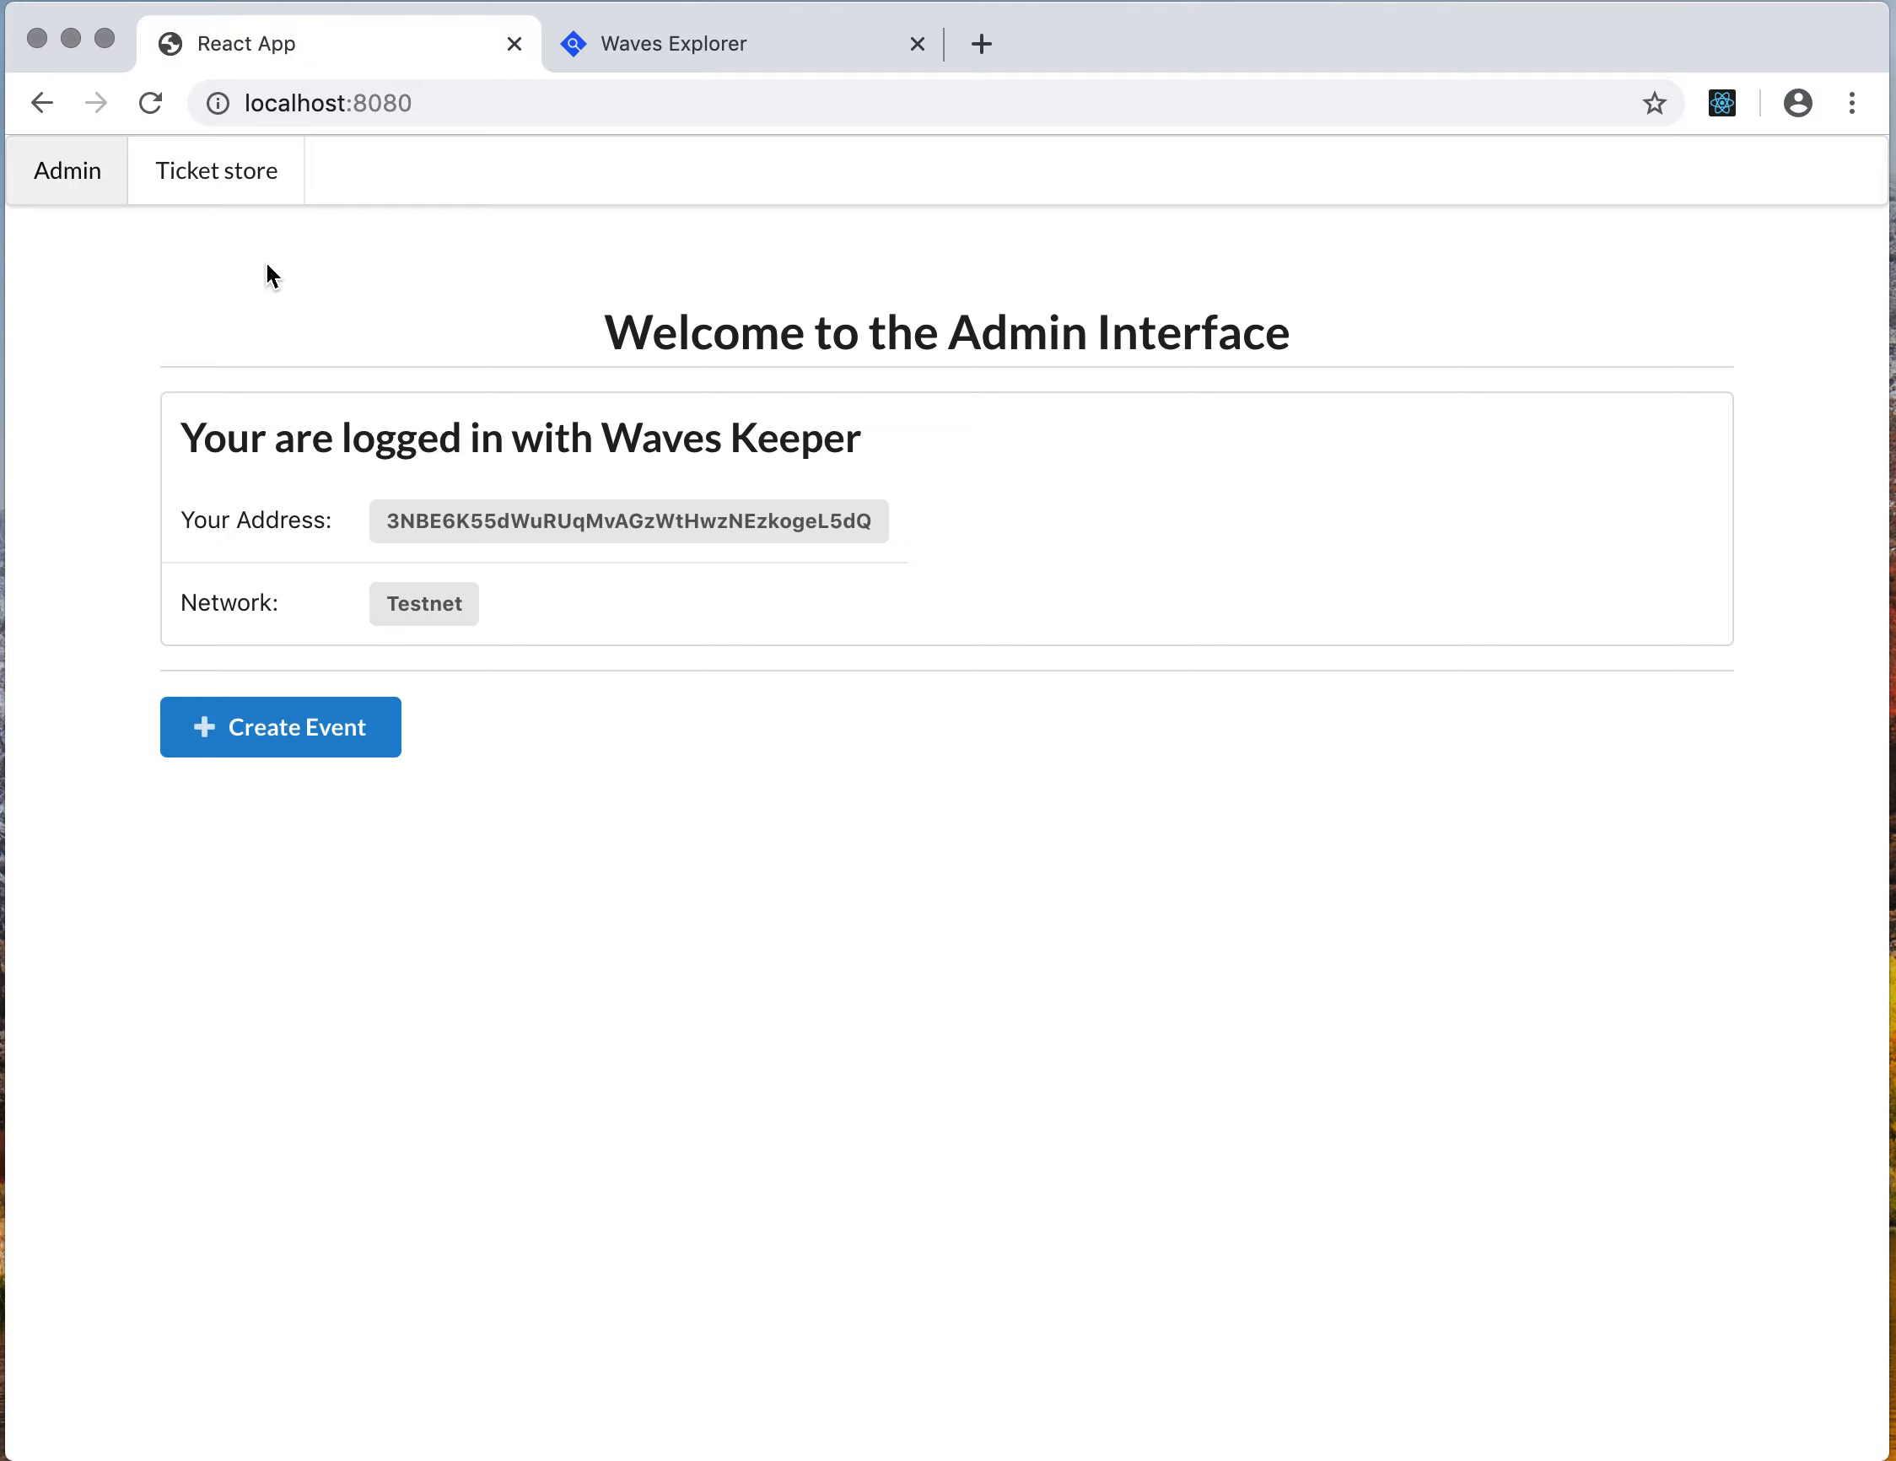
click(224, 200)
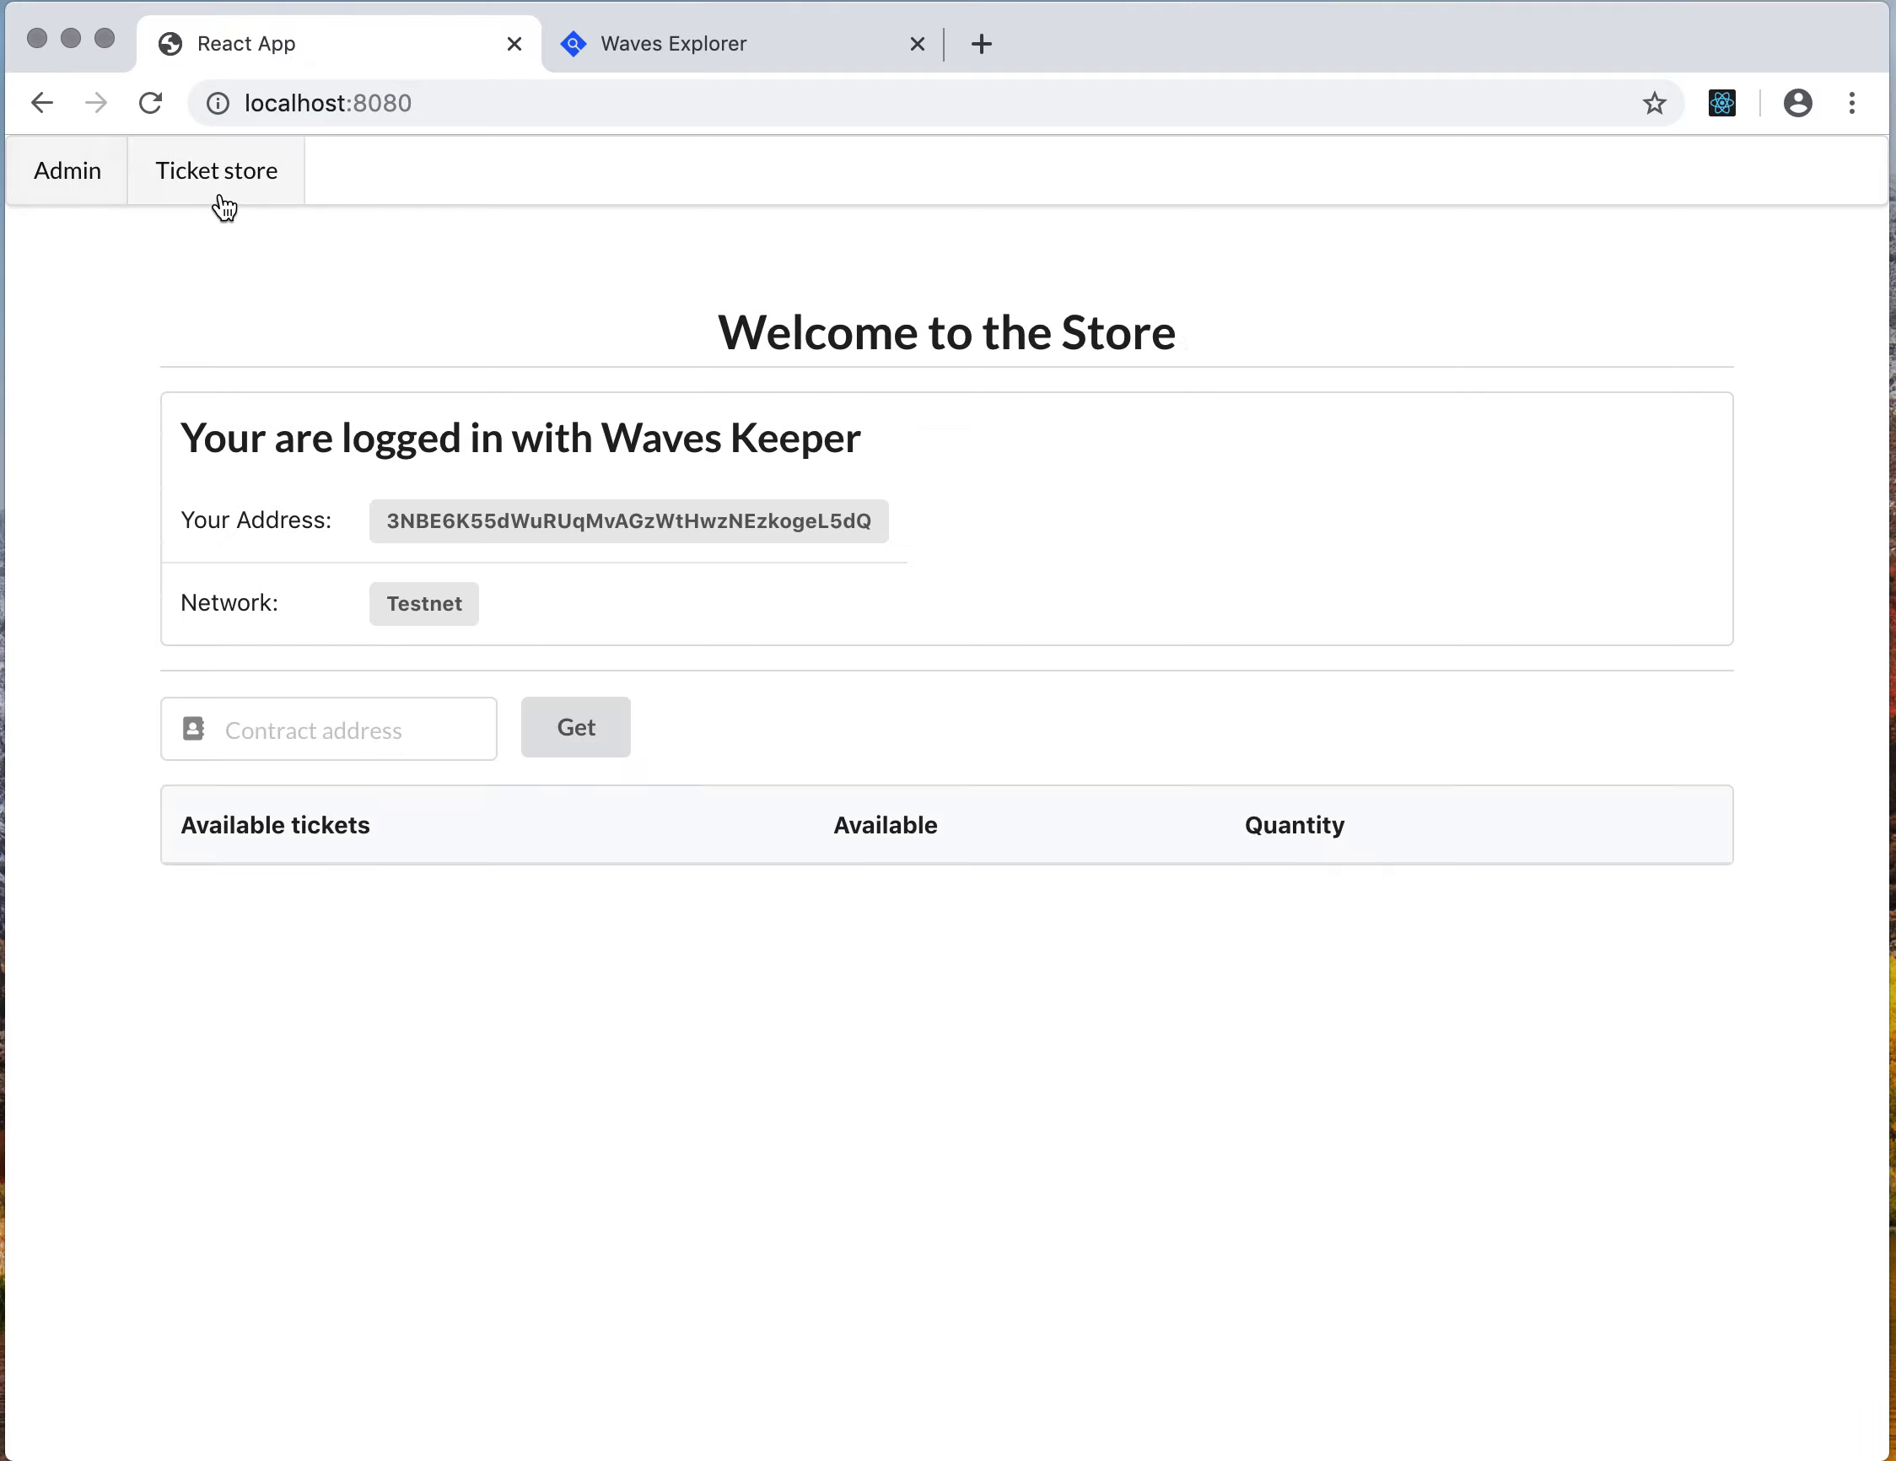
Open Waves Keeper and make the customer account the active account
click(1860, 120)
click(1382, 172)
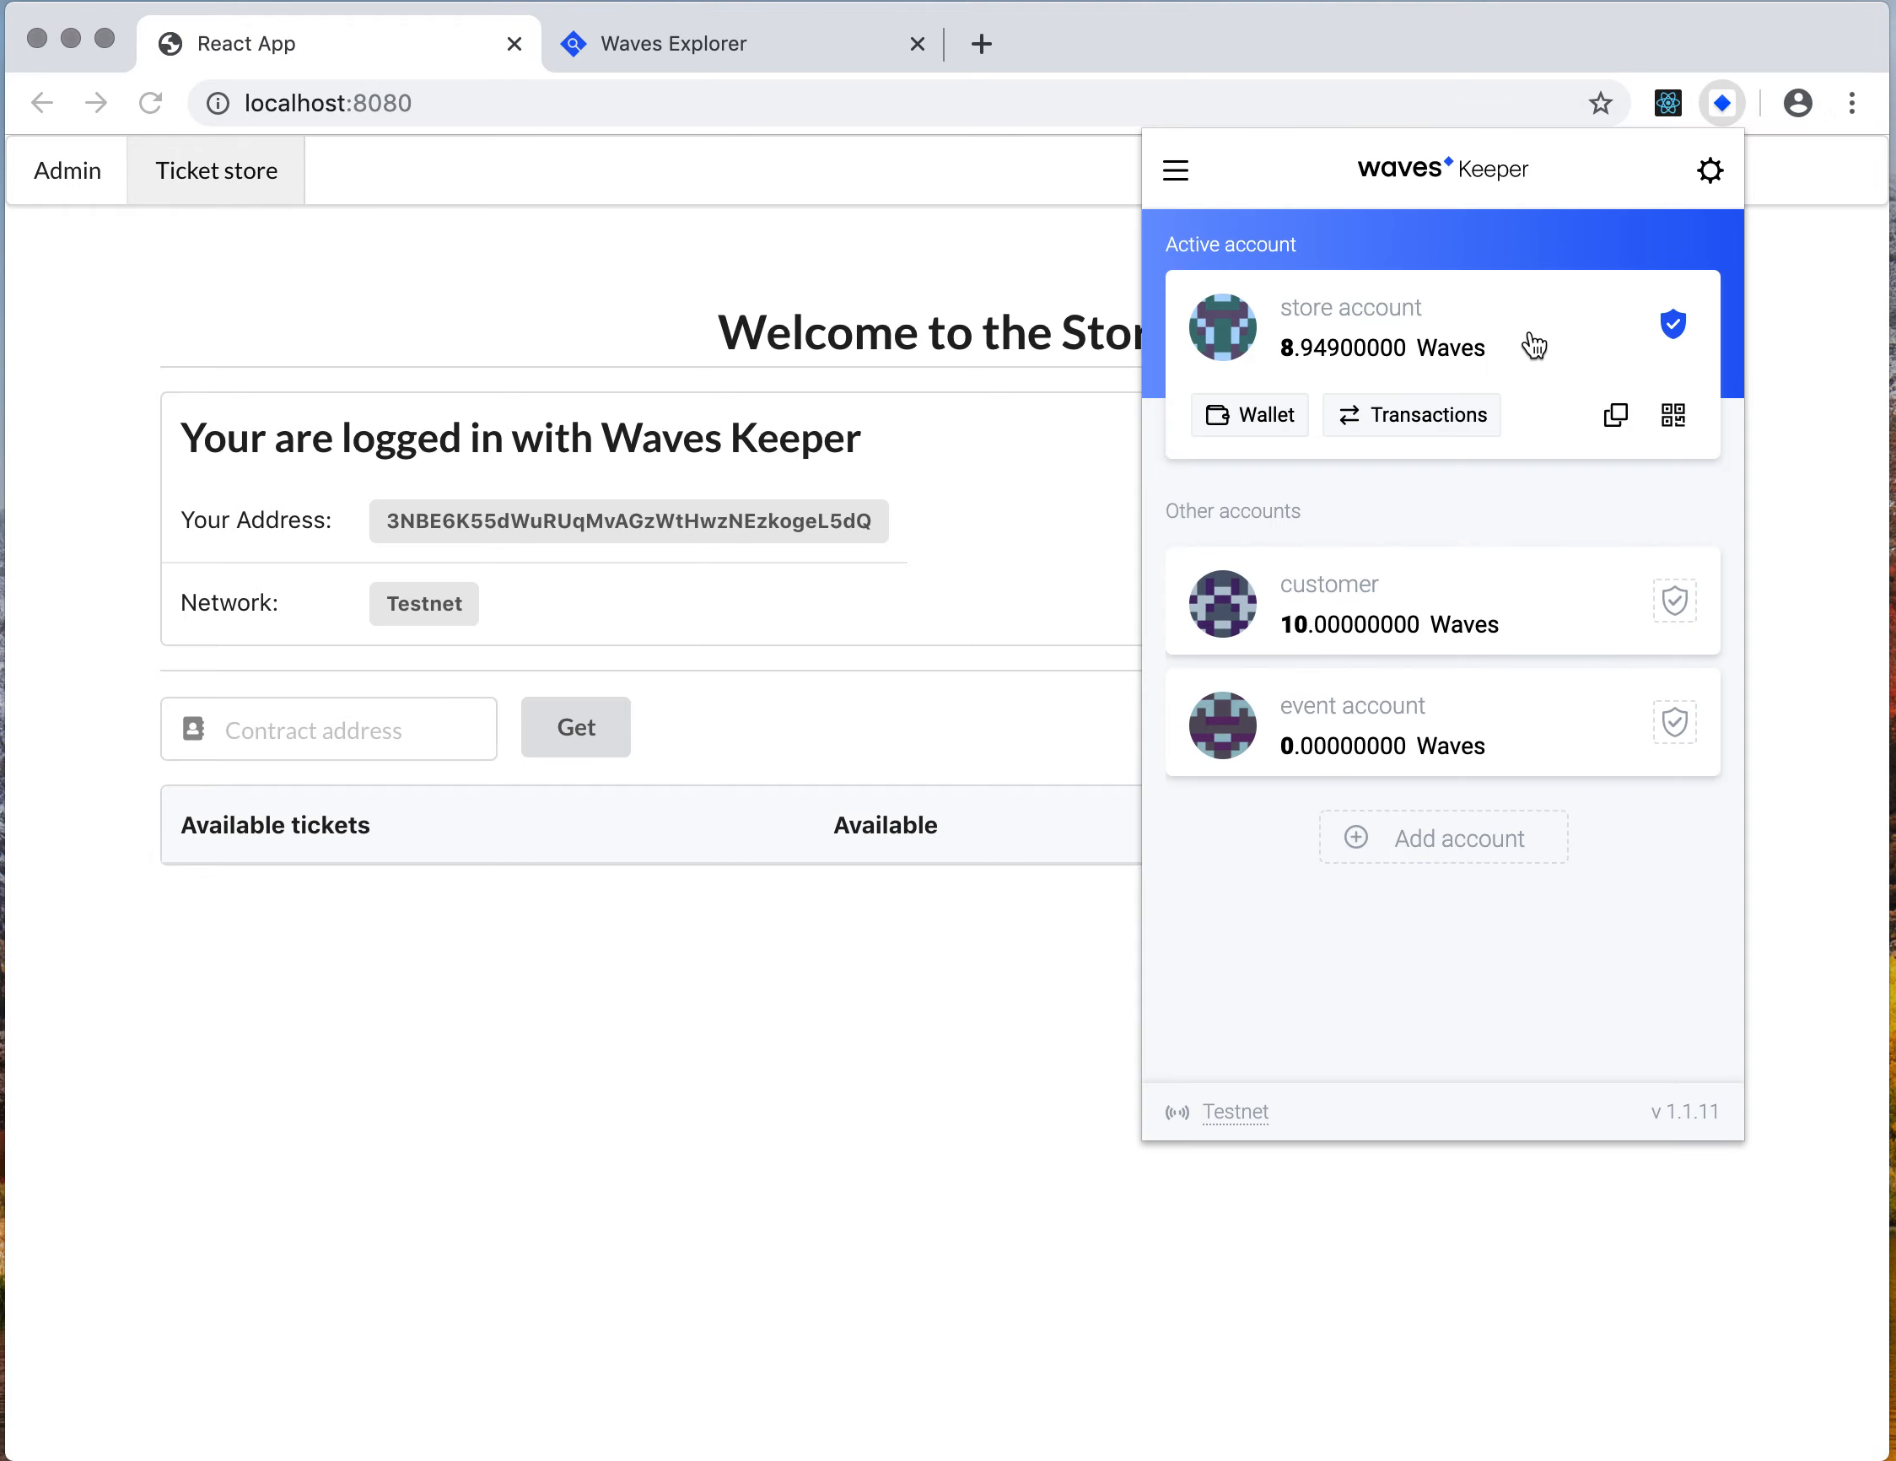
click(1675, 602)
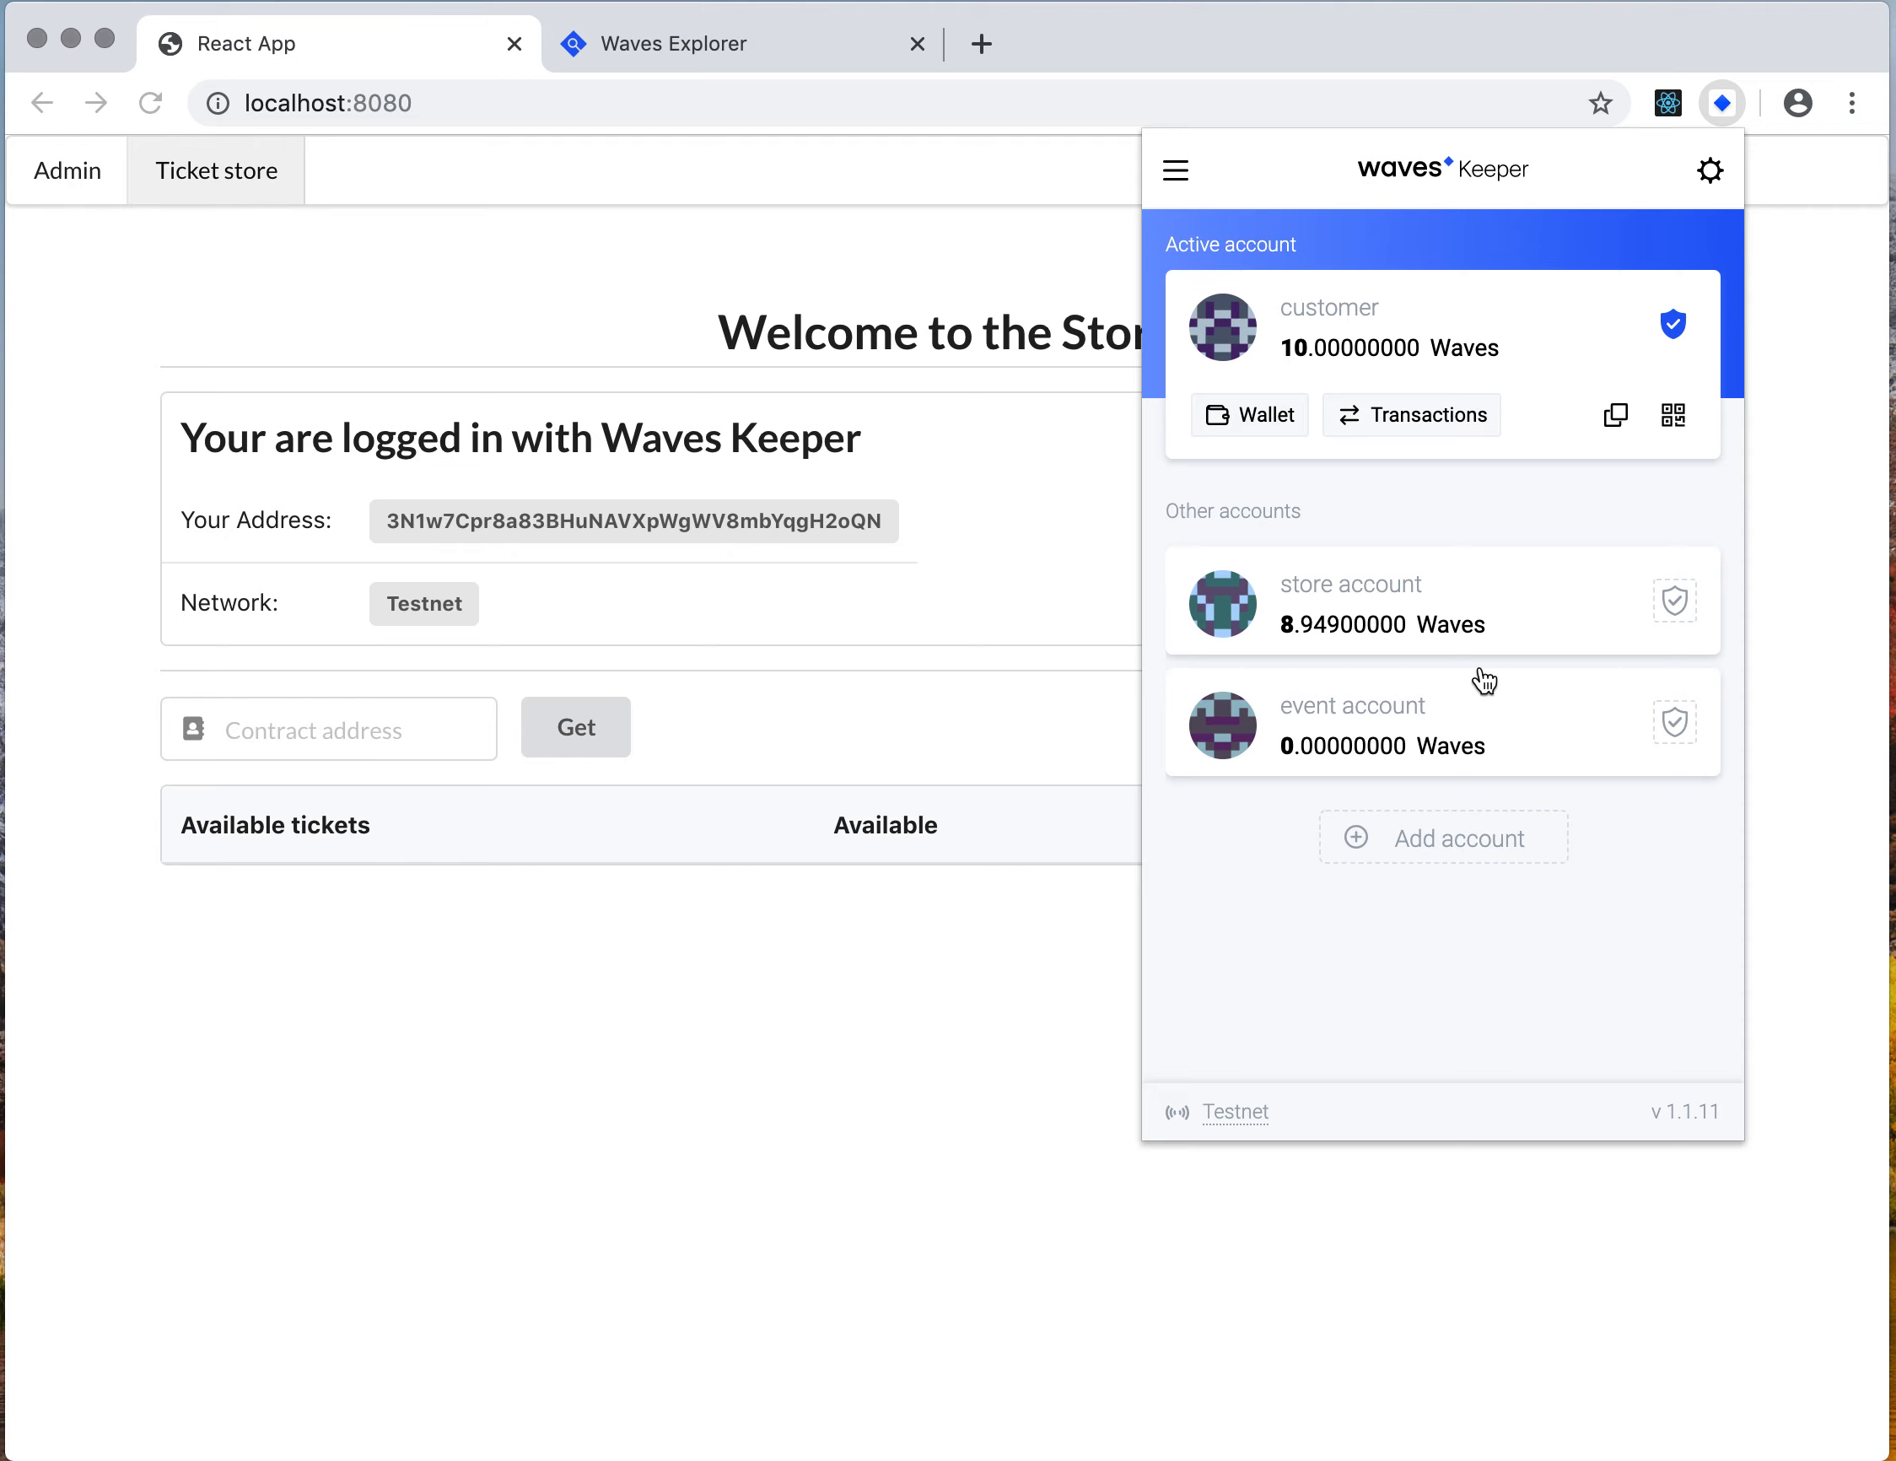
Open the store account's details in Keeper, copy its address, and close the panel
click(1493, 631)
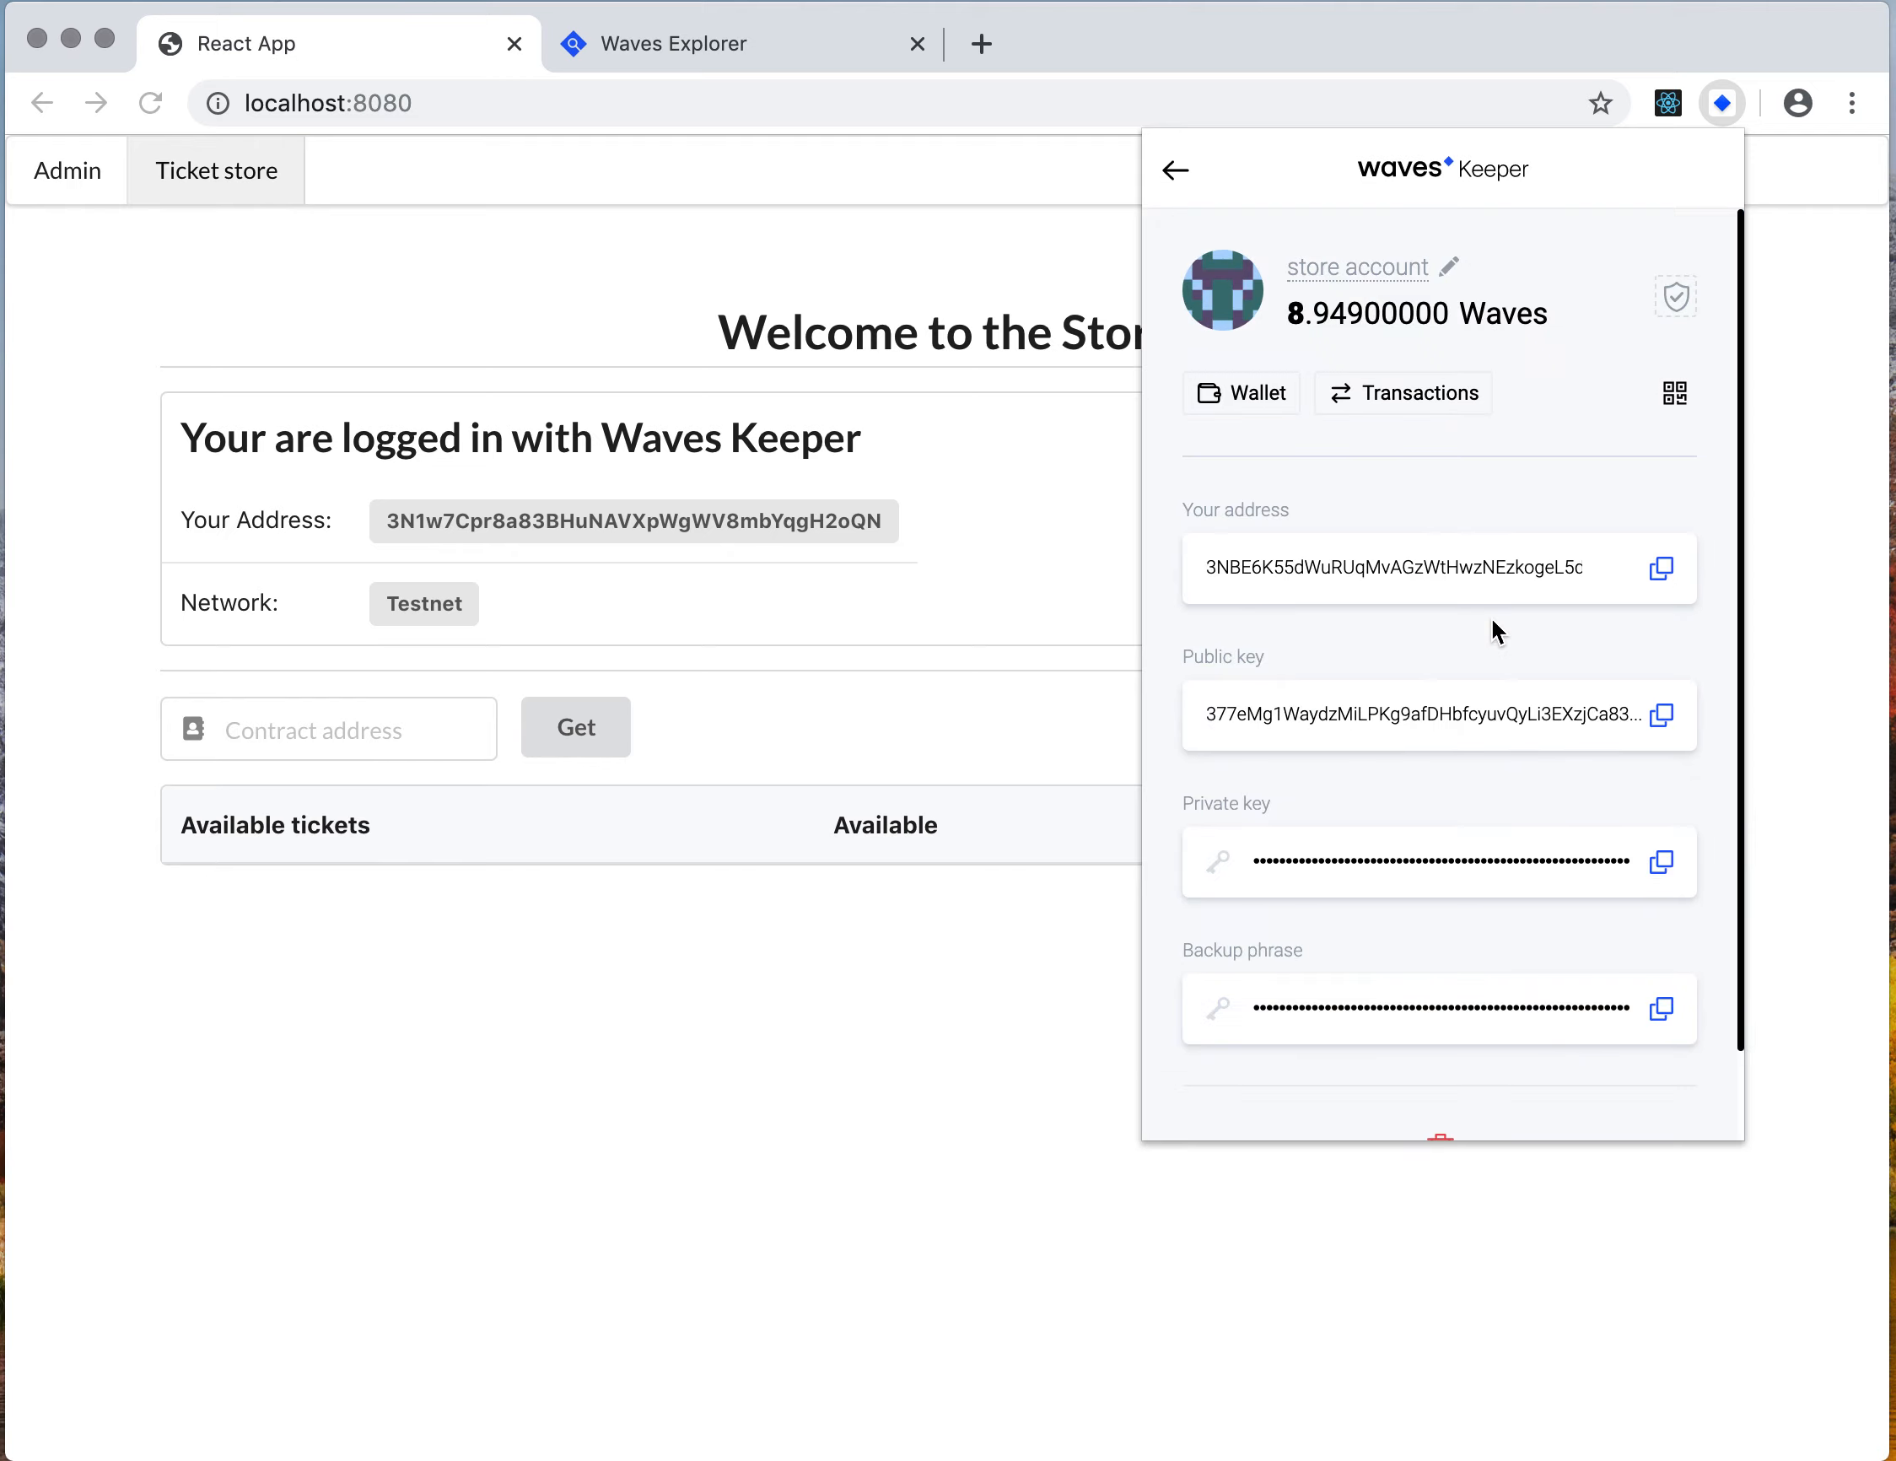
click(1663, 574)
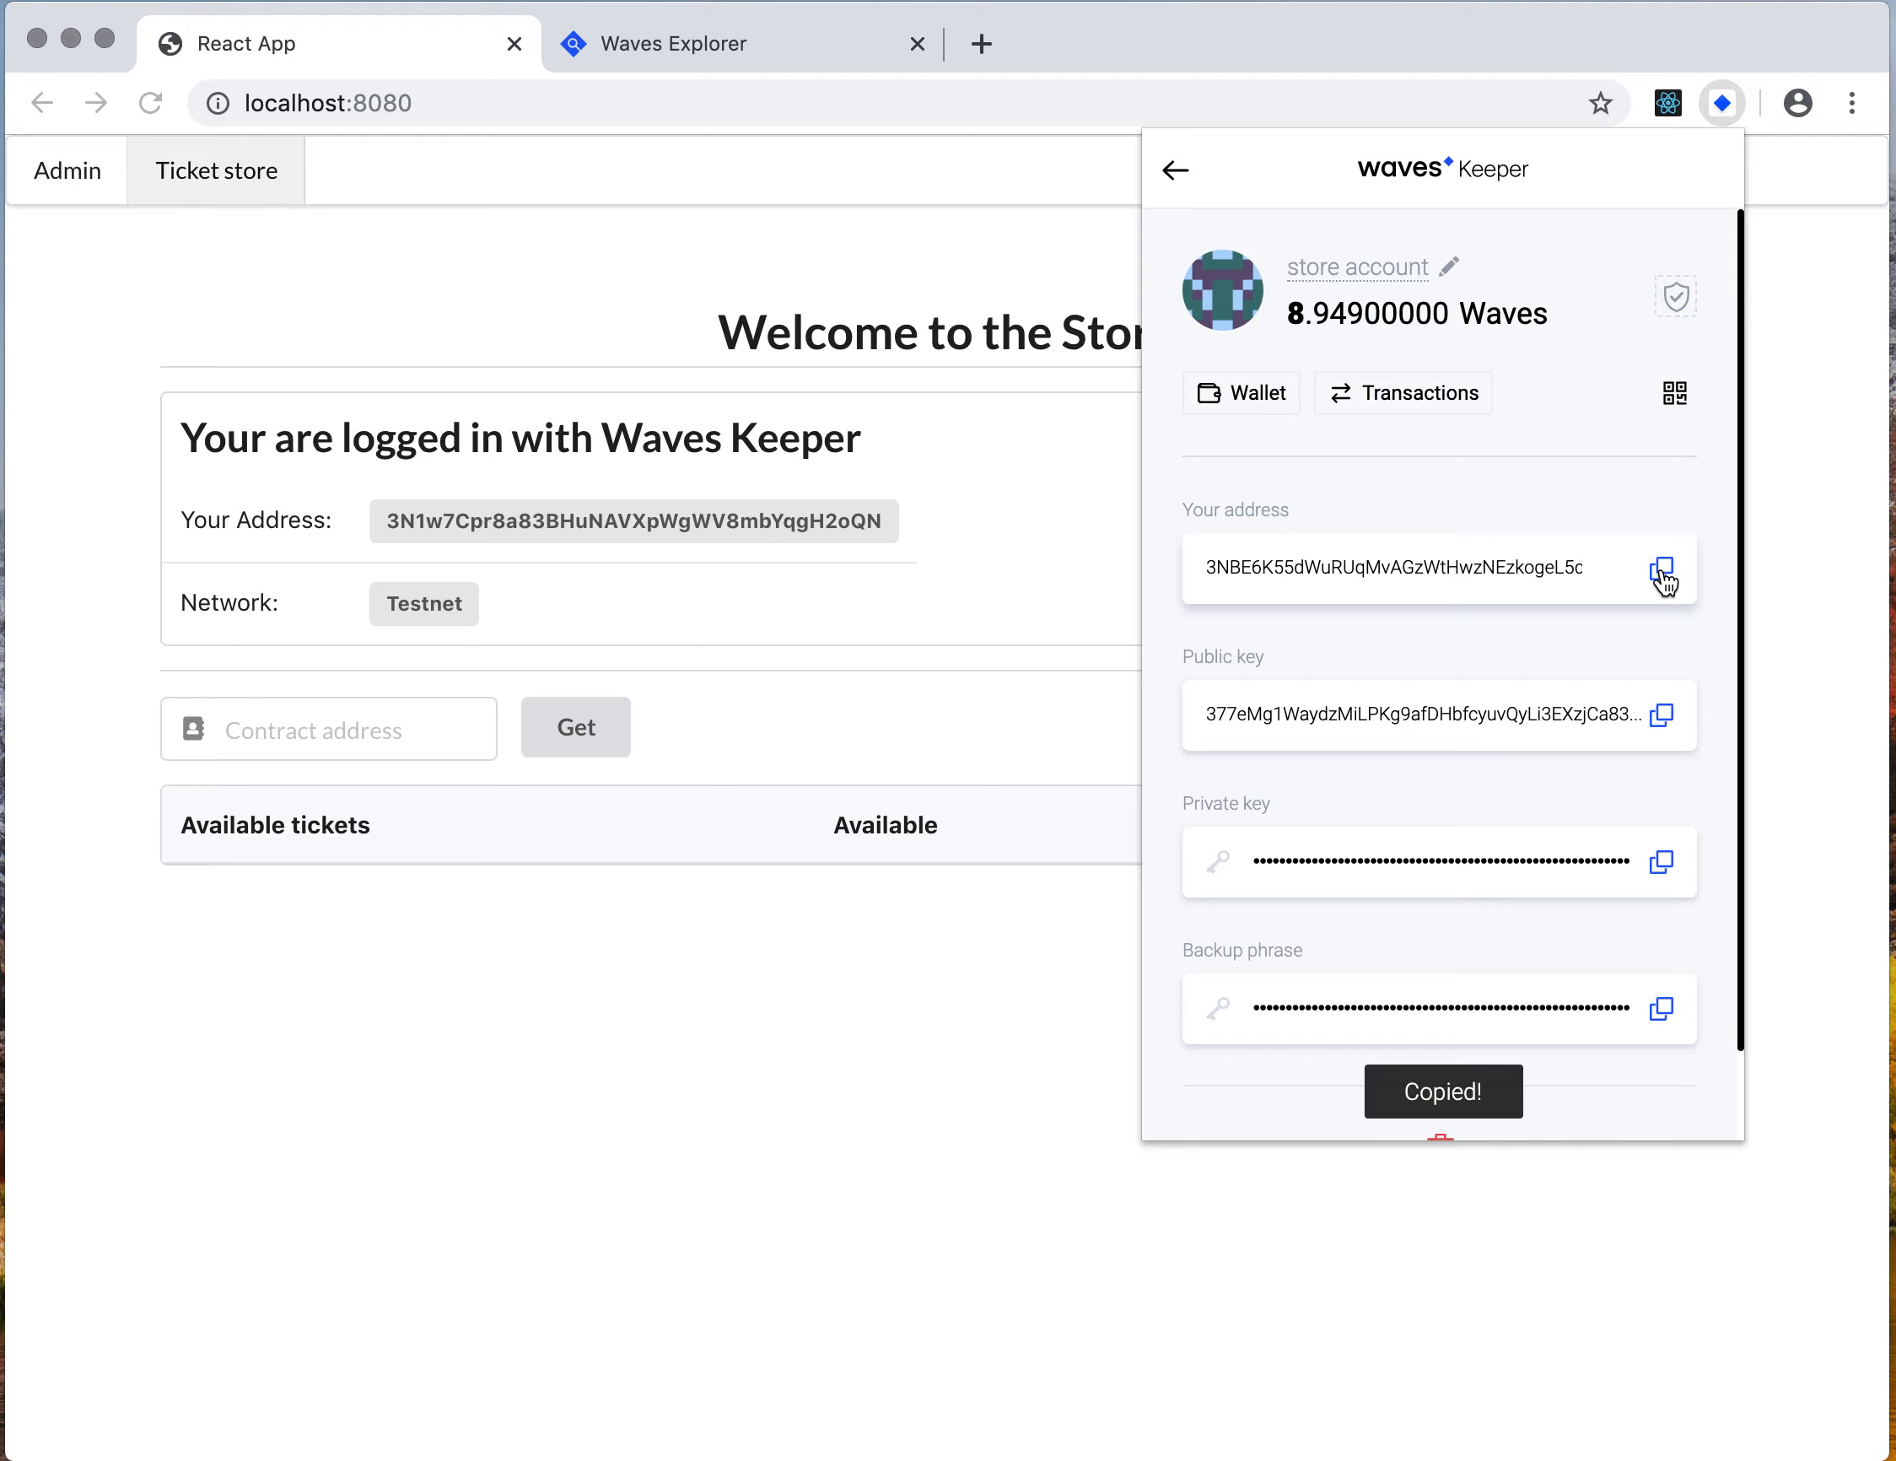
click(794, 1052)
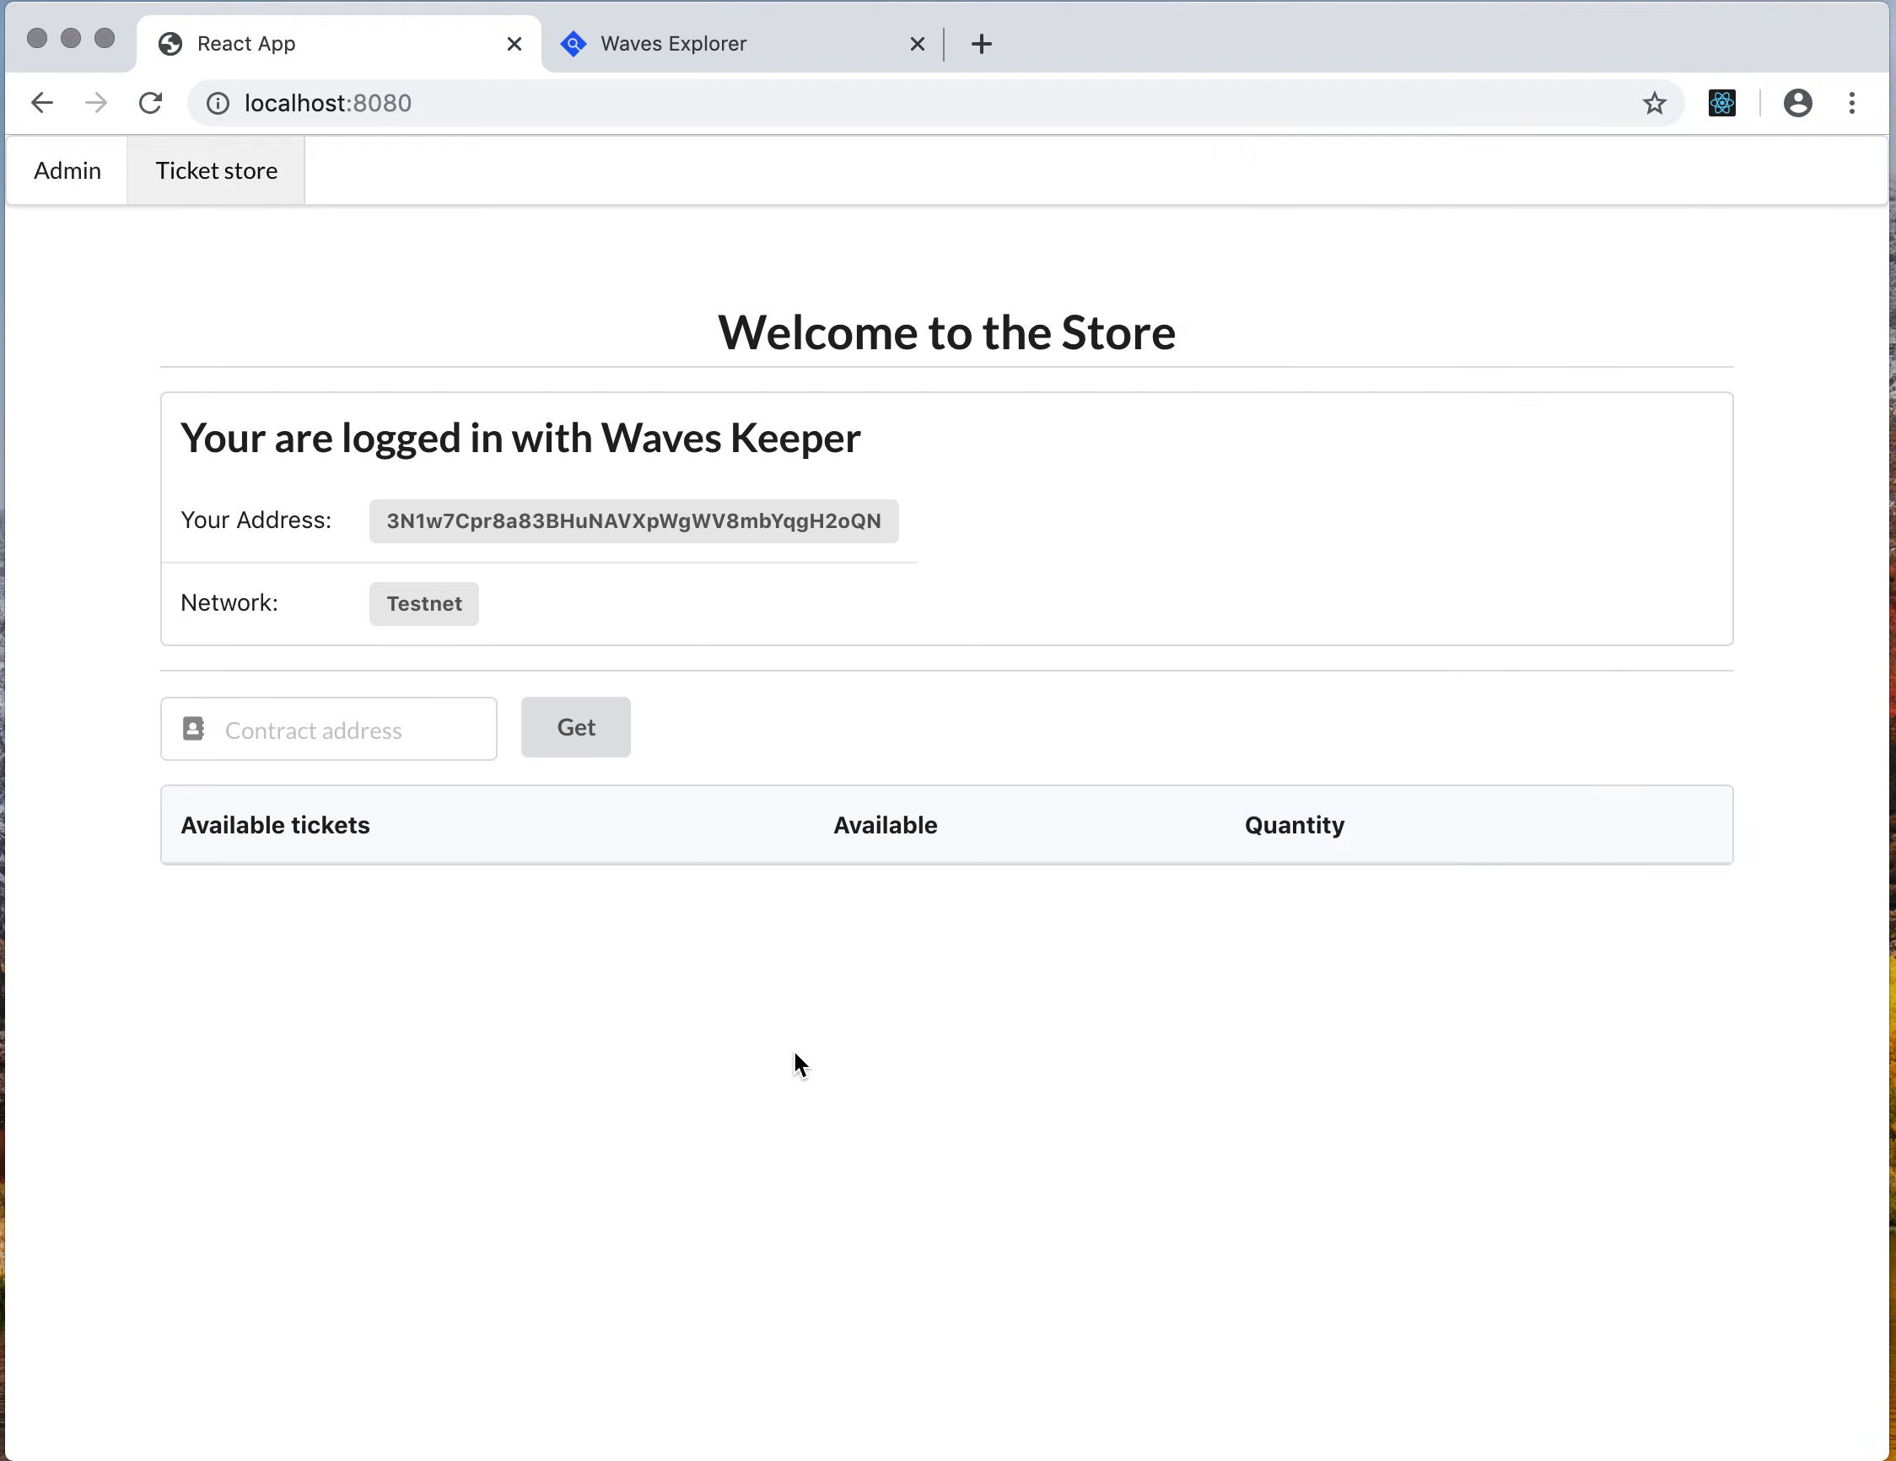
Paste the copied address into the contract address field and load its available tickets
click(378, 731)
key(super+v)
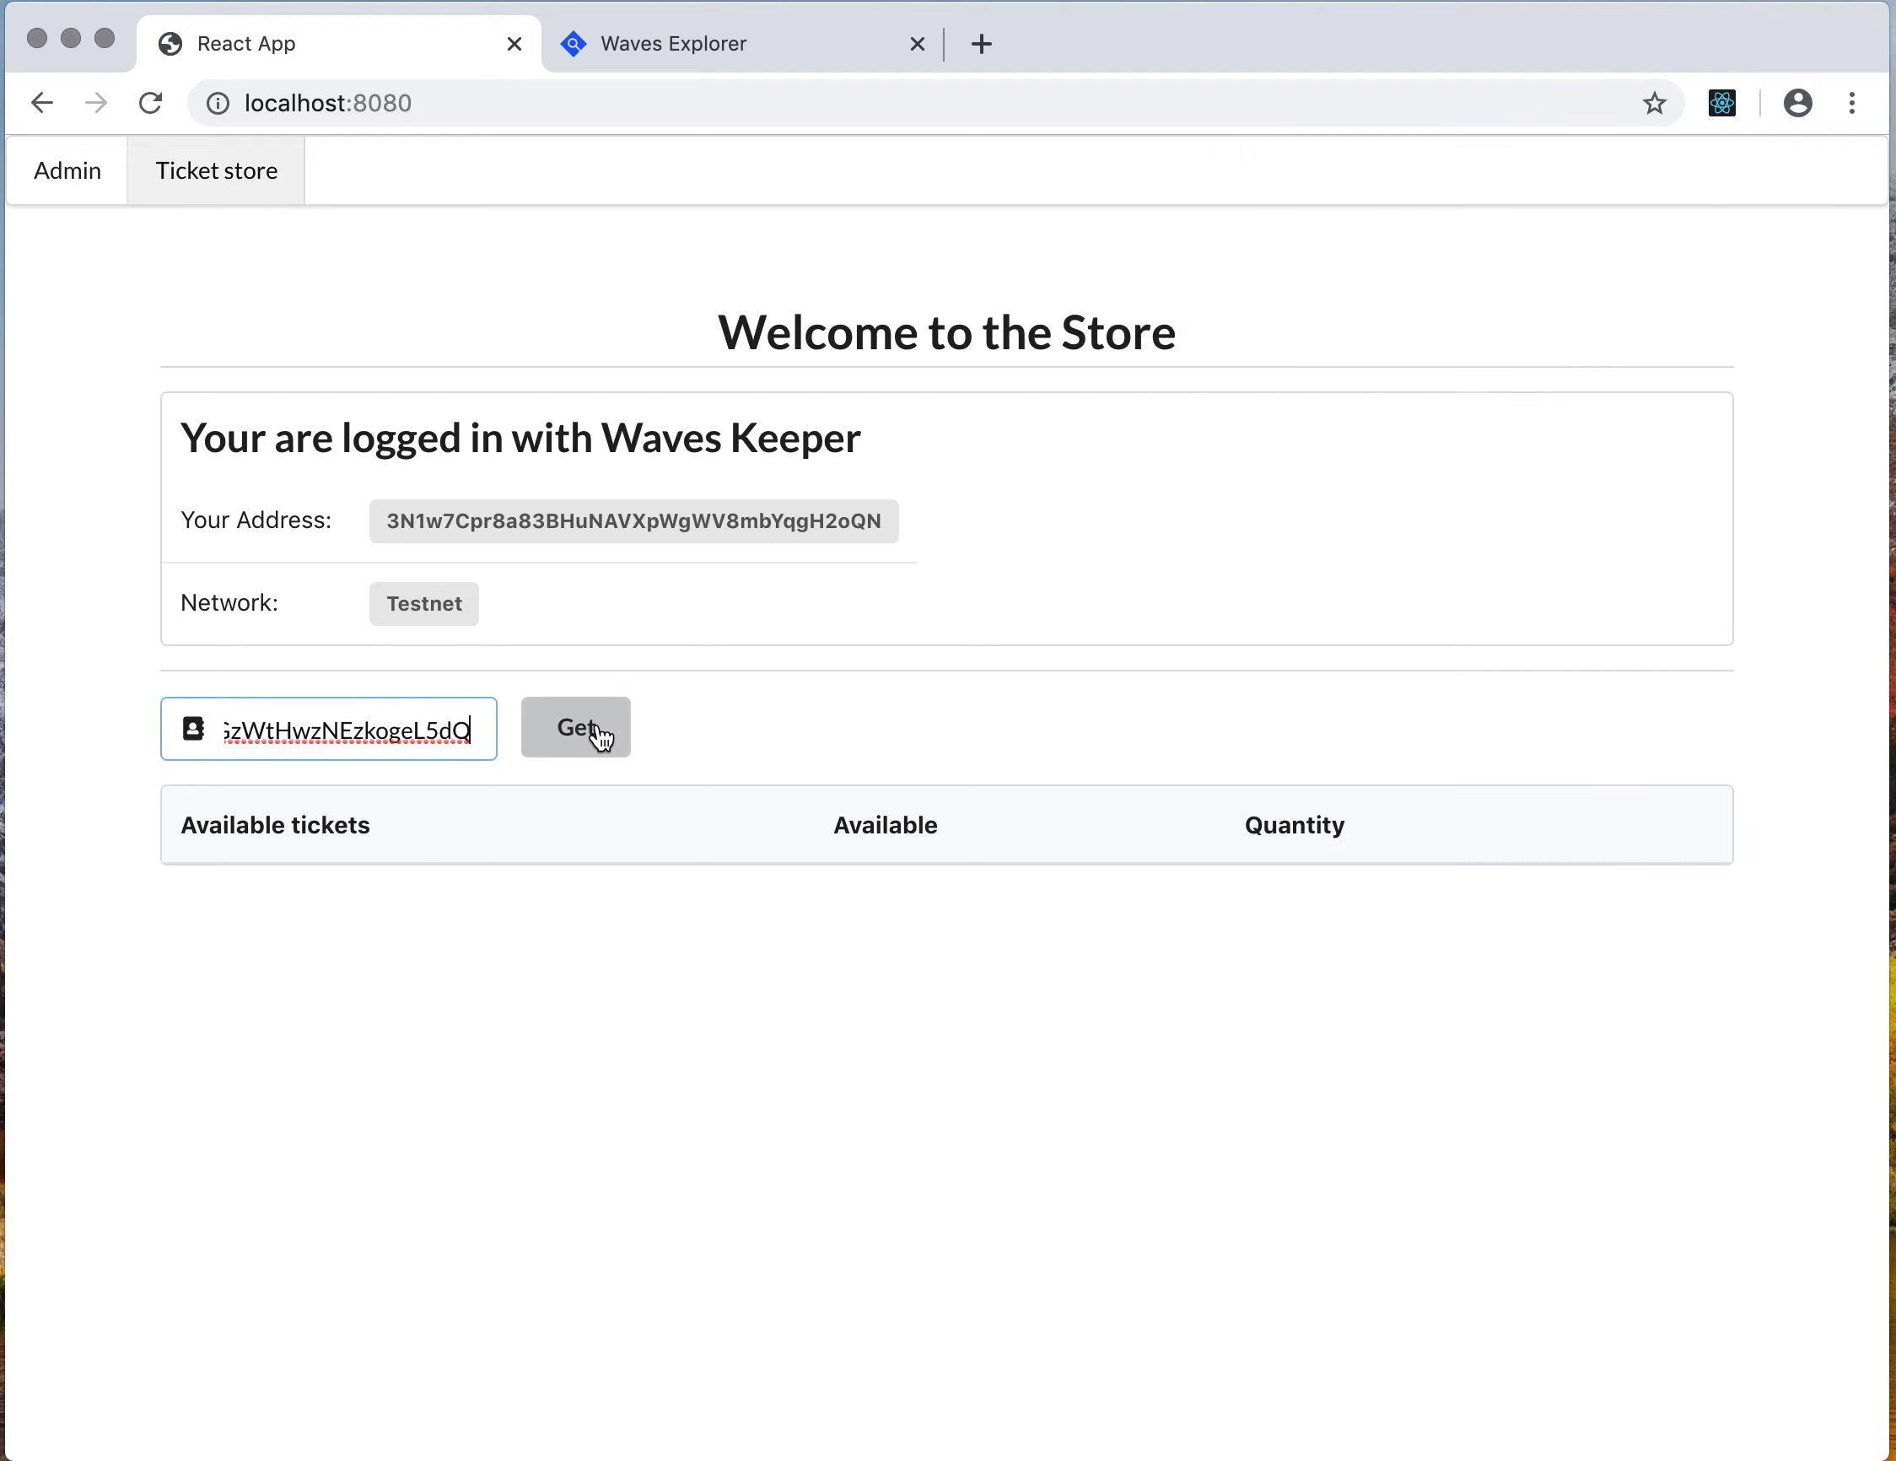
click(600, 735)
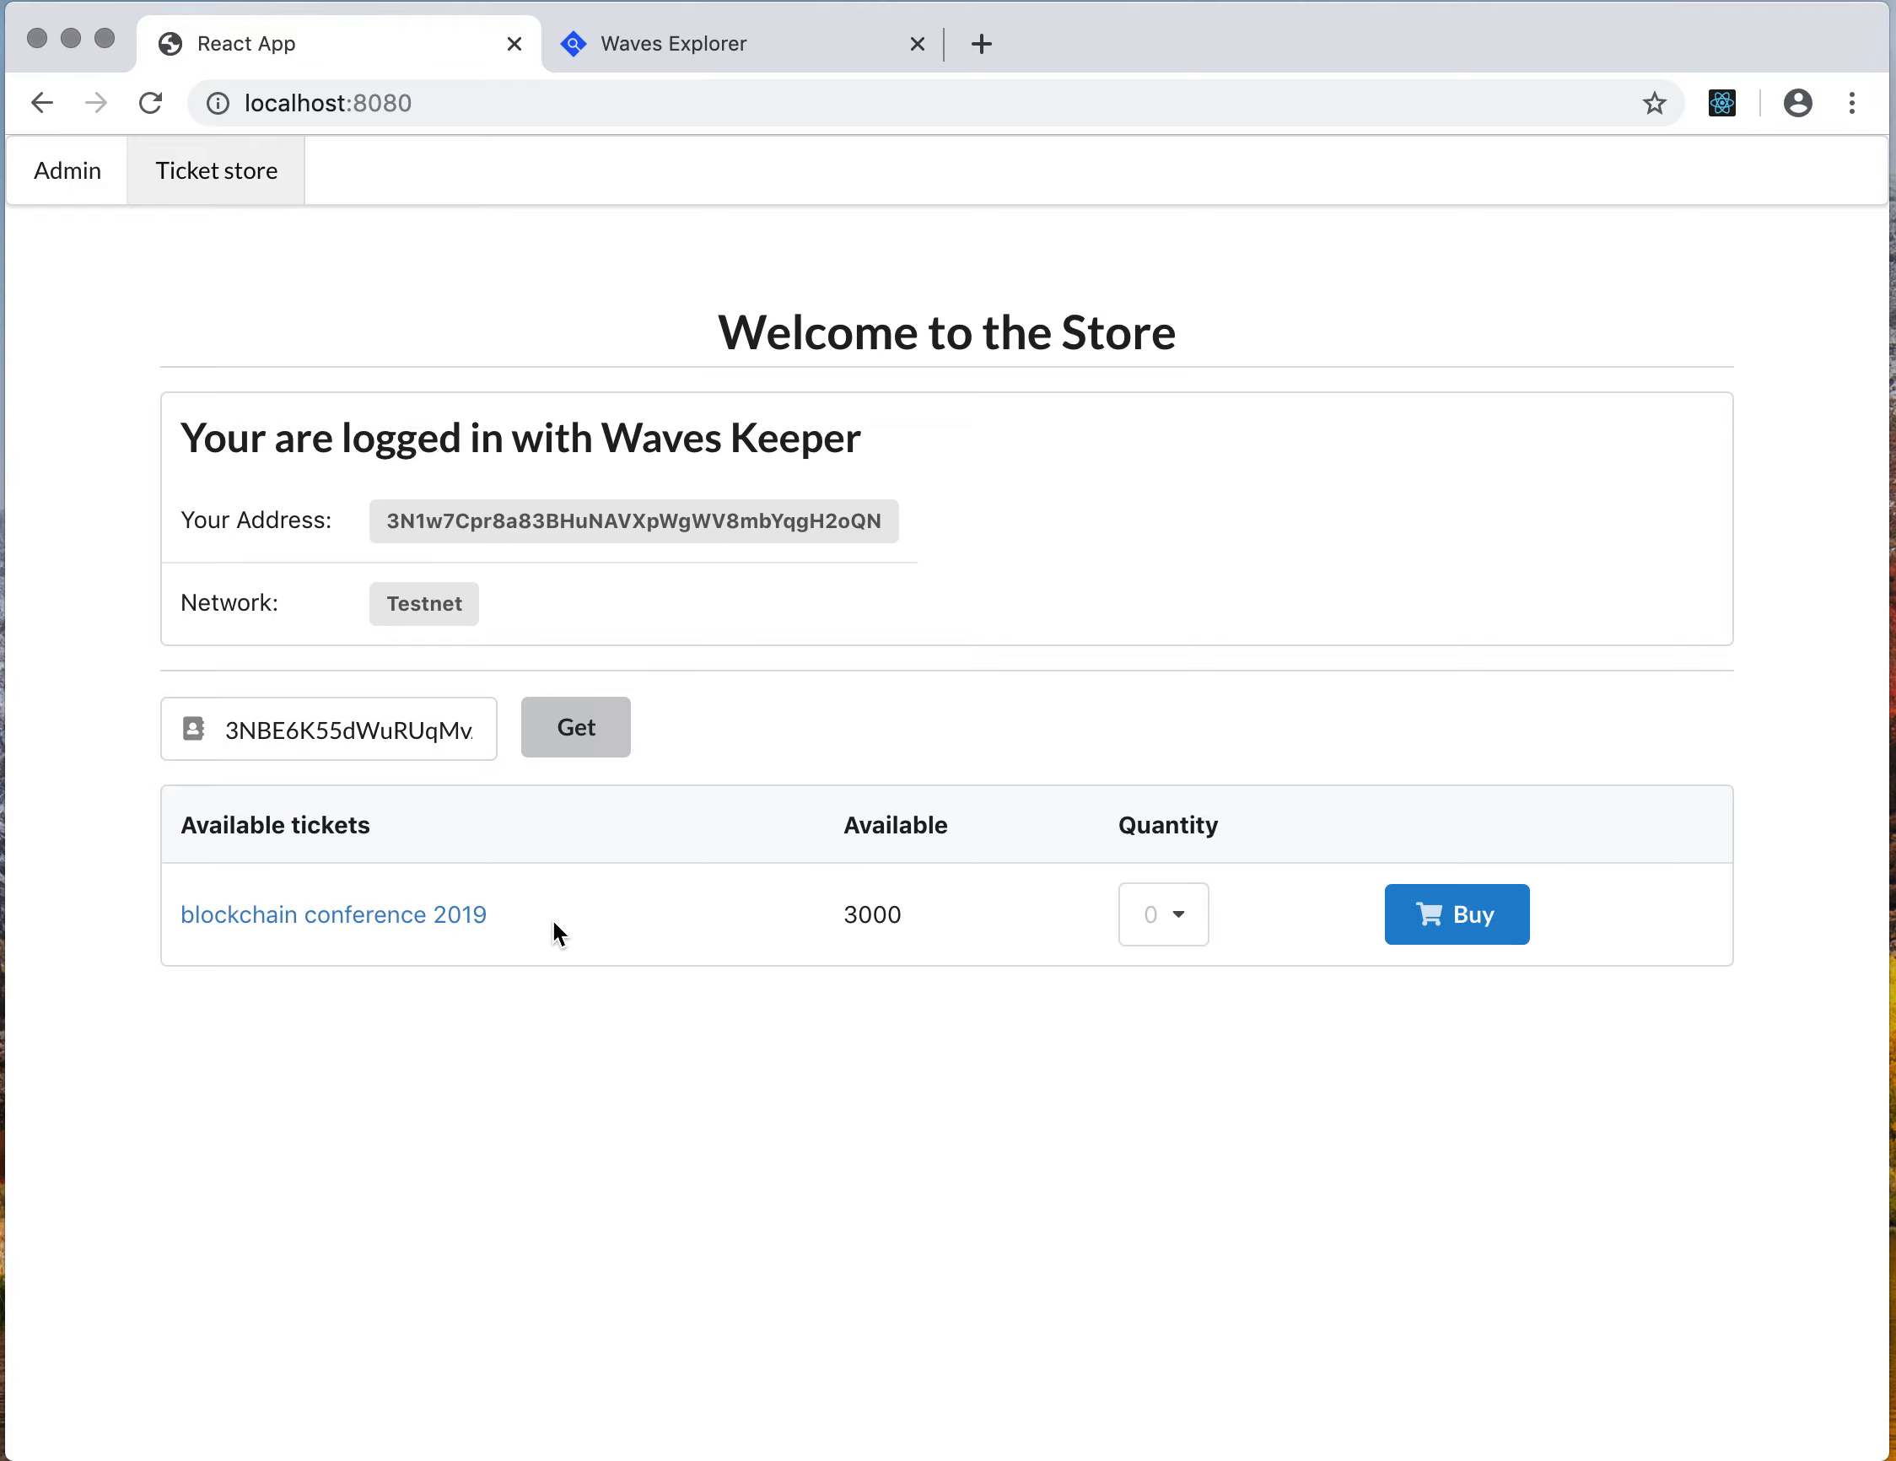
Open the blockchain conference 2019 ticket's issue transaction in Explorer, review it, and return to the store tab
click(466, 919)
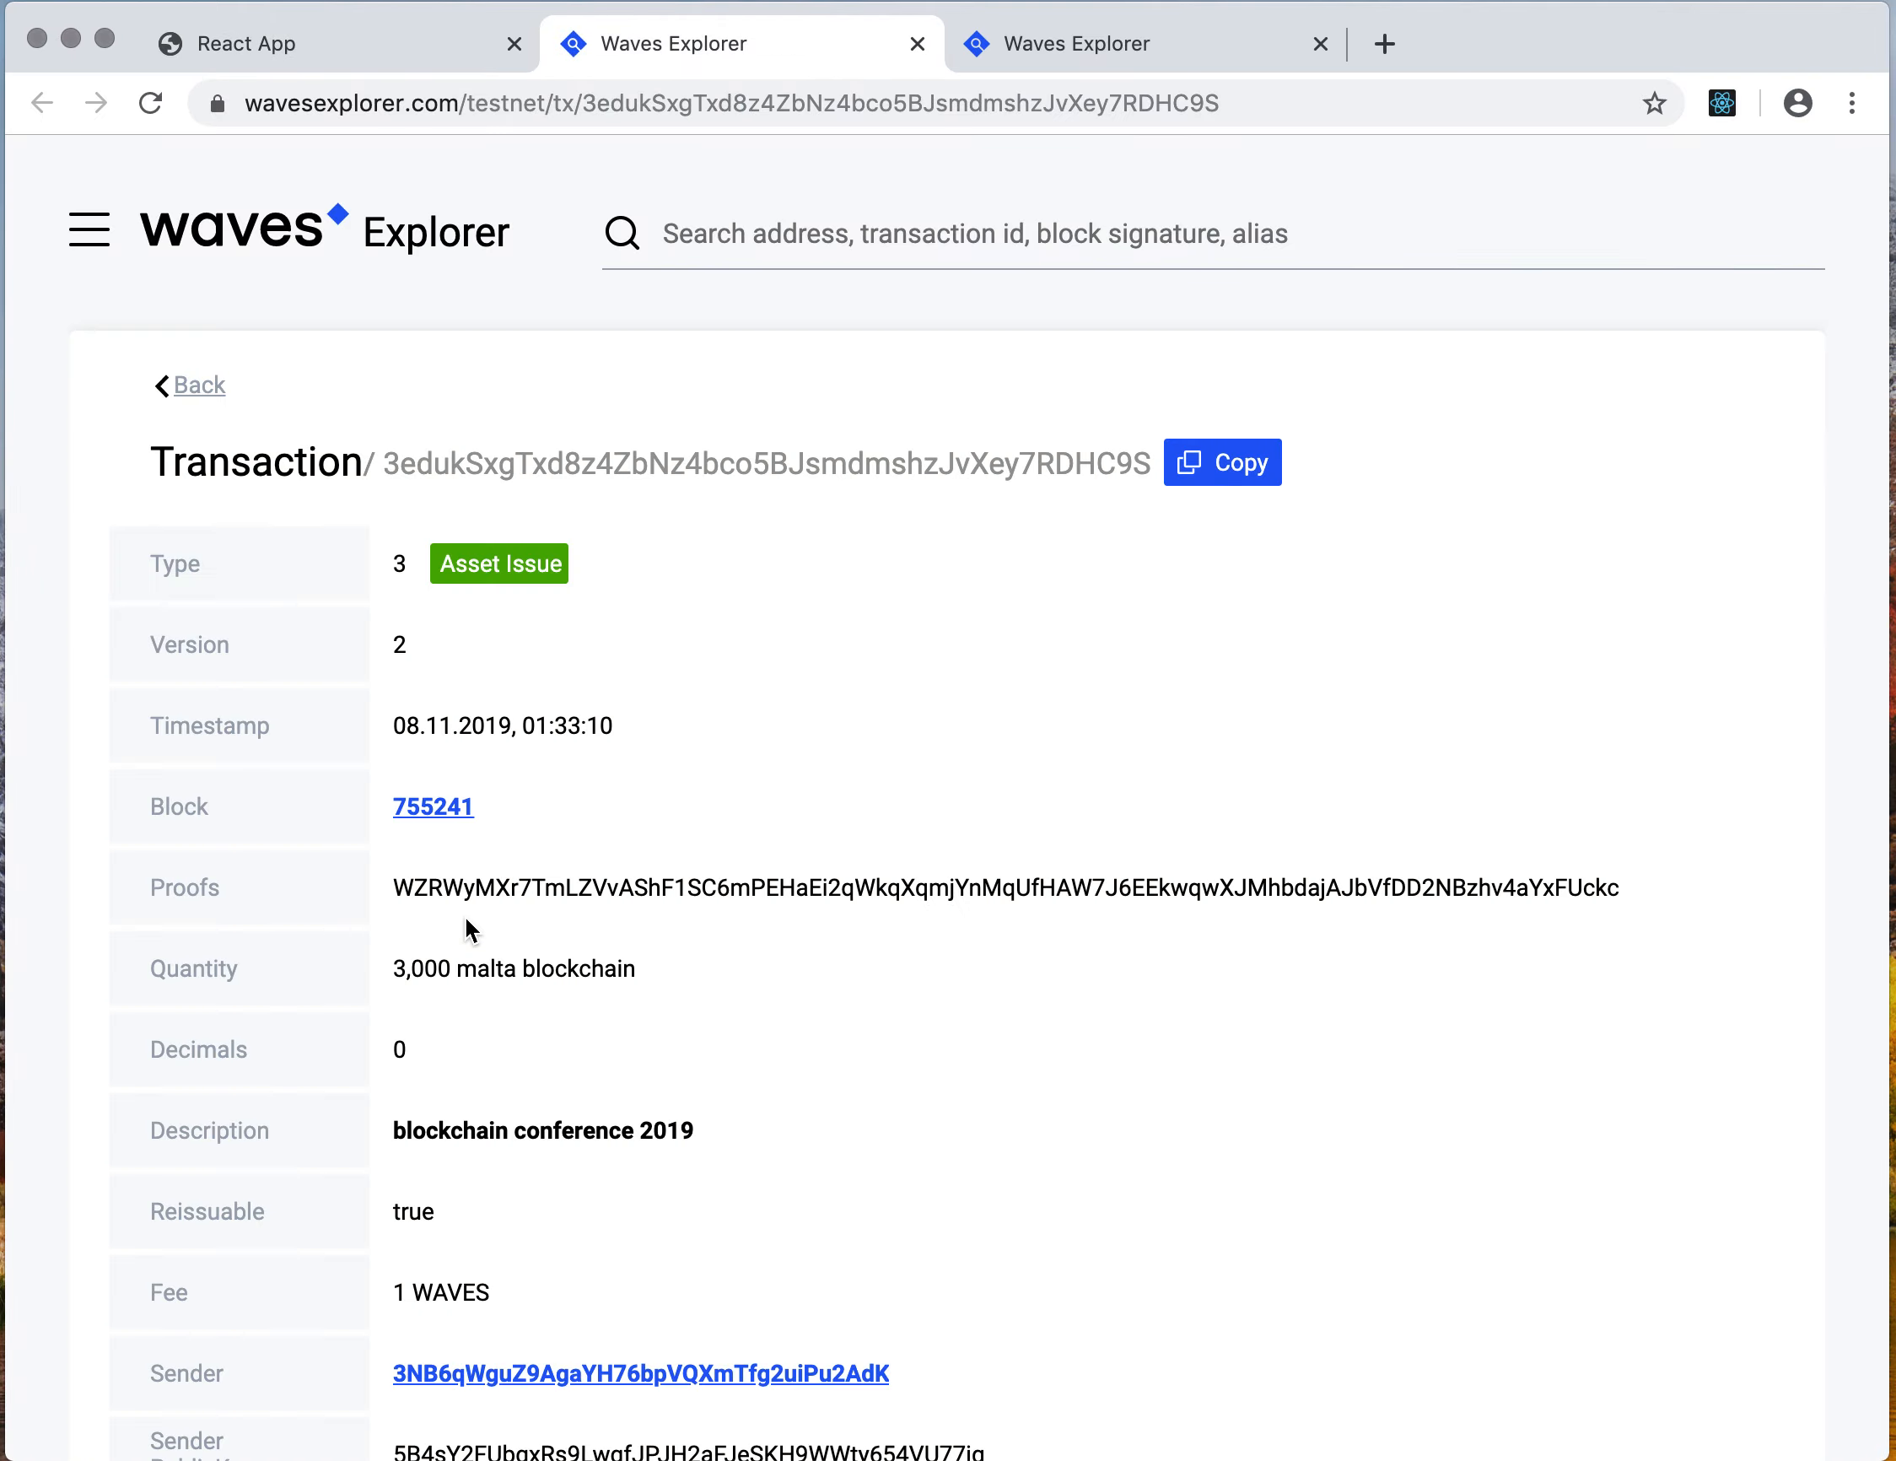
scroll(718, 944, down, 3)
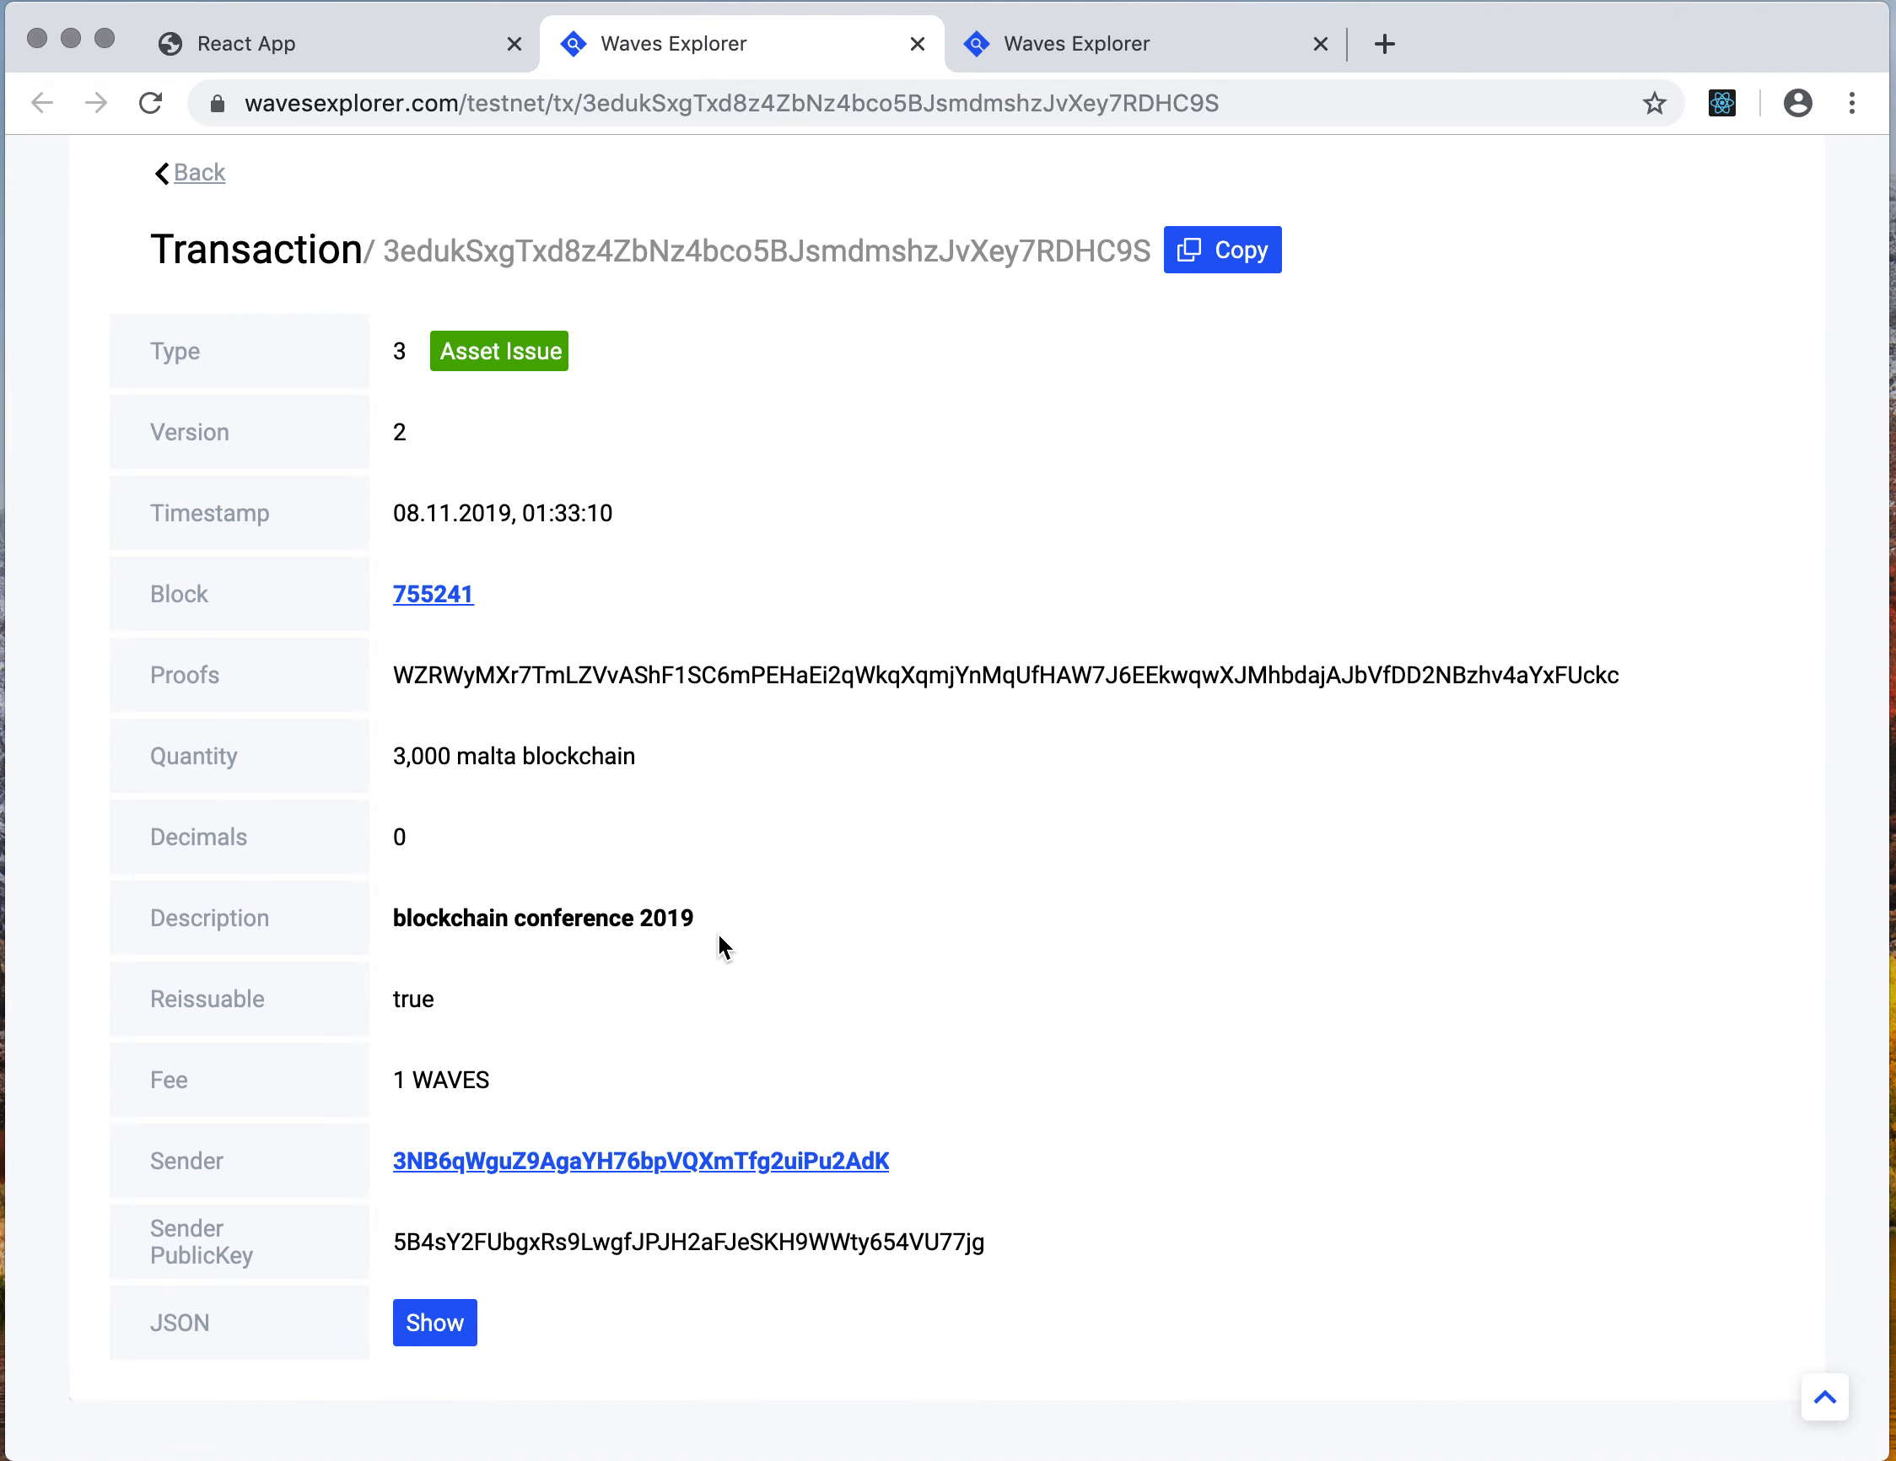
click(387, 55)
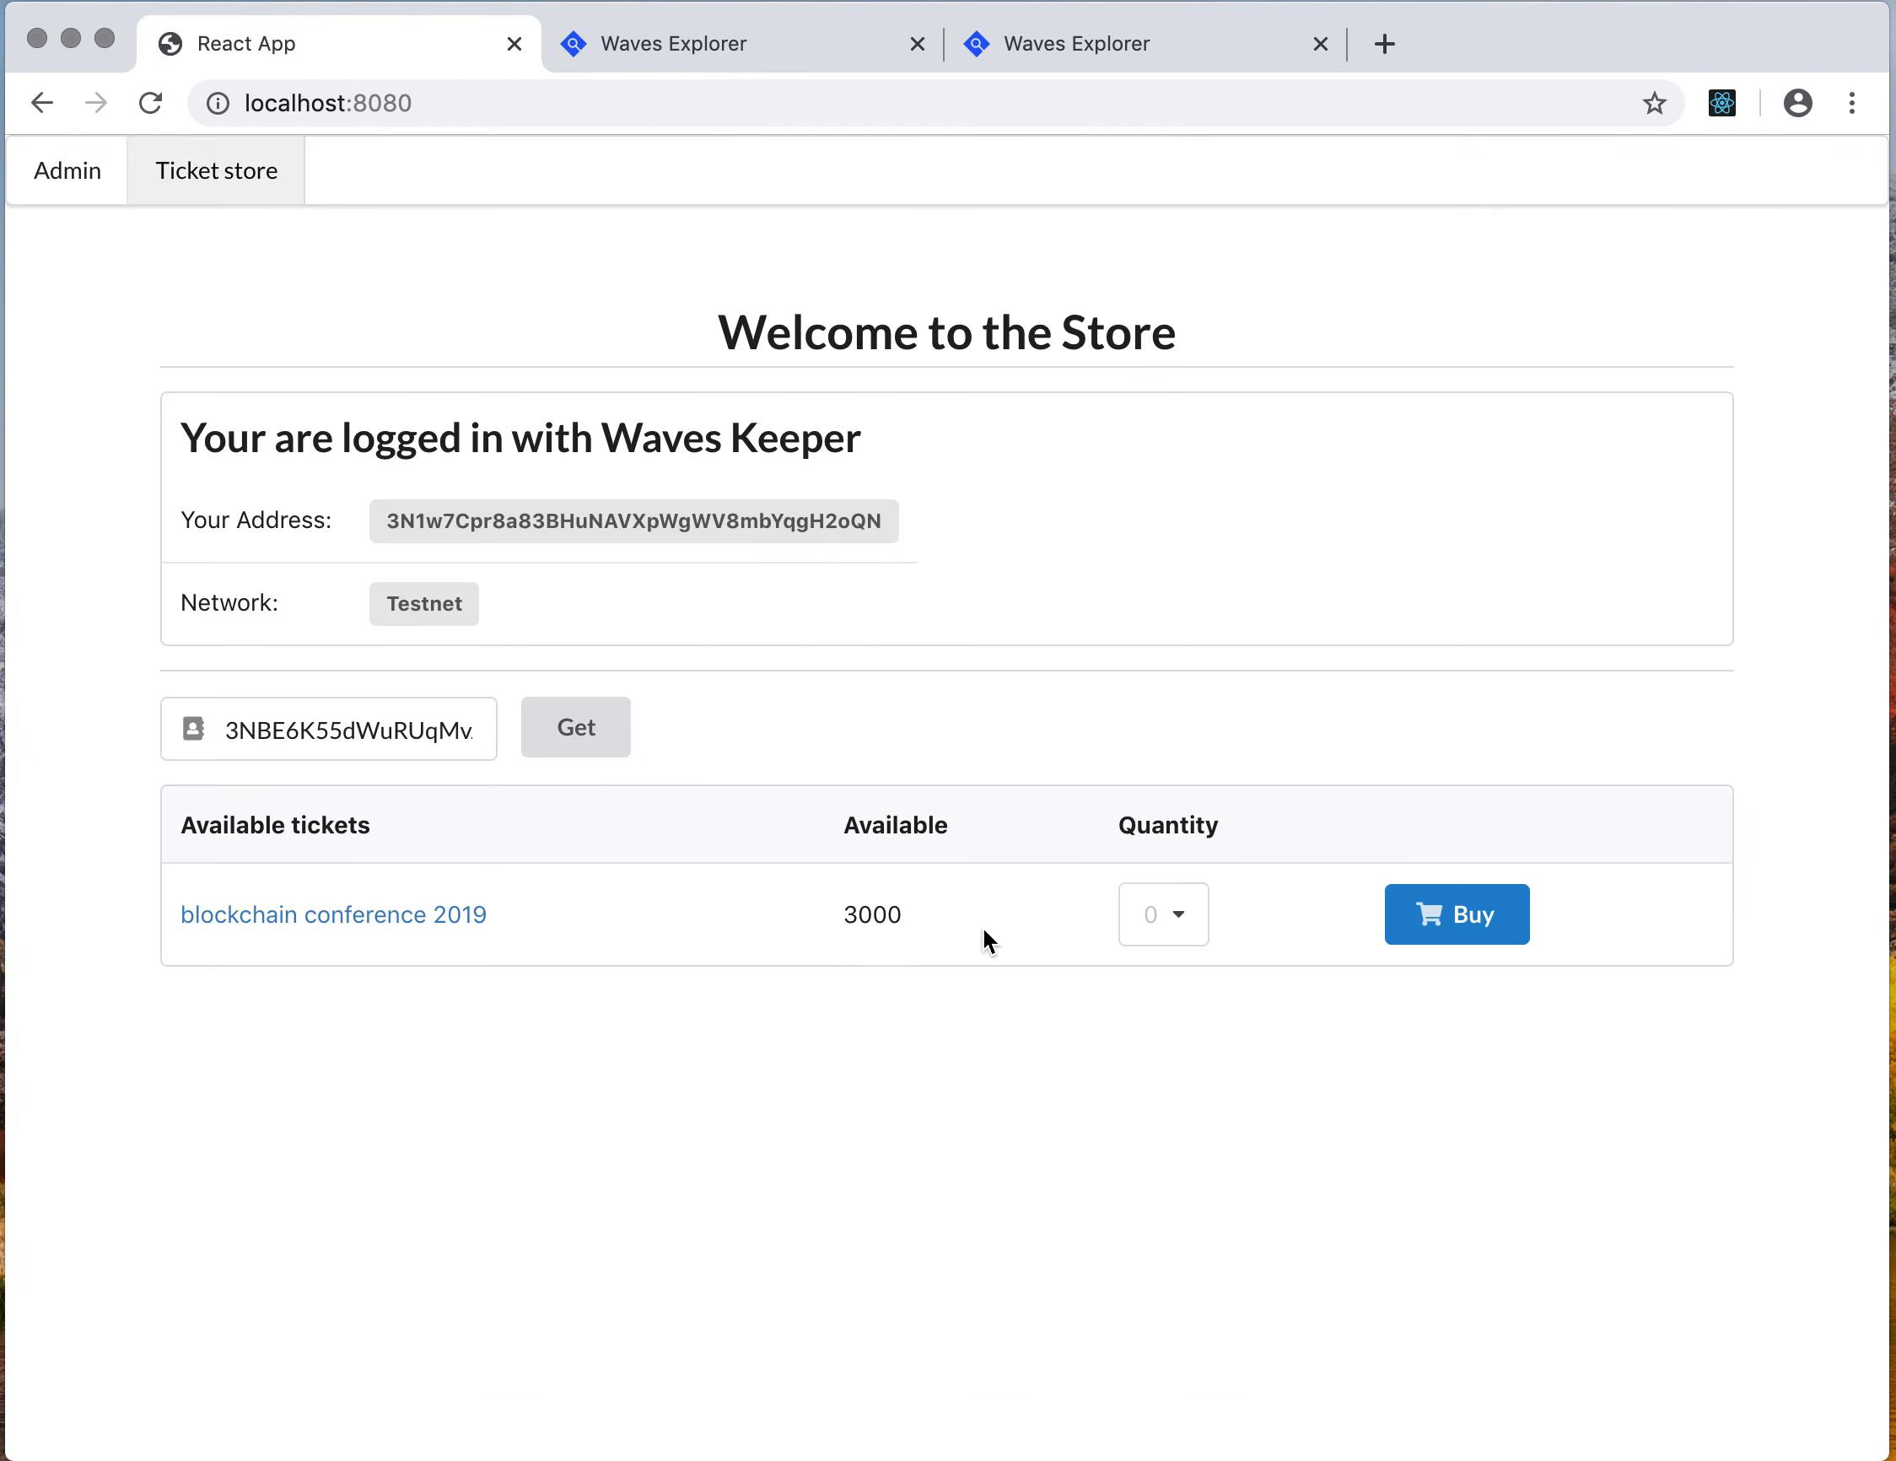
Buy one blockchain conference 2019 ticket, approving the buyTicket script invocation in Keeper and closing the confirmation
click(1155, 932)
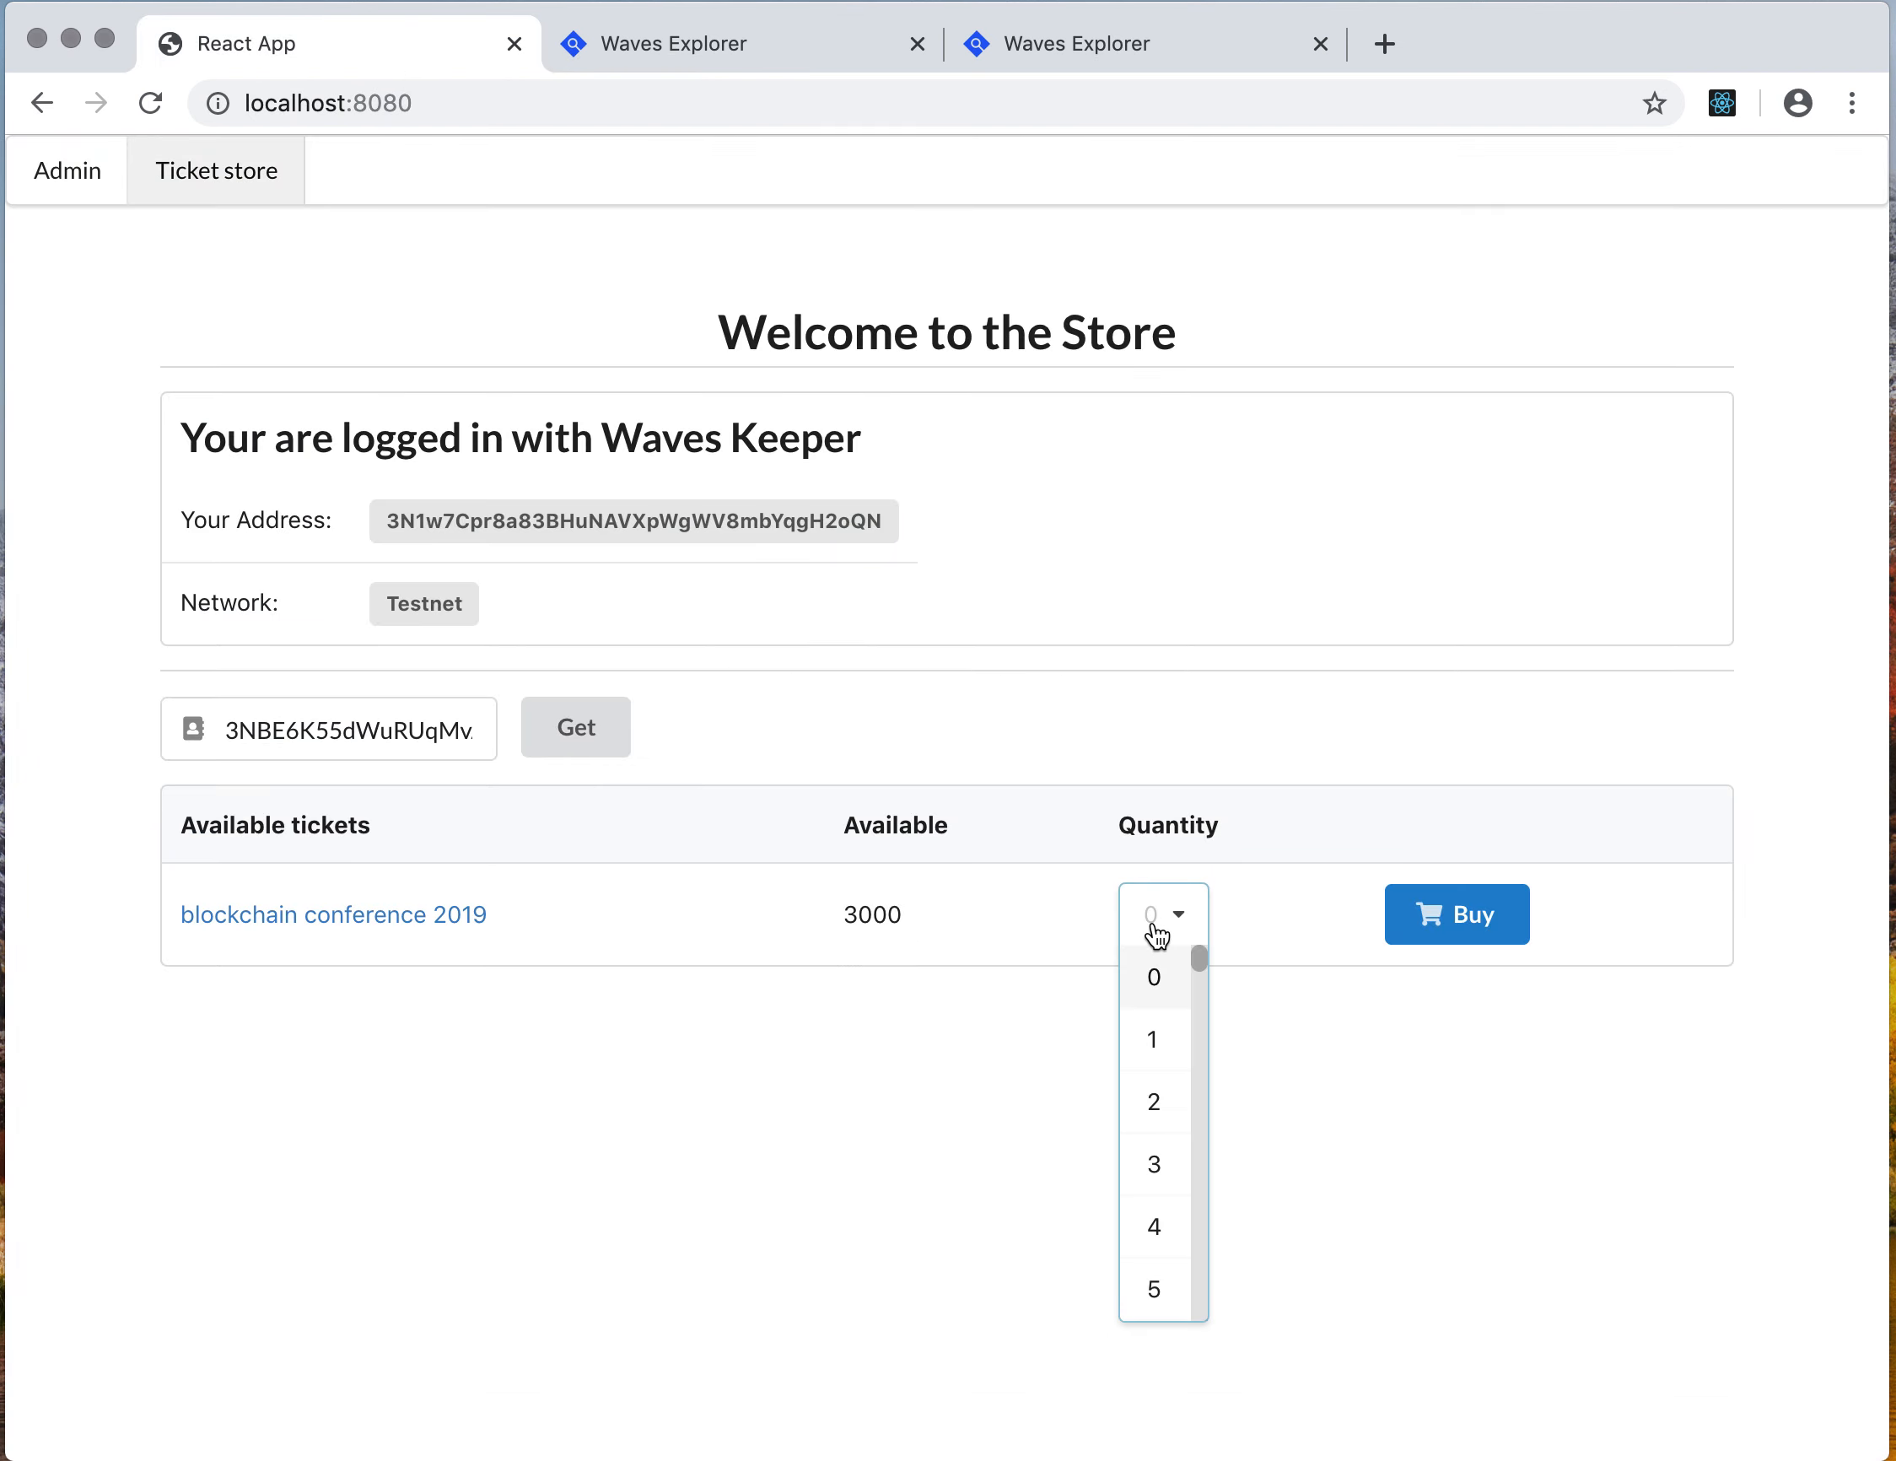
click(1161, 1041)
click(1437, 923)
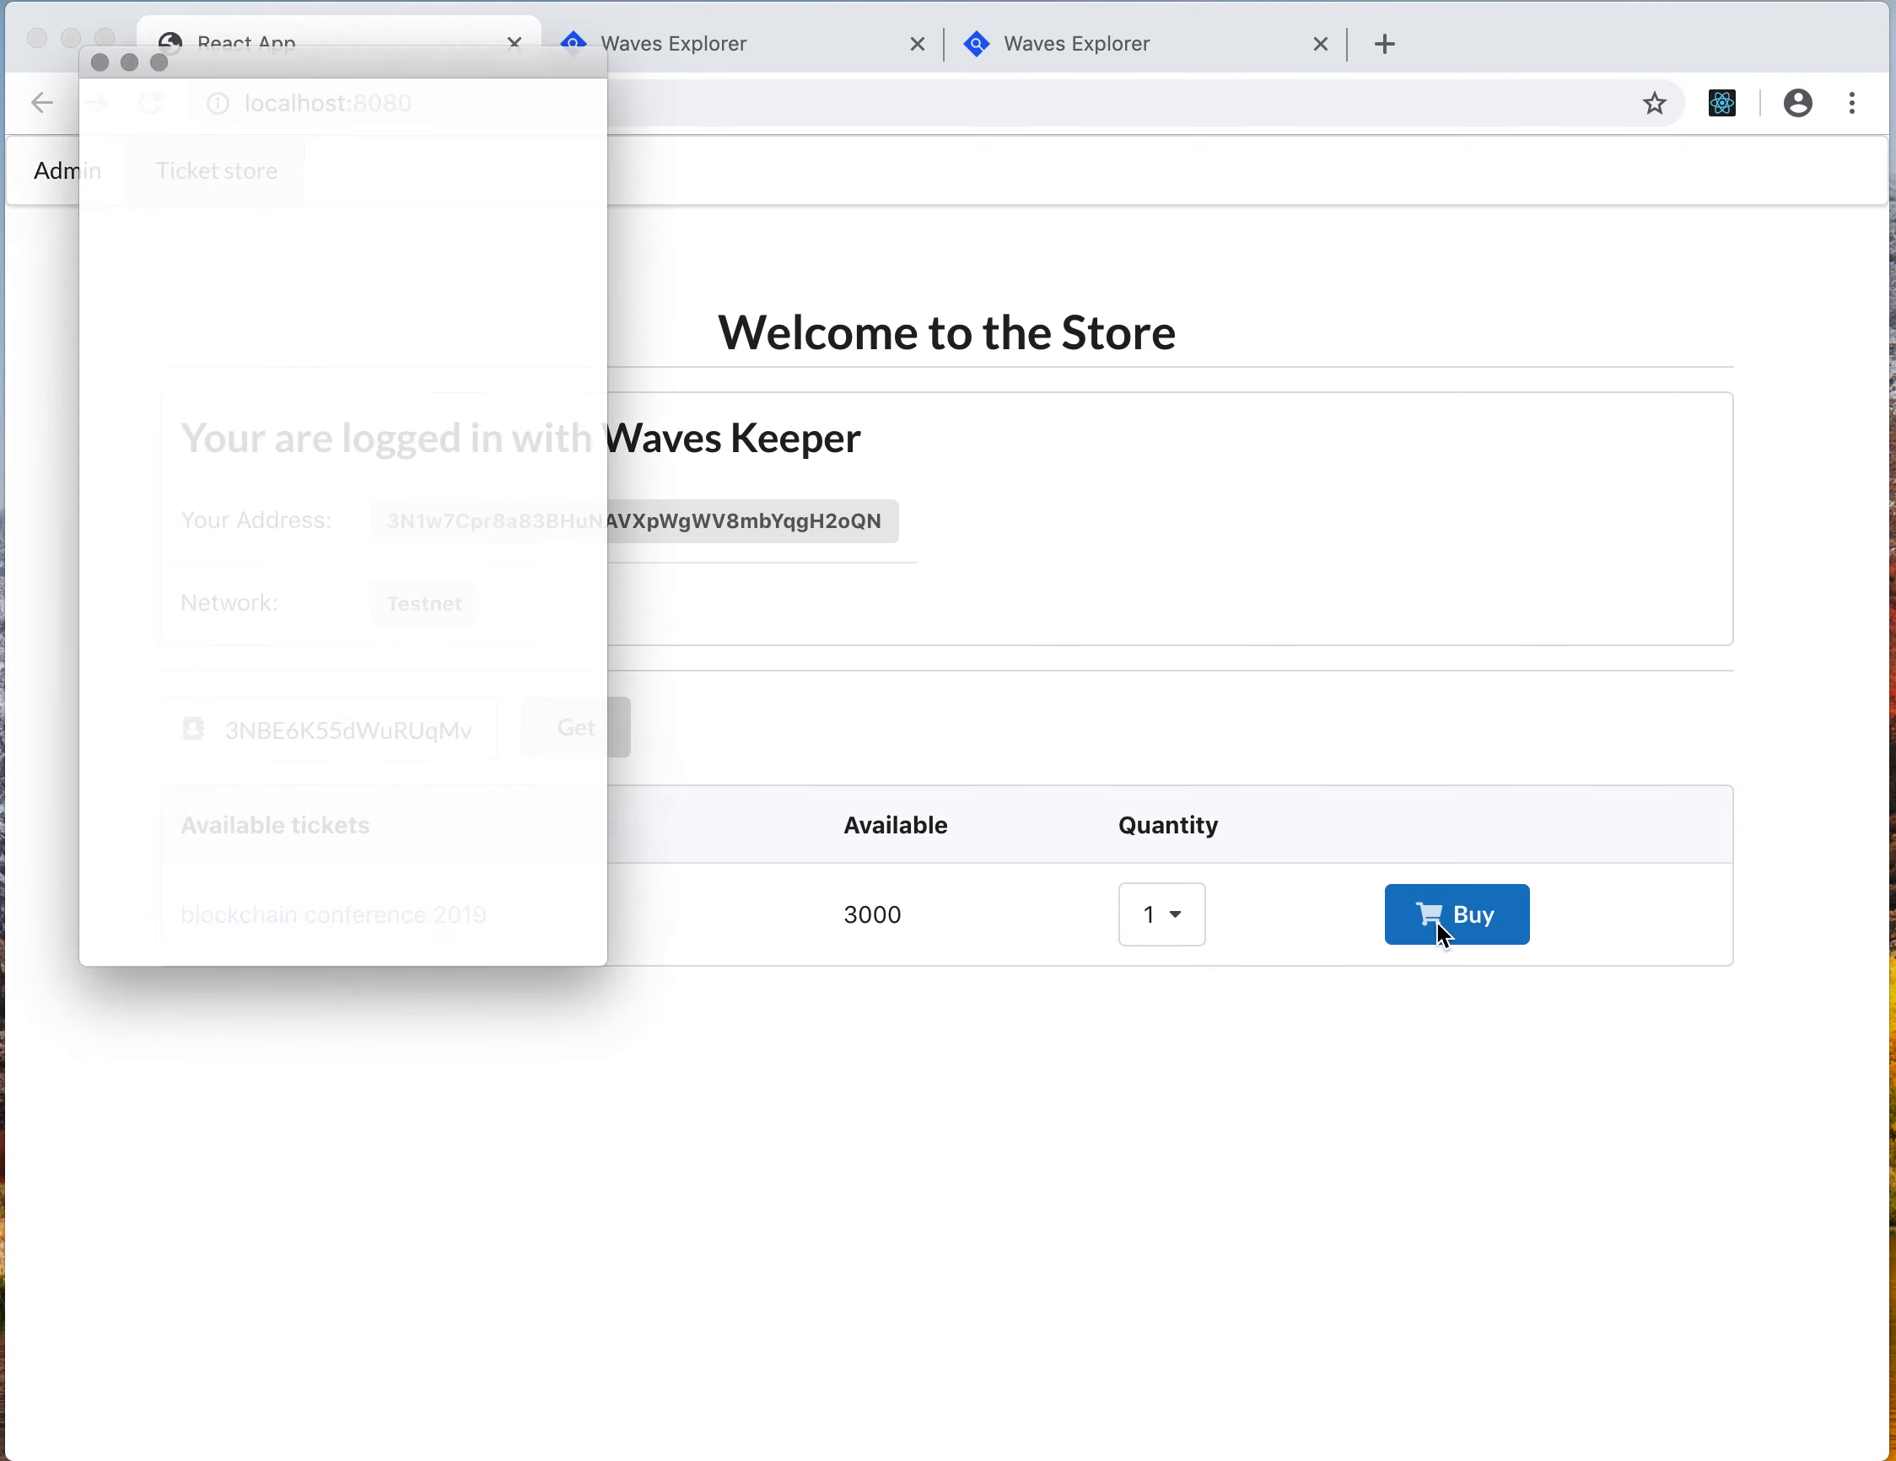
drag(487, 13, 965, 118)
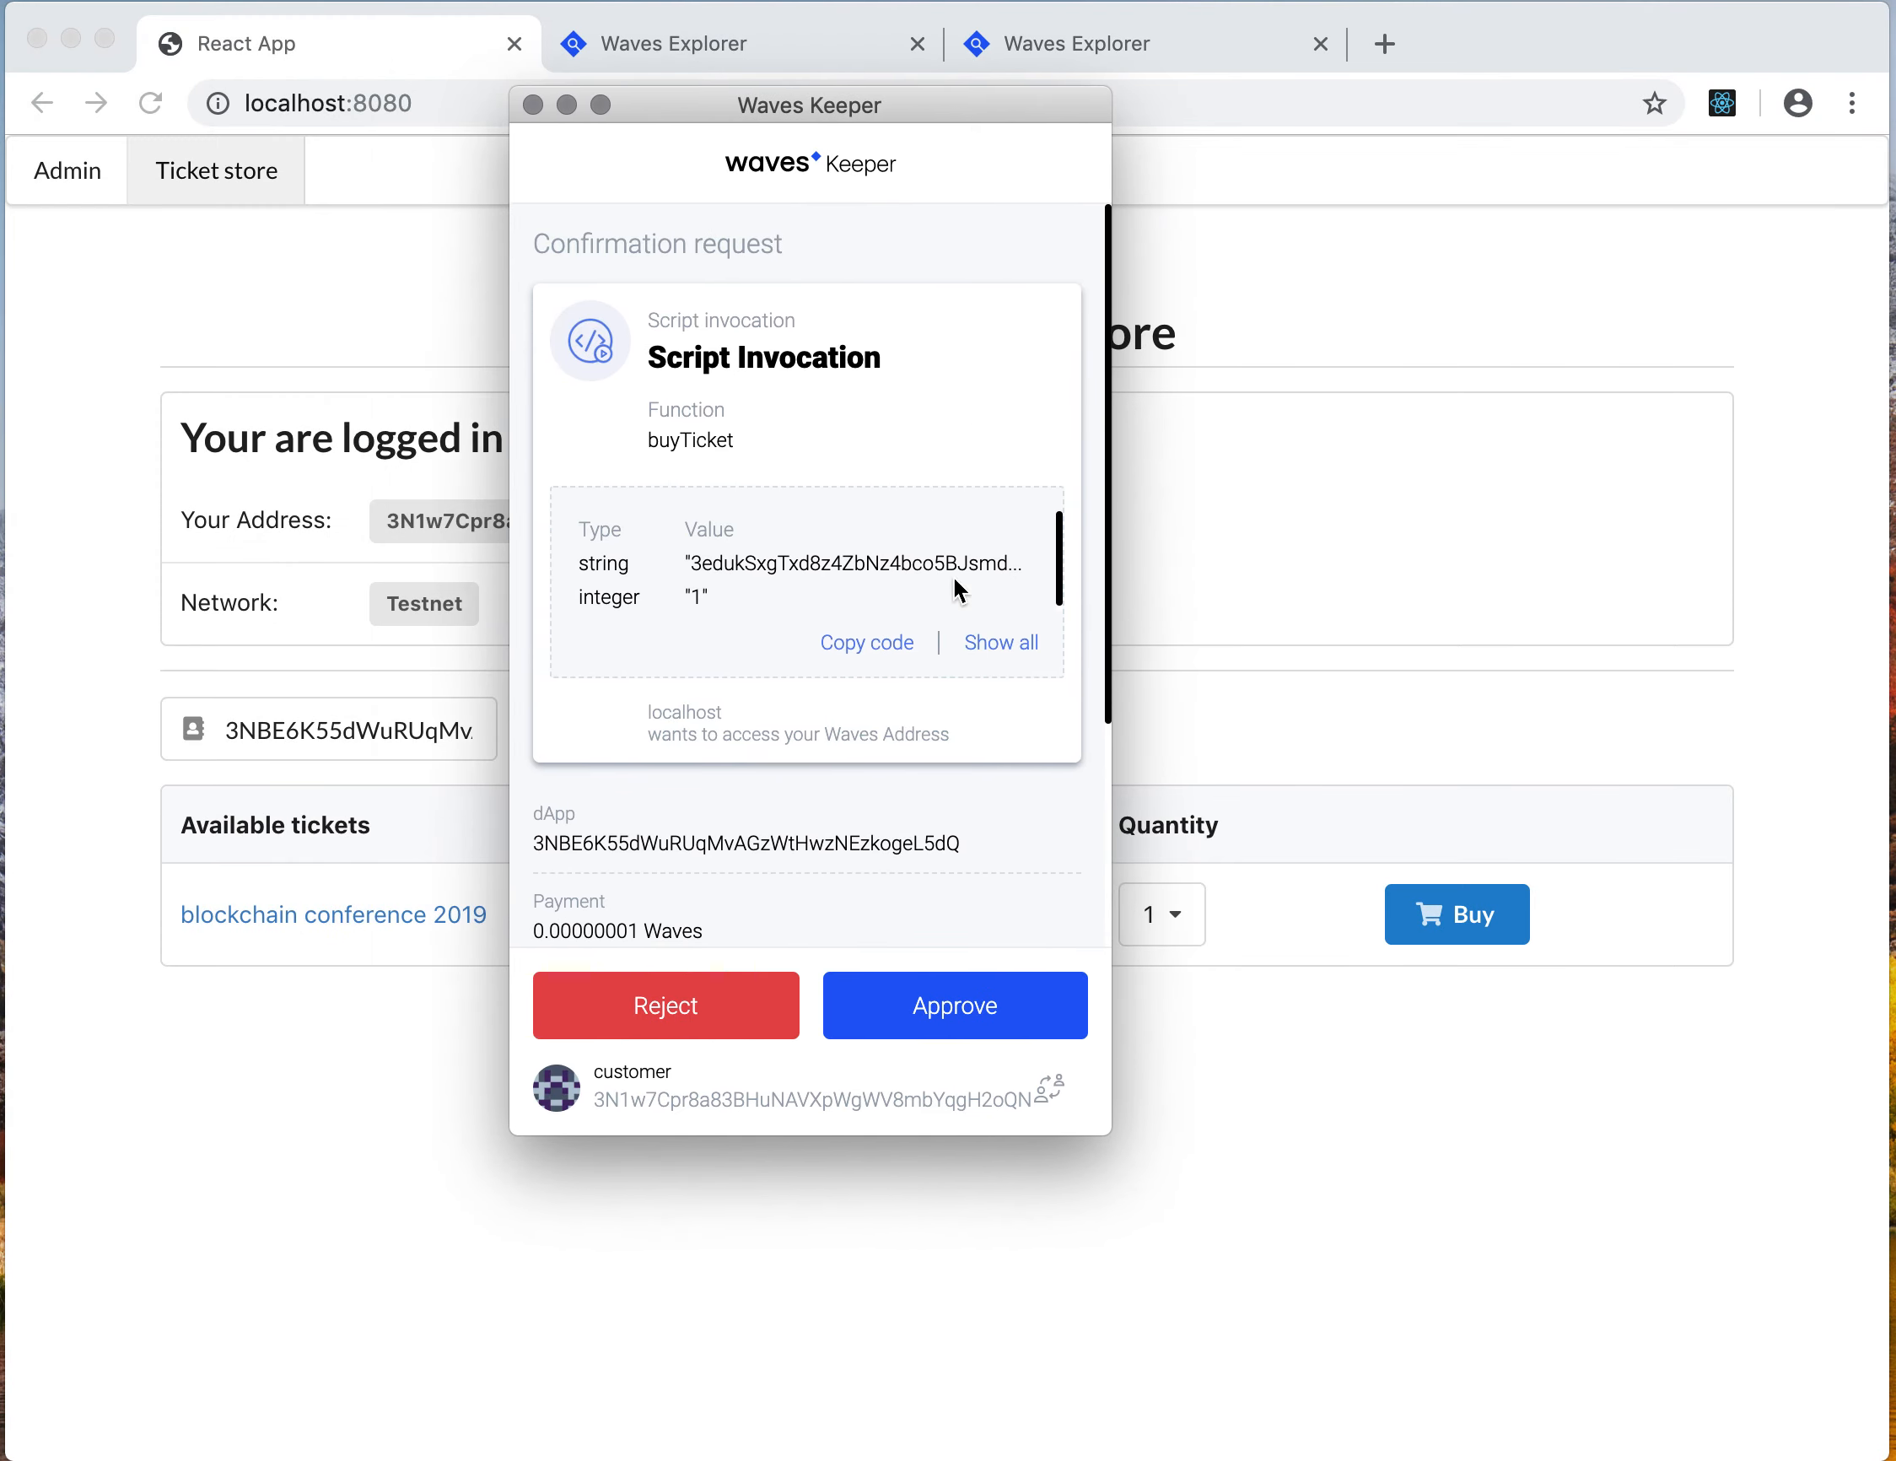
click(986, 1014)
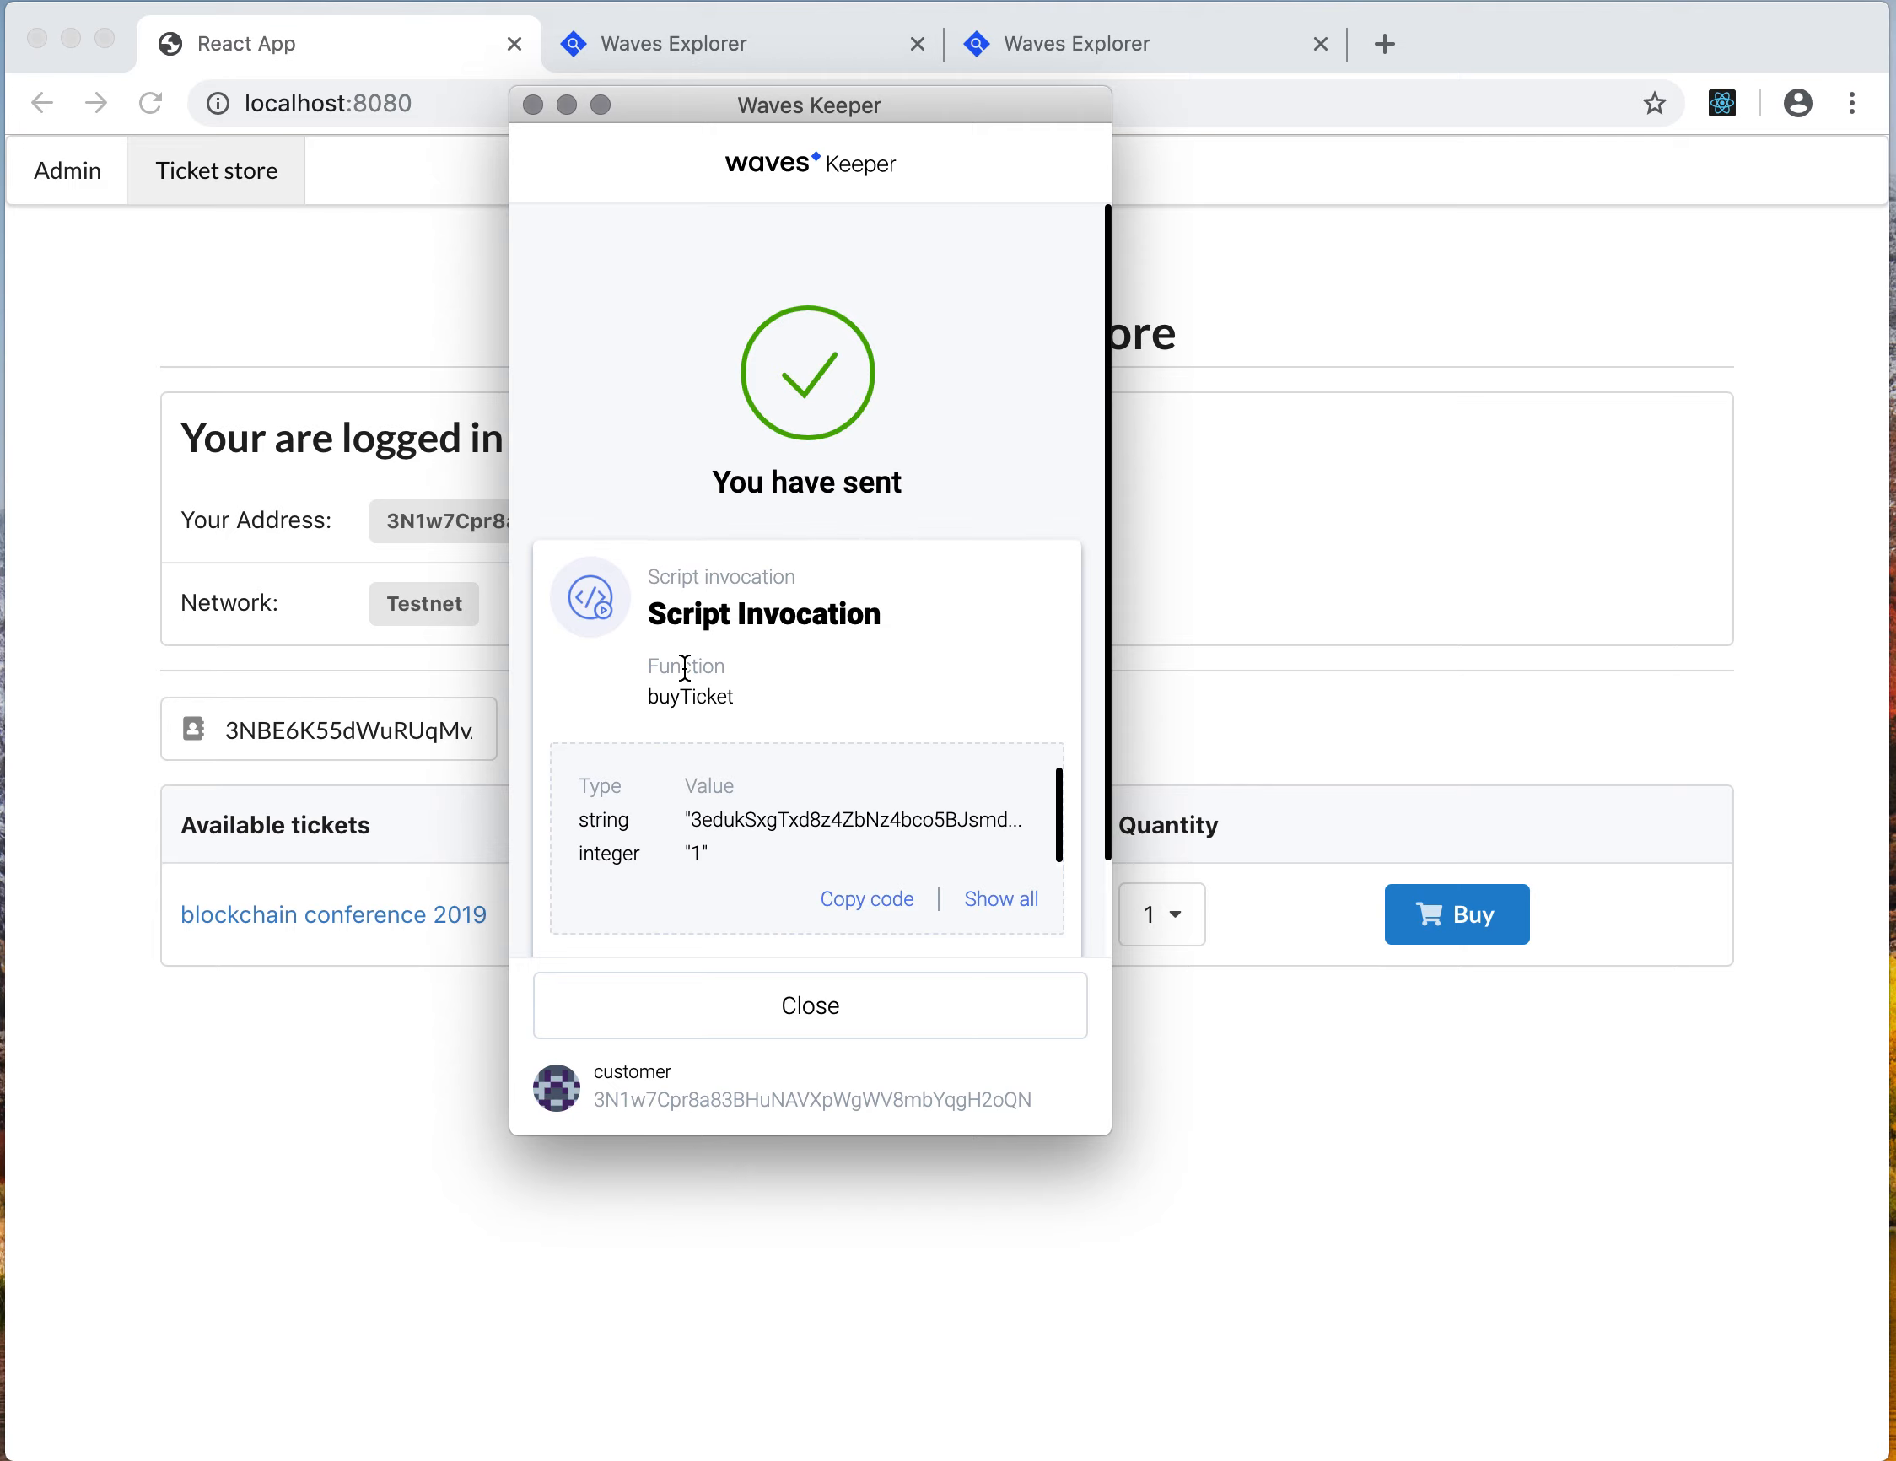
click(742, 1002)
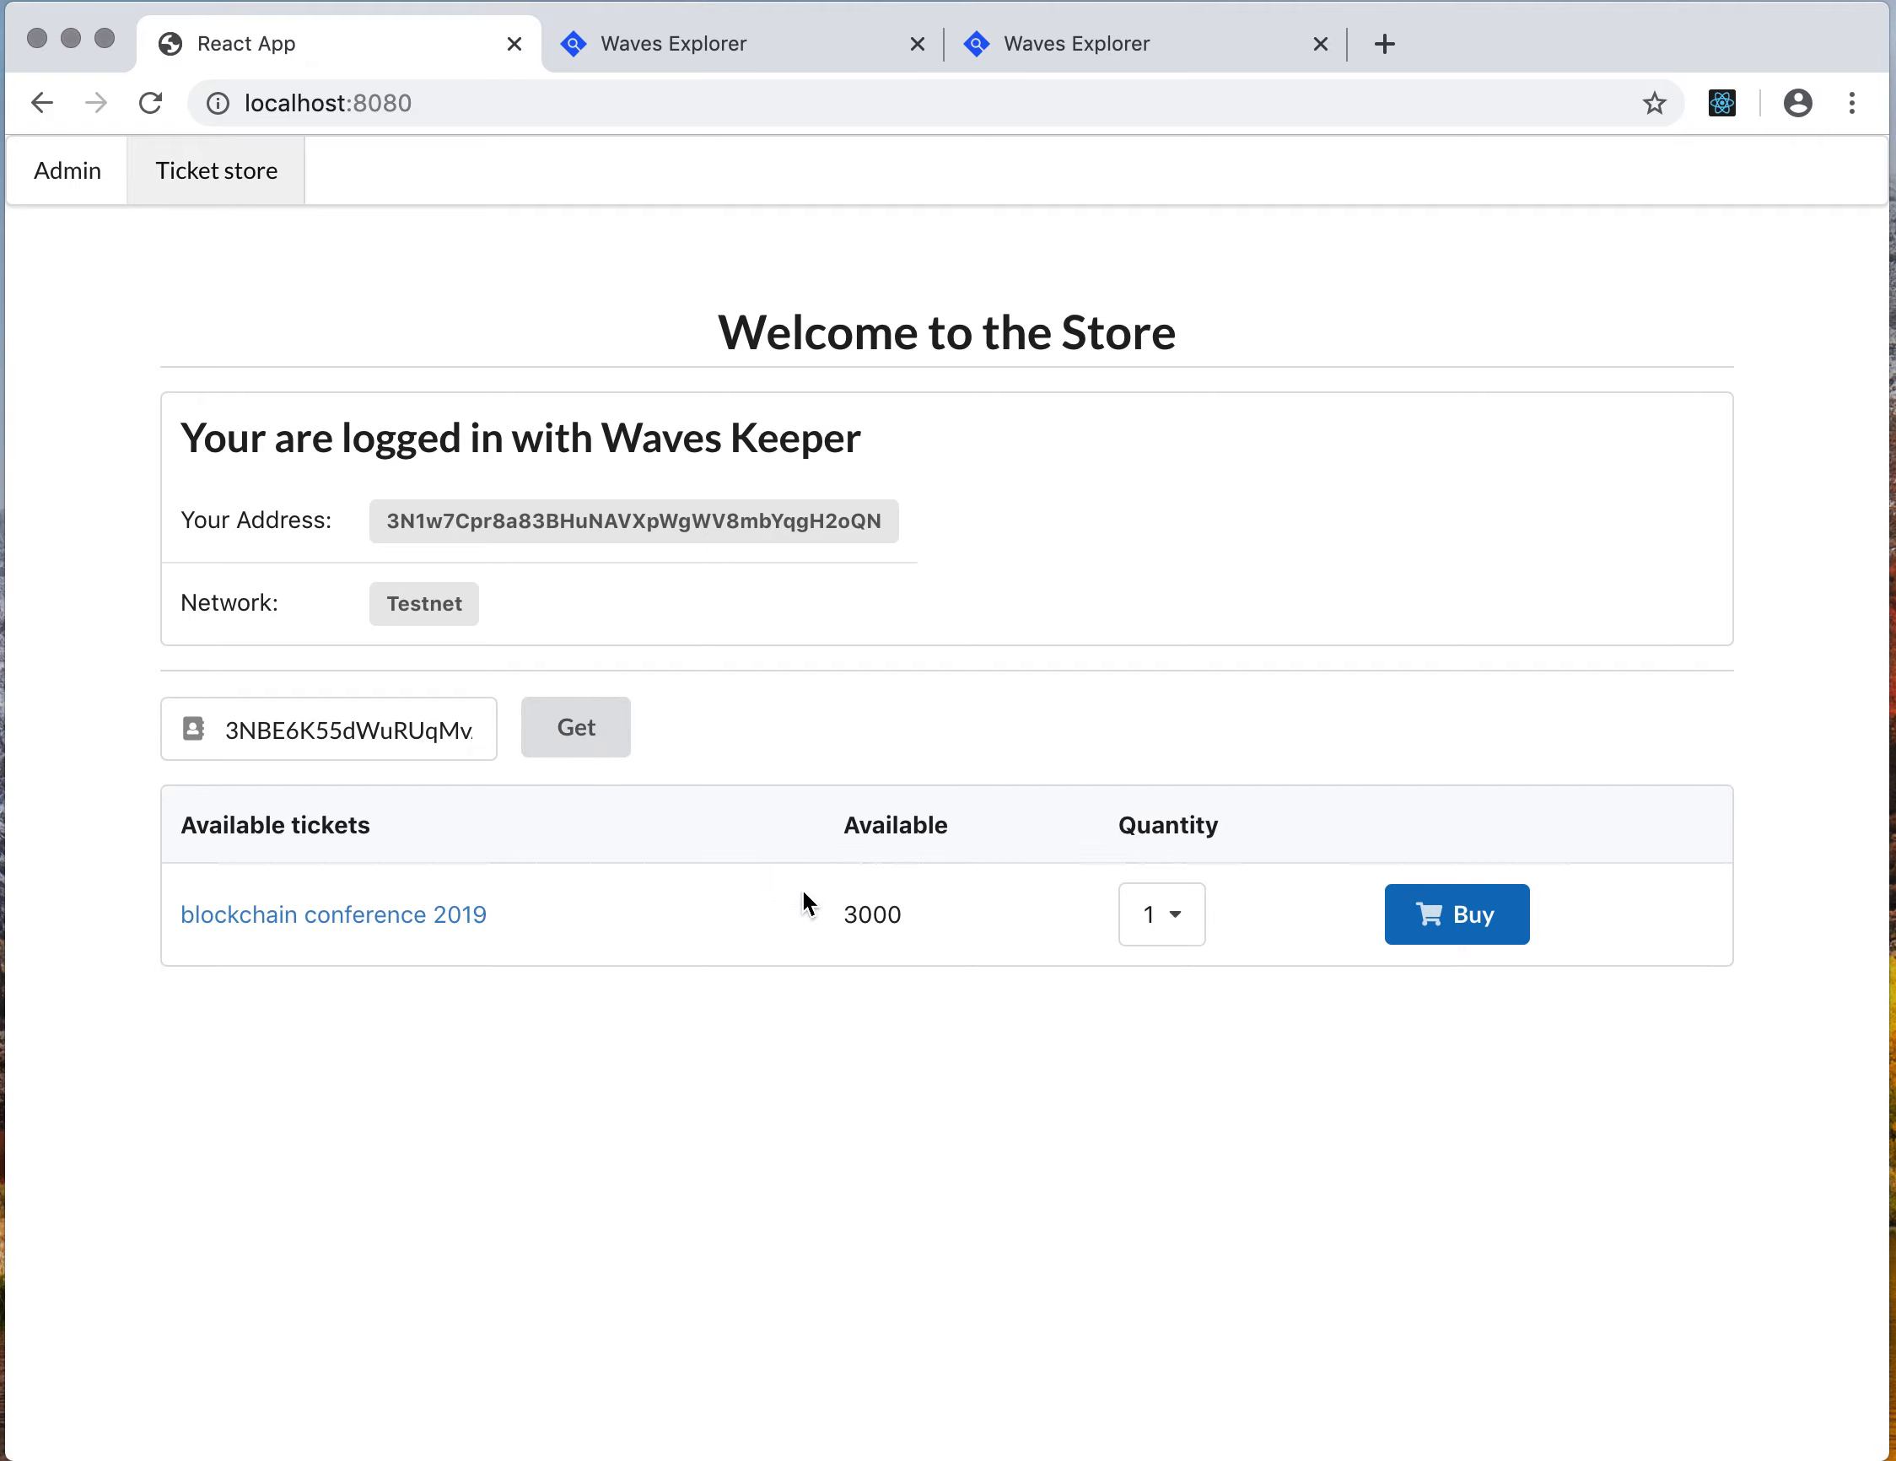
Reload the ticket list, then replace the contract address with the customer's address and load its tickets
click(575, 749)
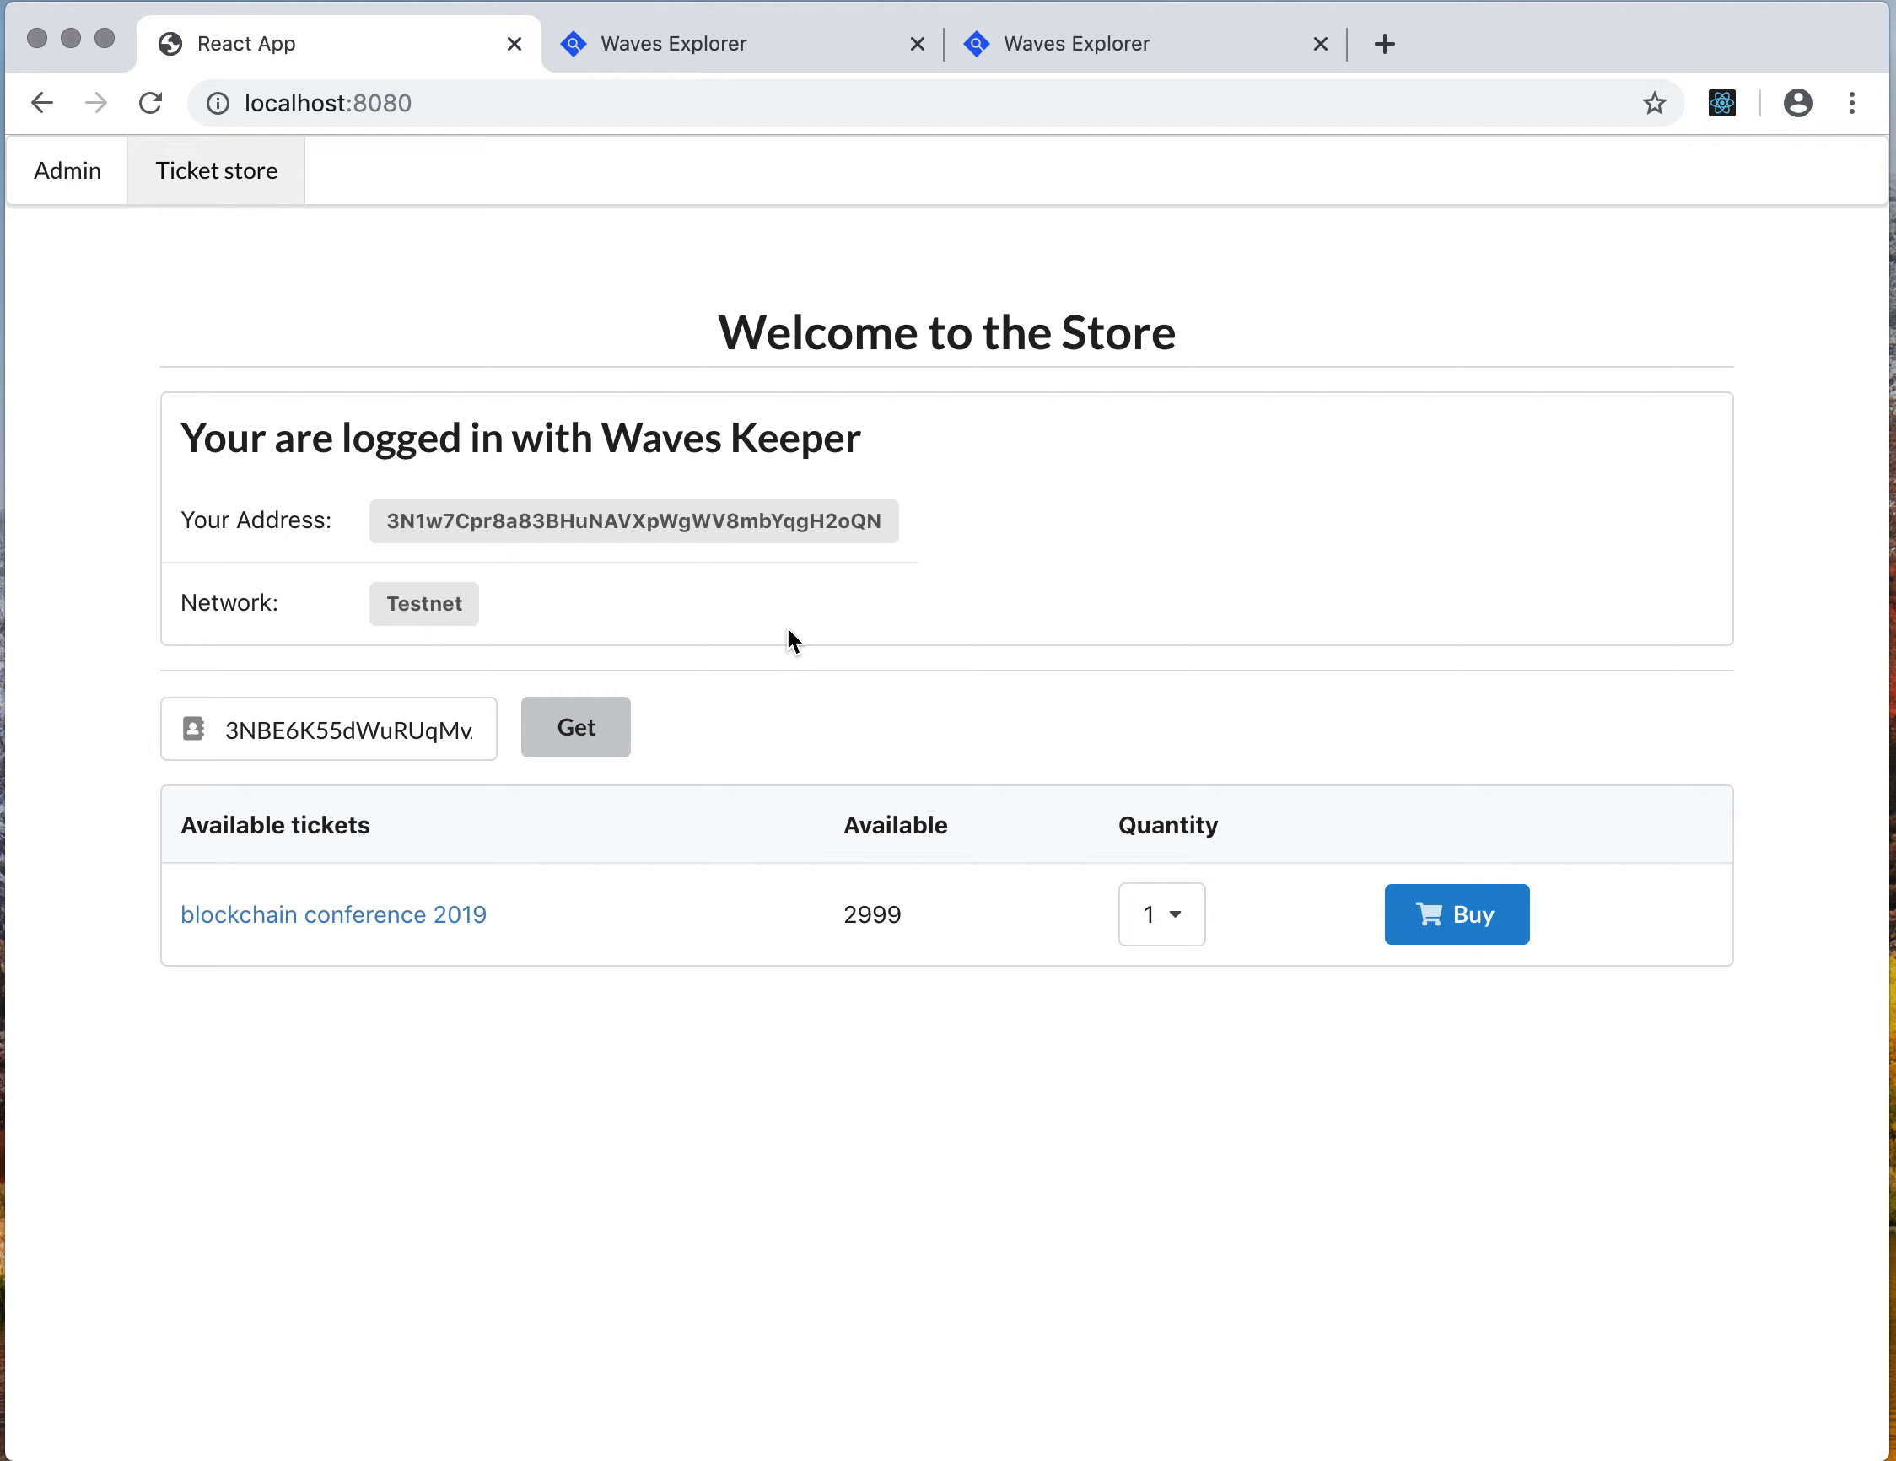
click(377, 731)
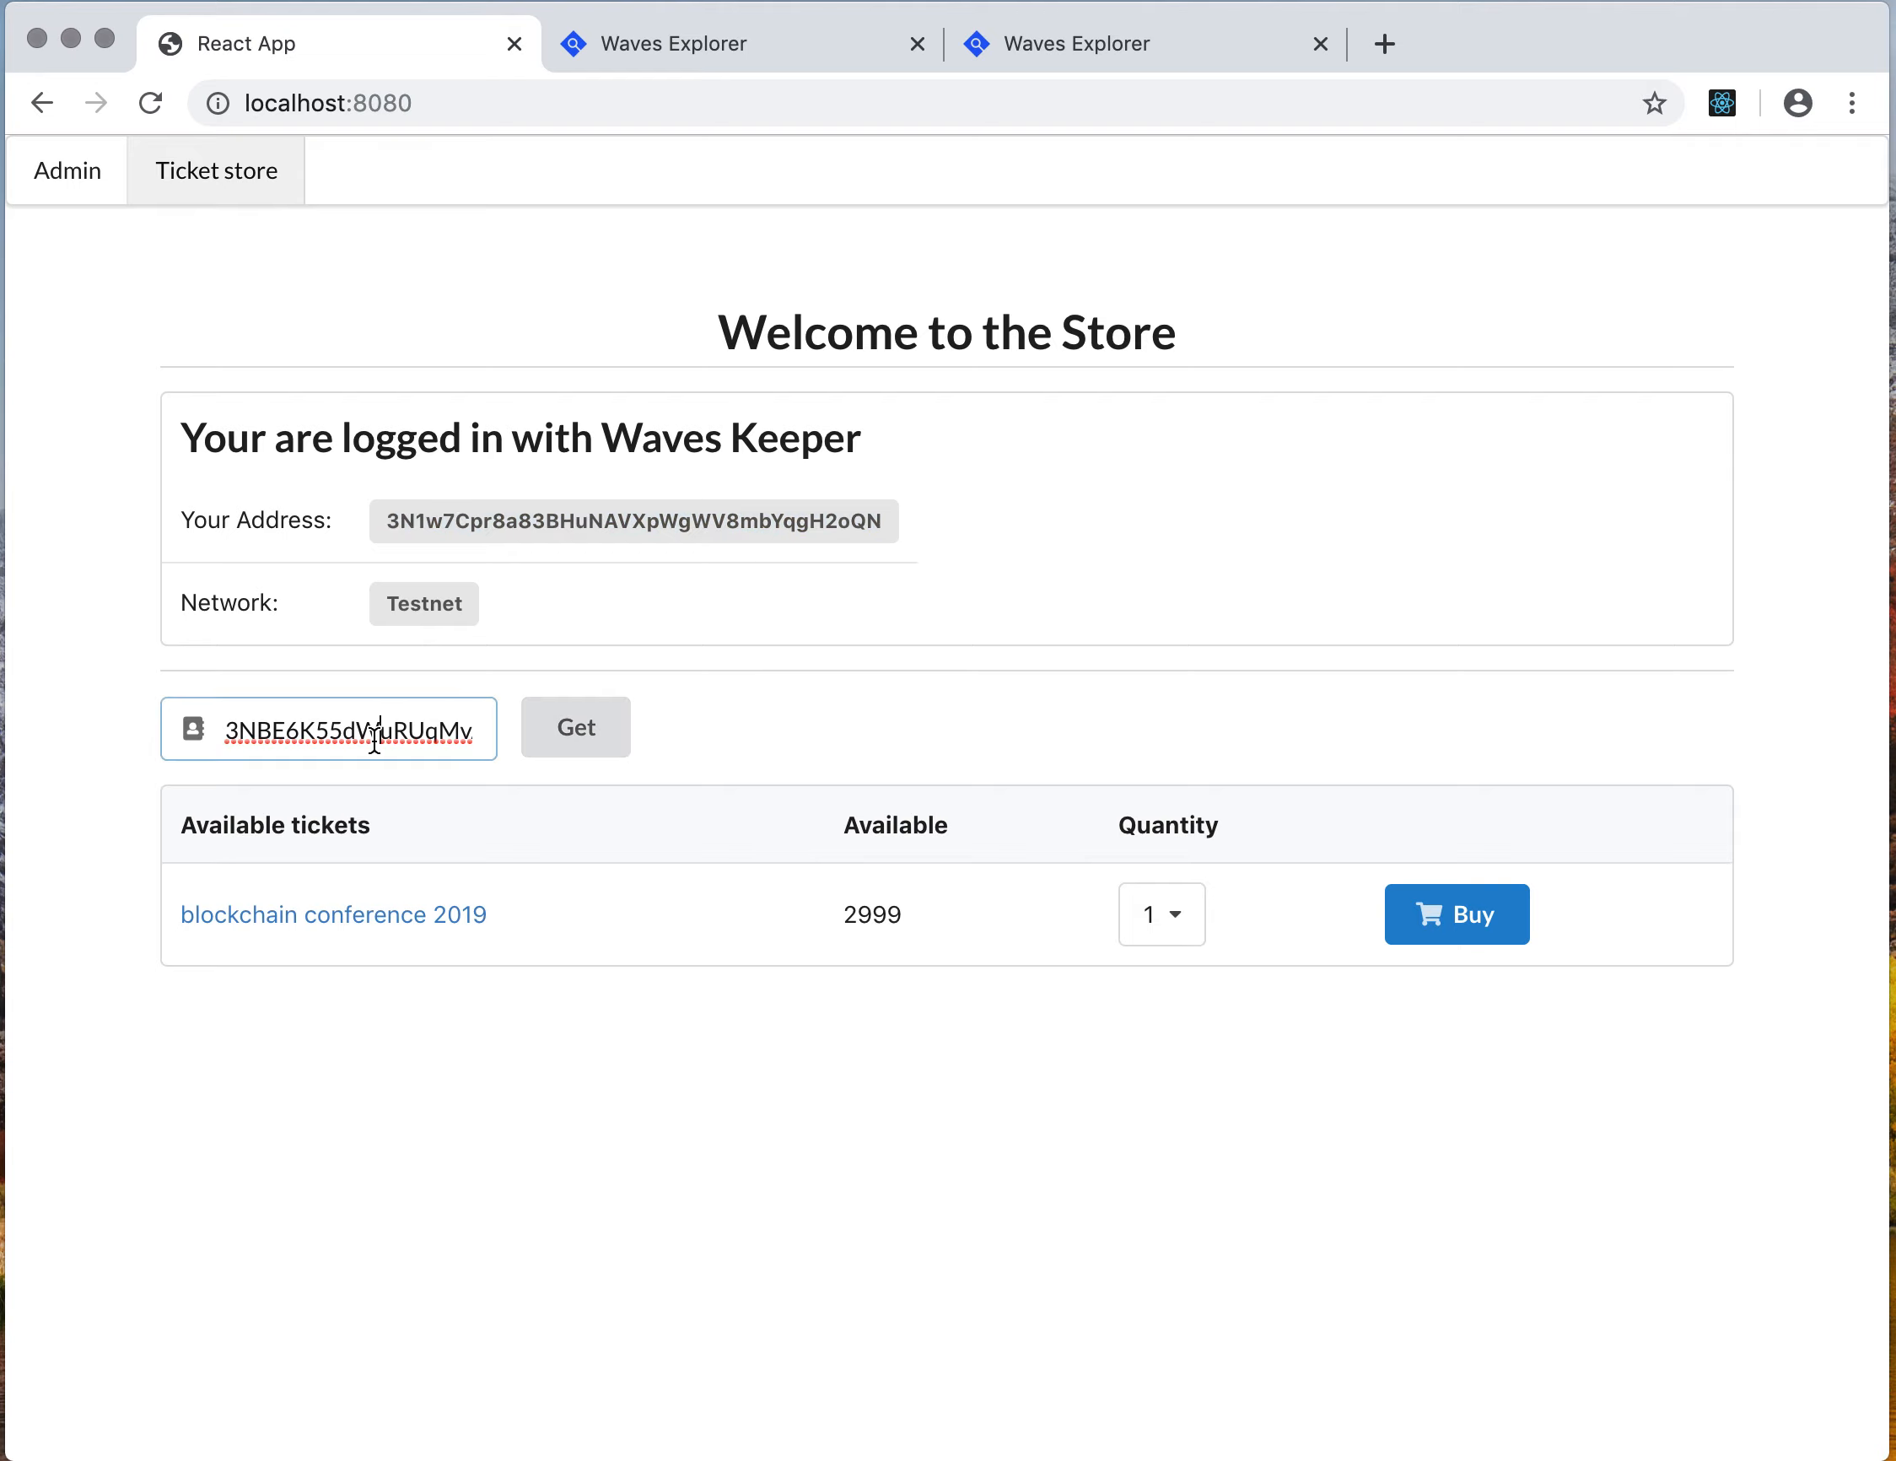
double_click(374, 735)
key(super+v)
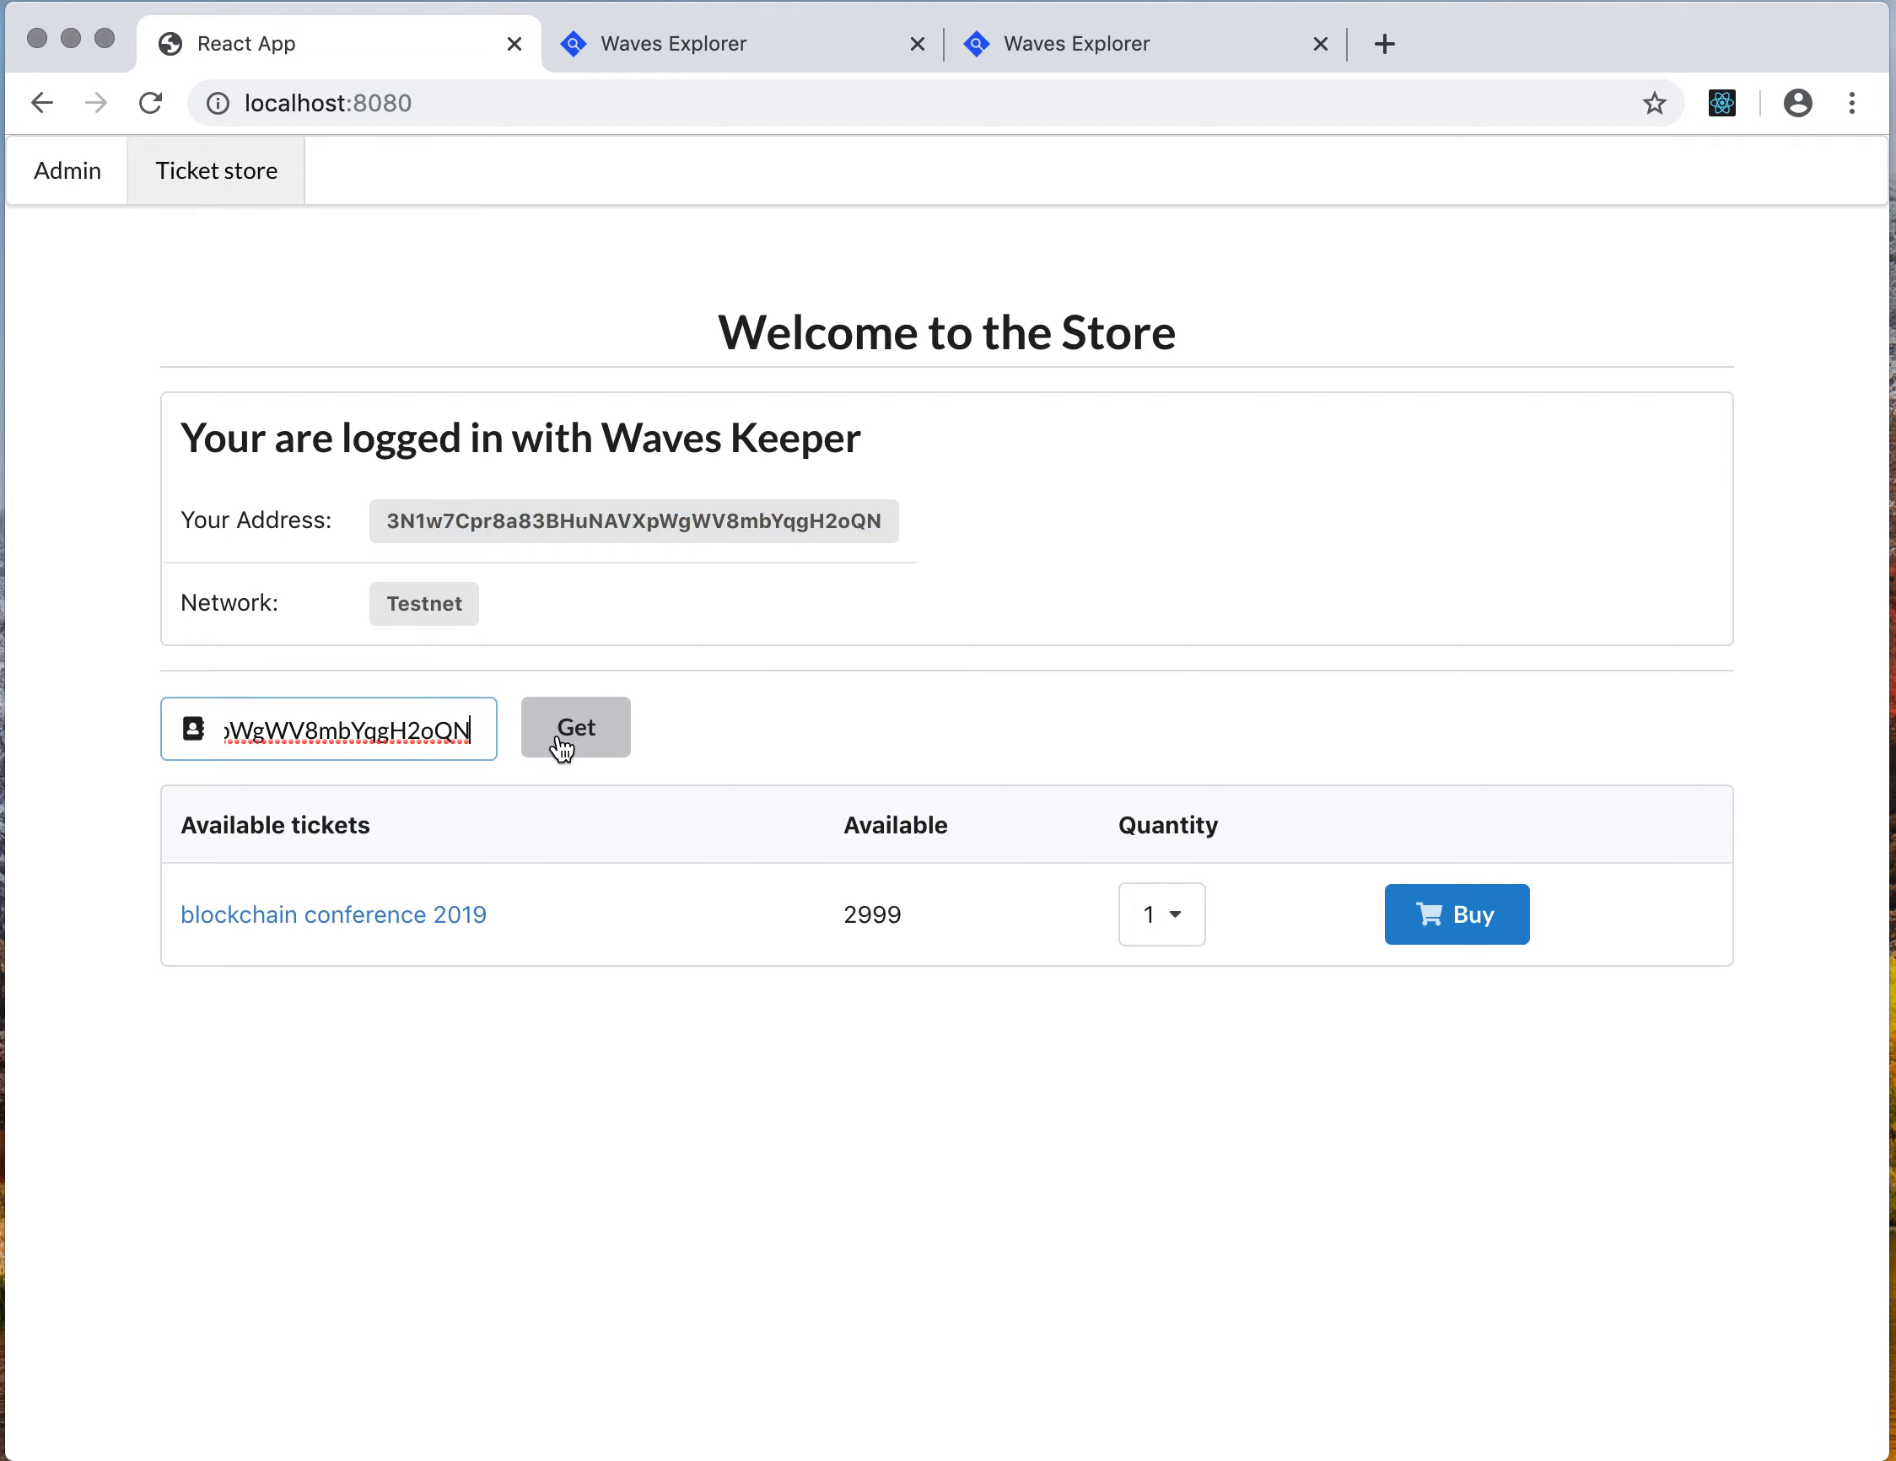
click(561, 746)
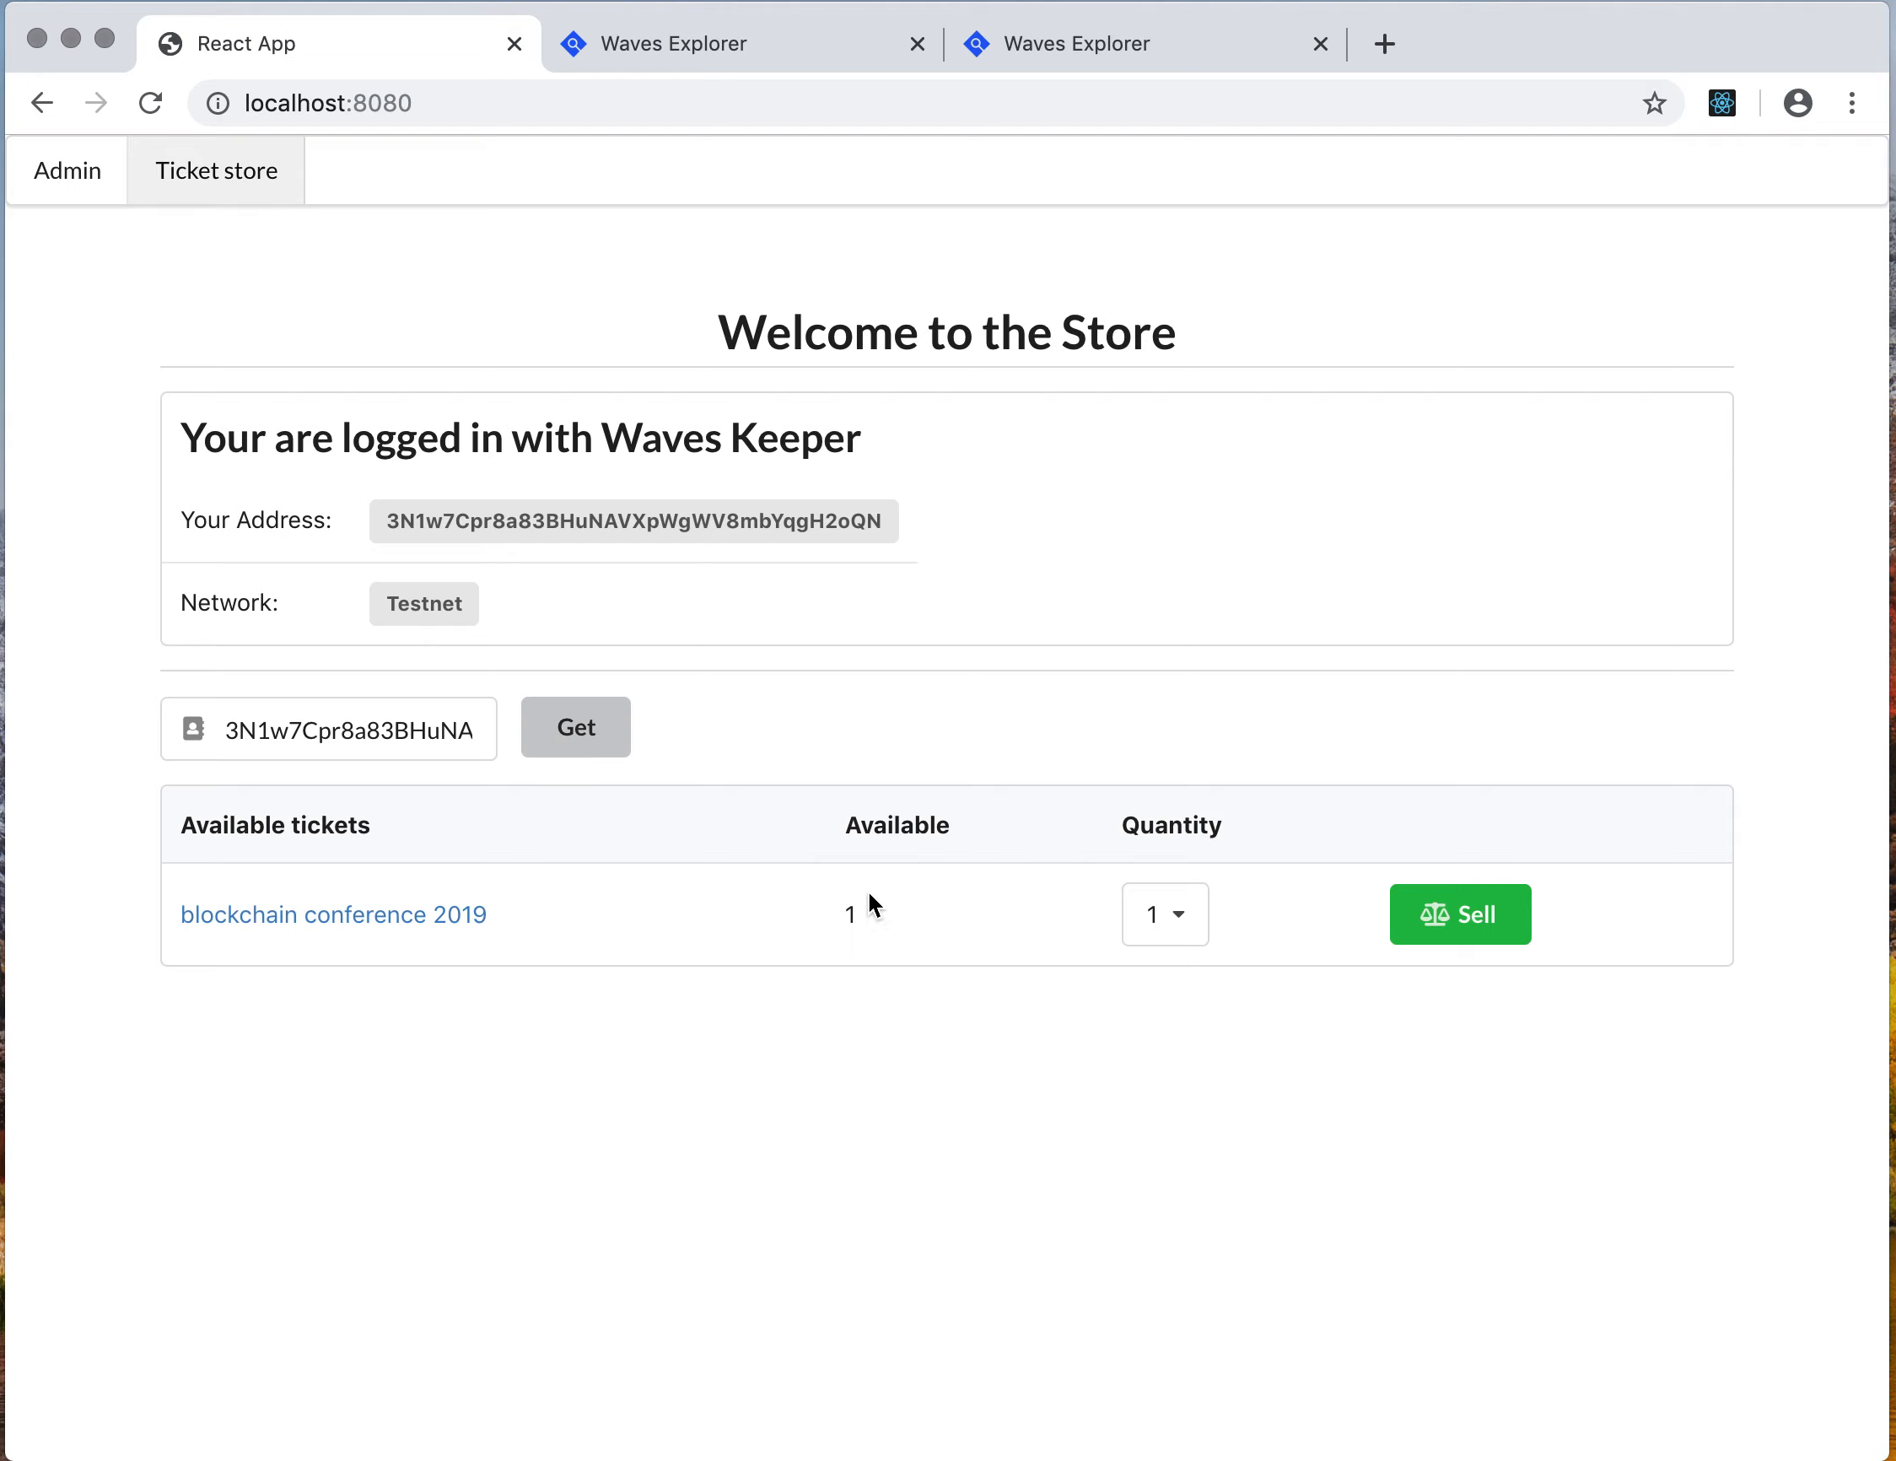
Start selling the ticket, continue with the web version of Waves DEX, and sign in with the account password
click(1484, 922)
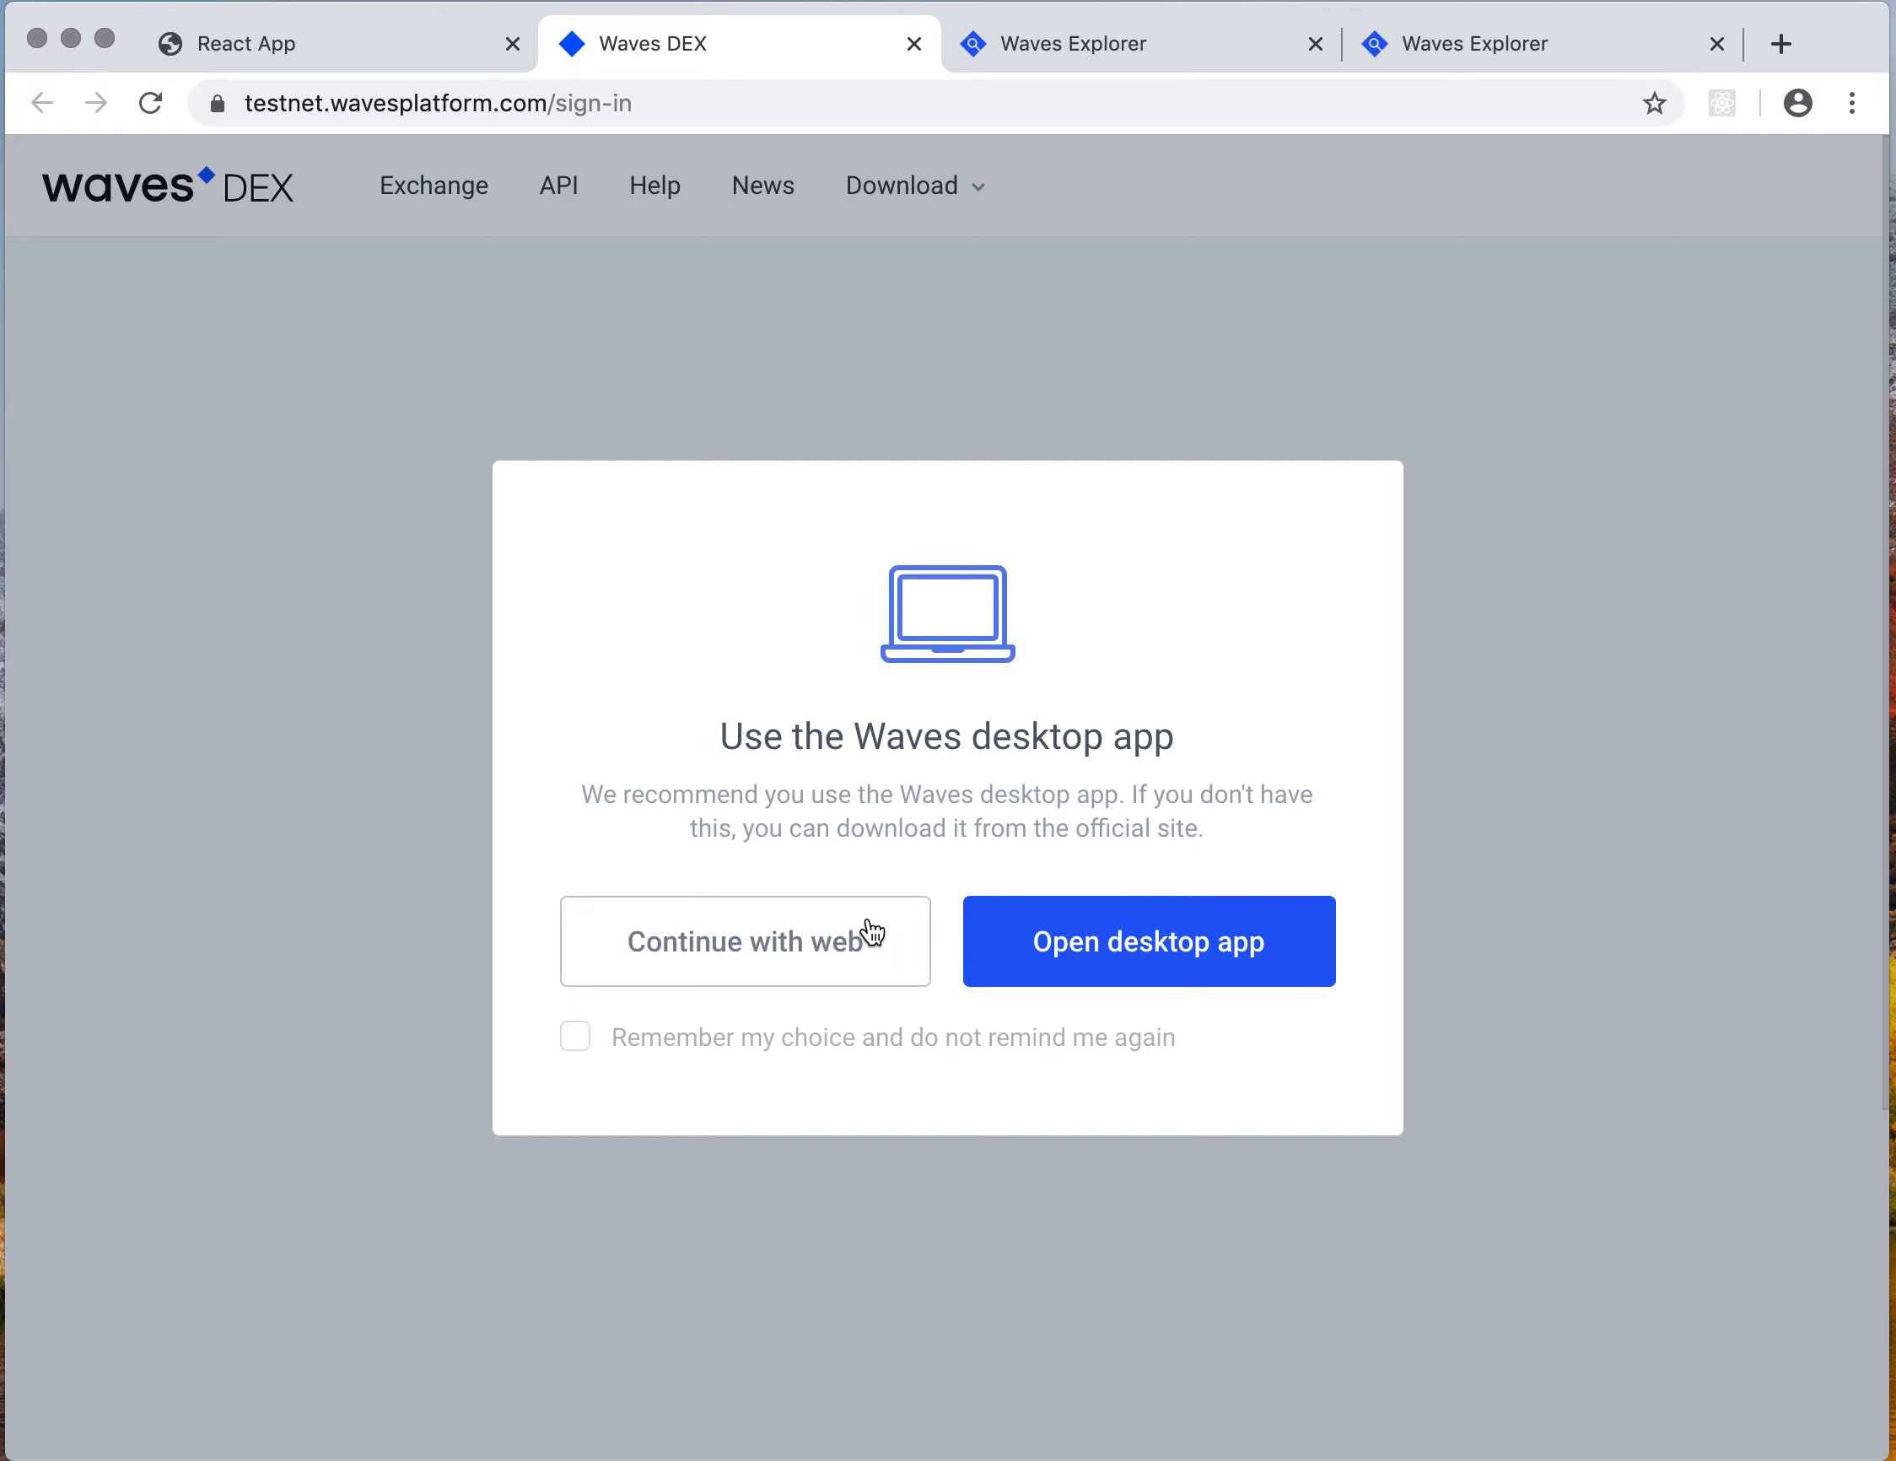
click(872, 932)
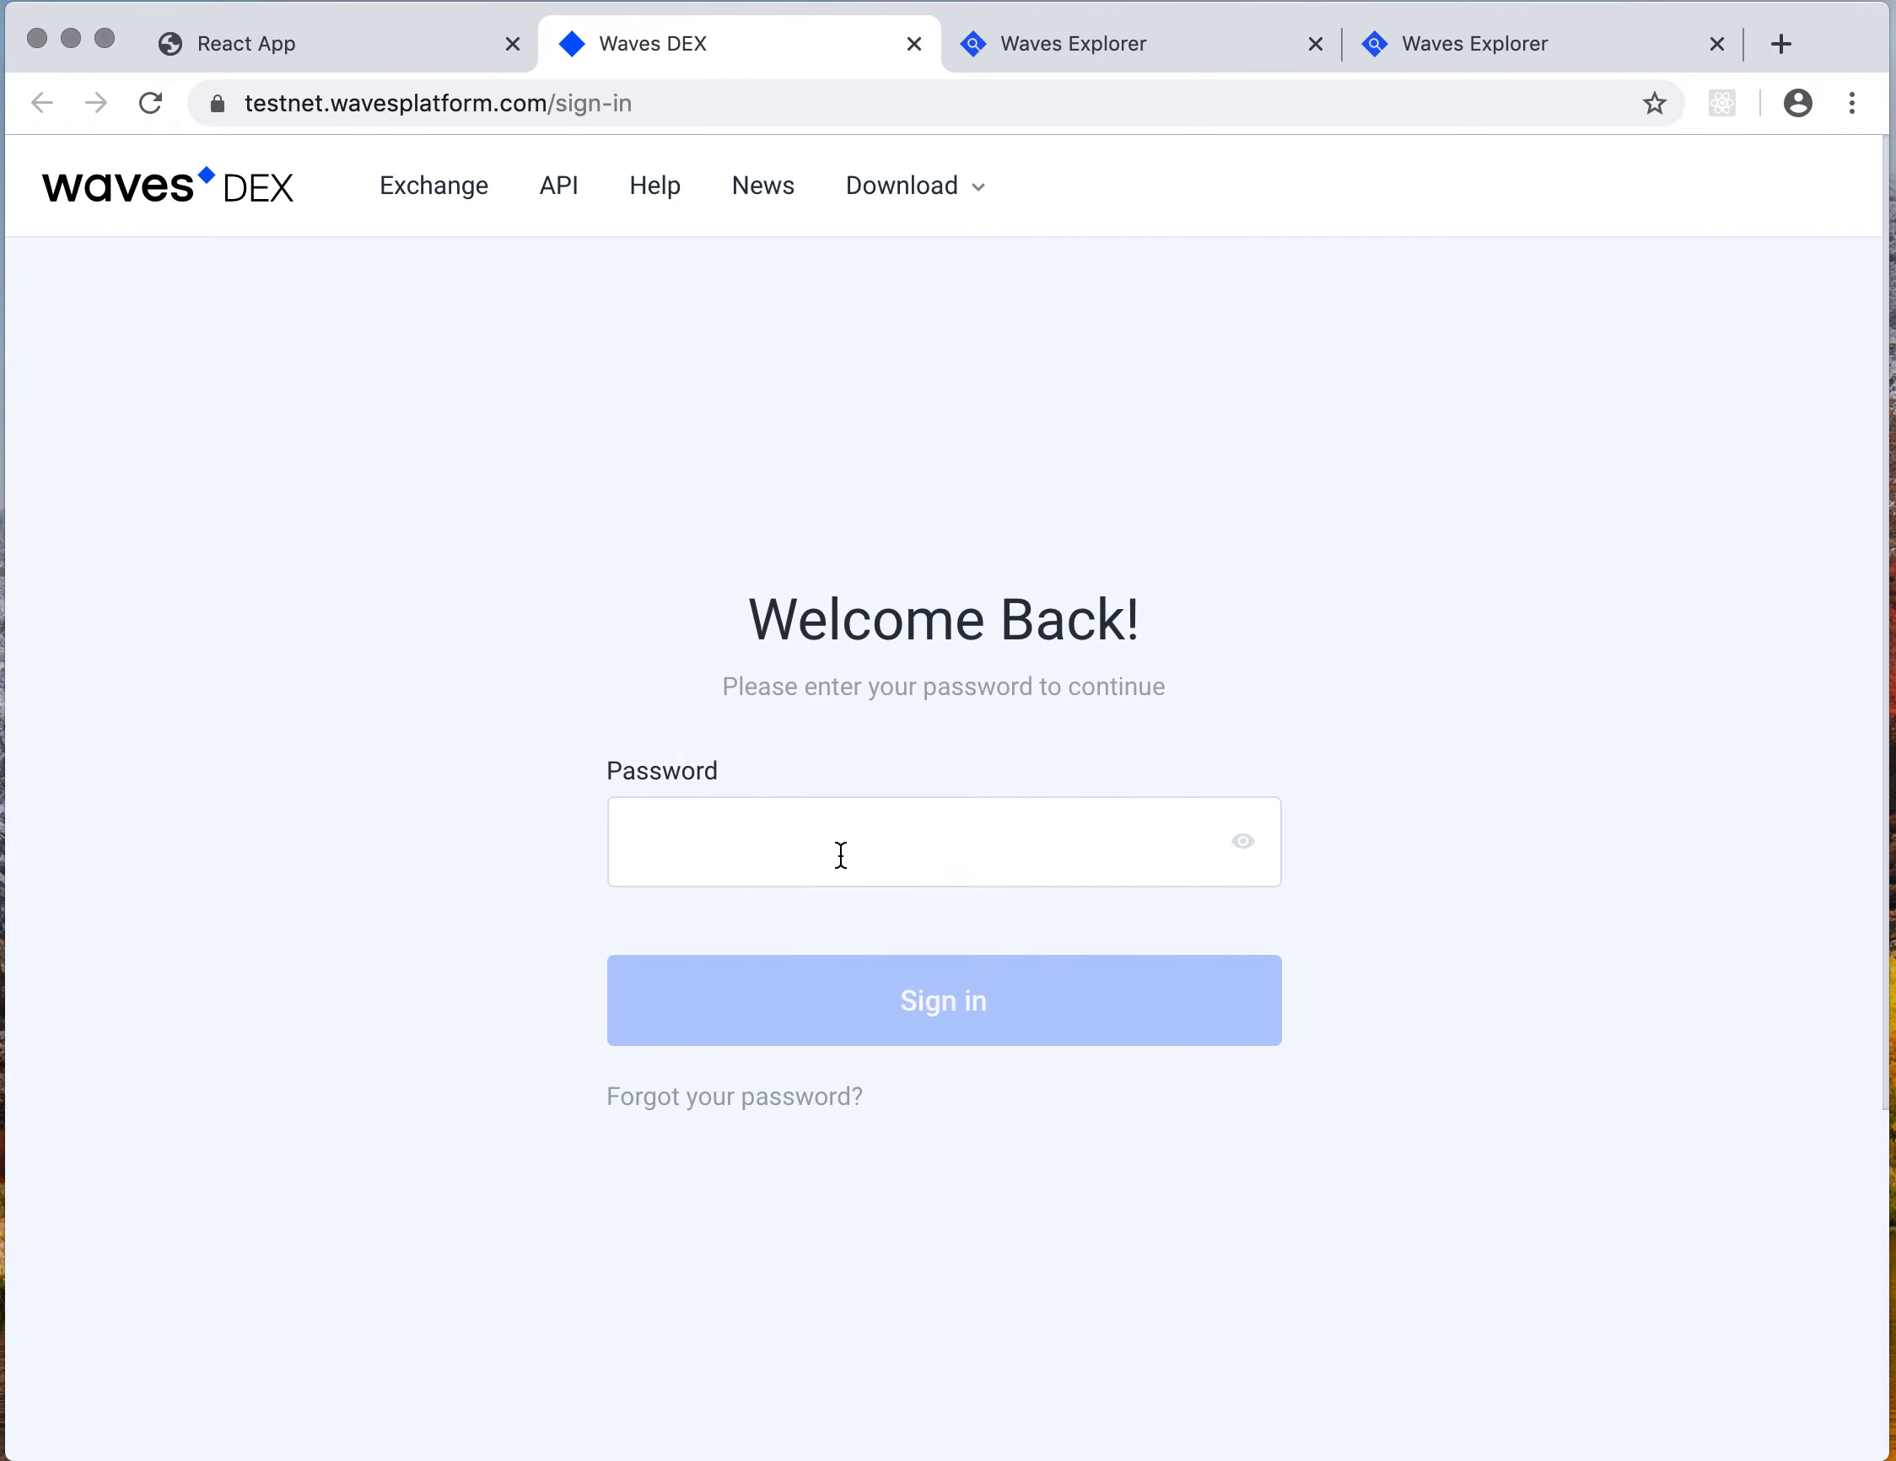
click(834, 841)
text(••••••••••••)
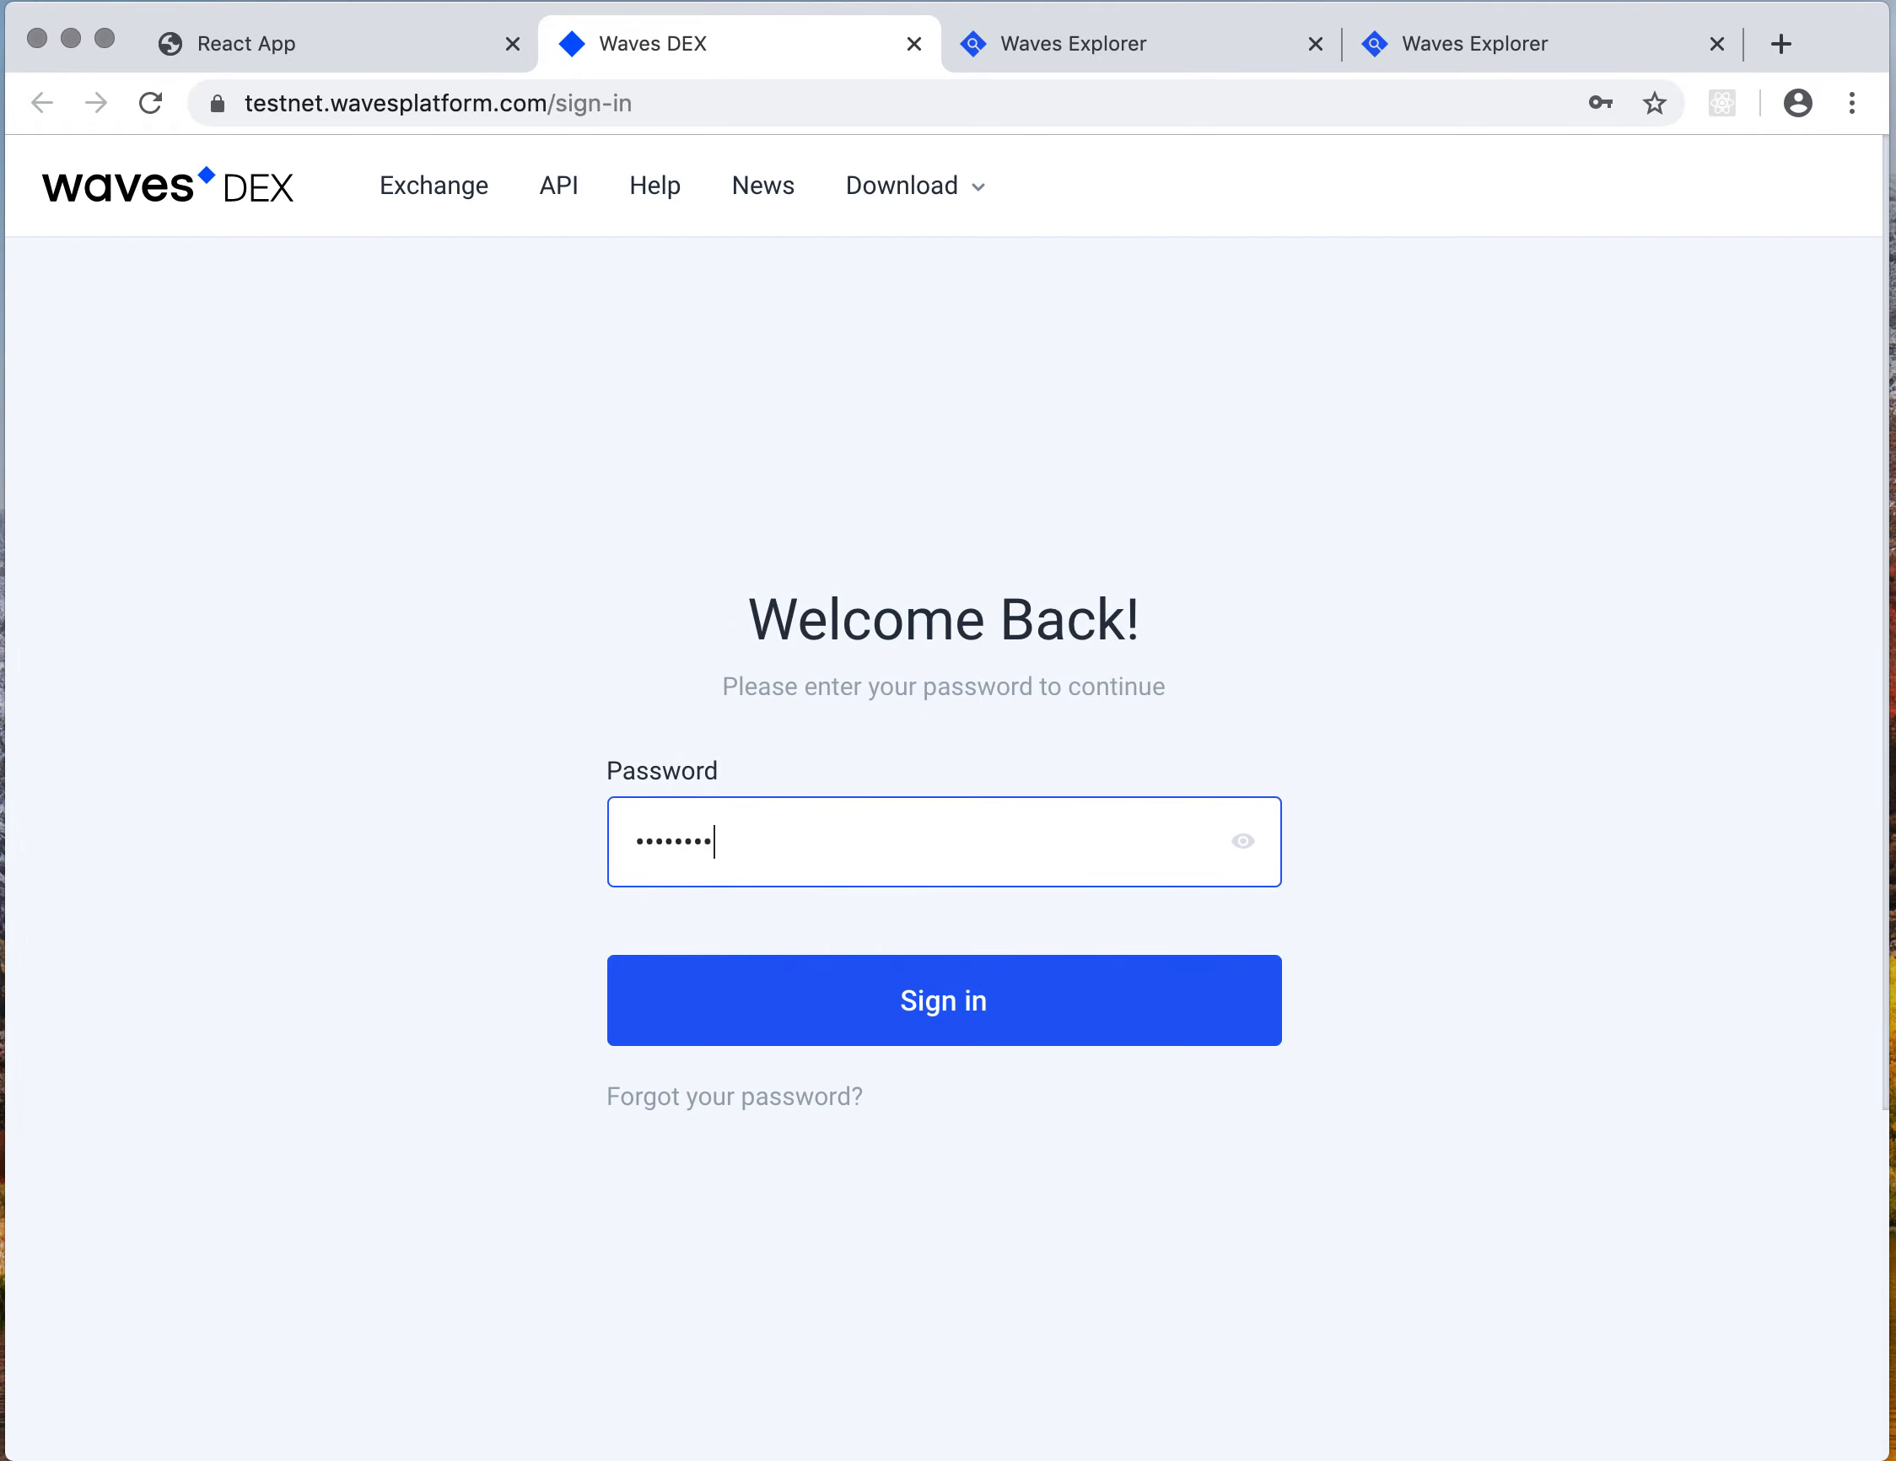
click(932, 973)
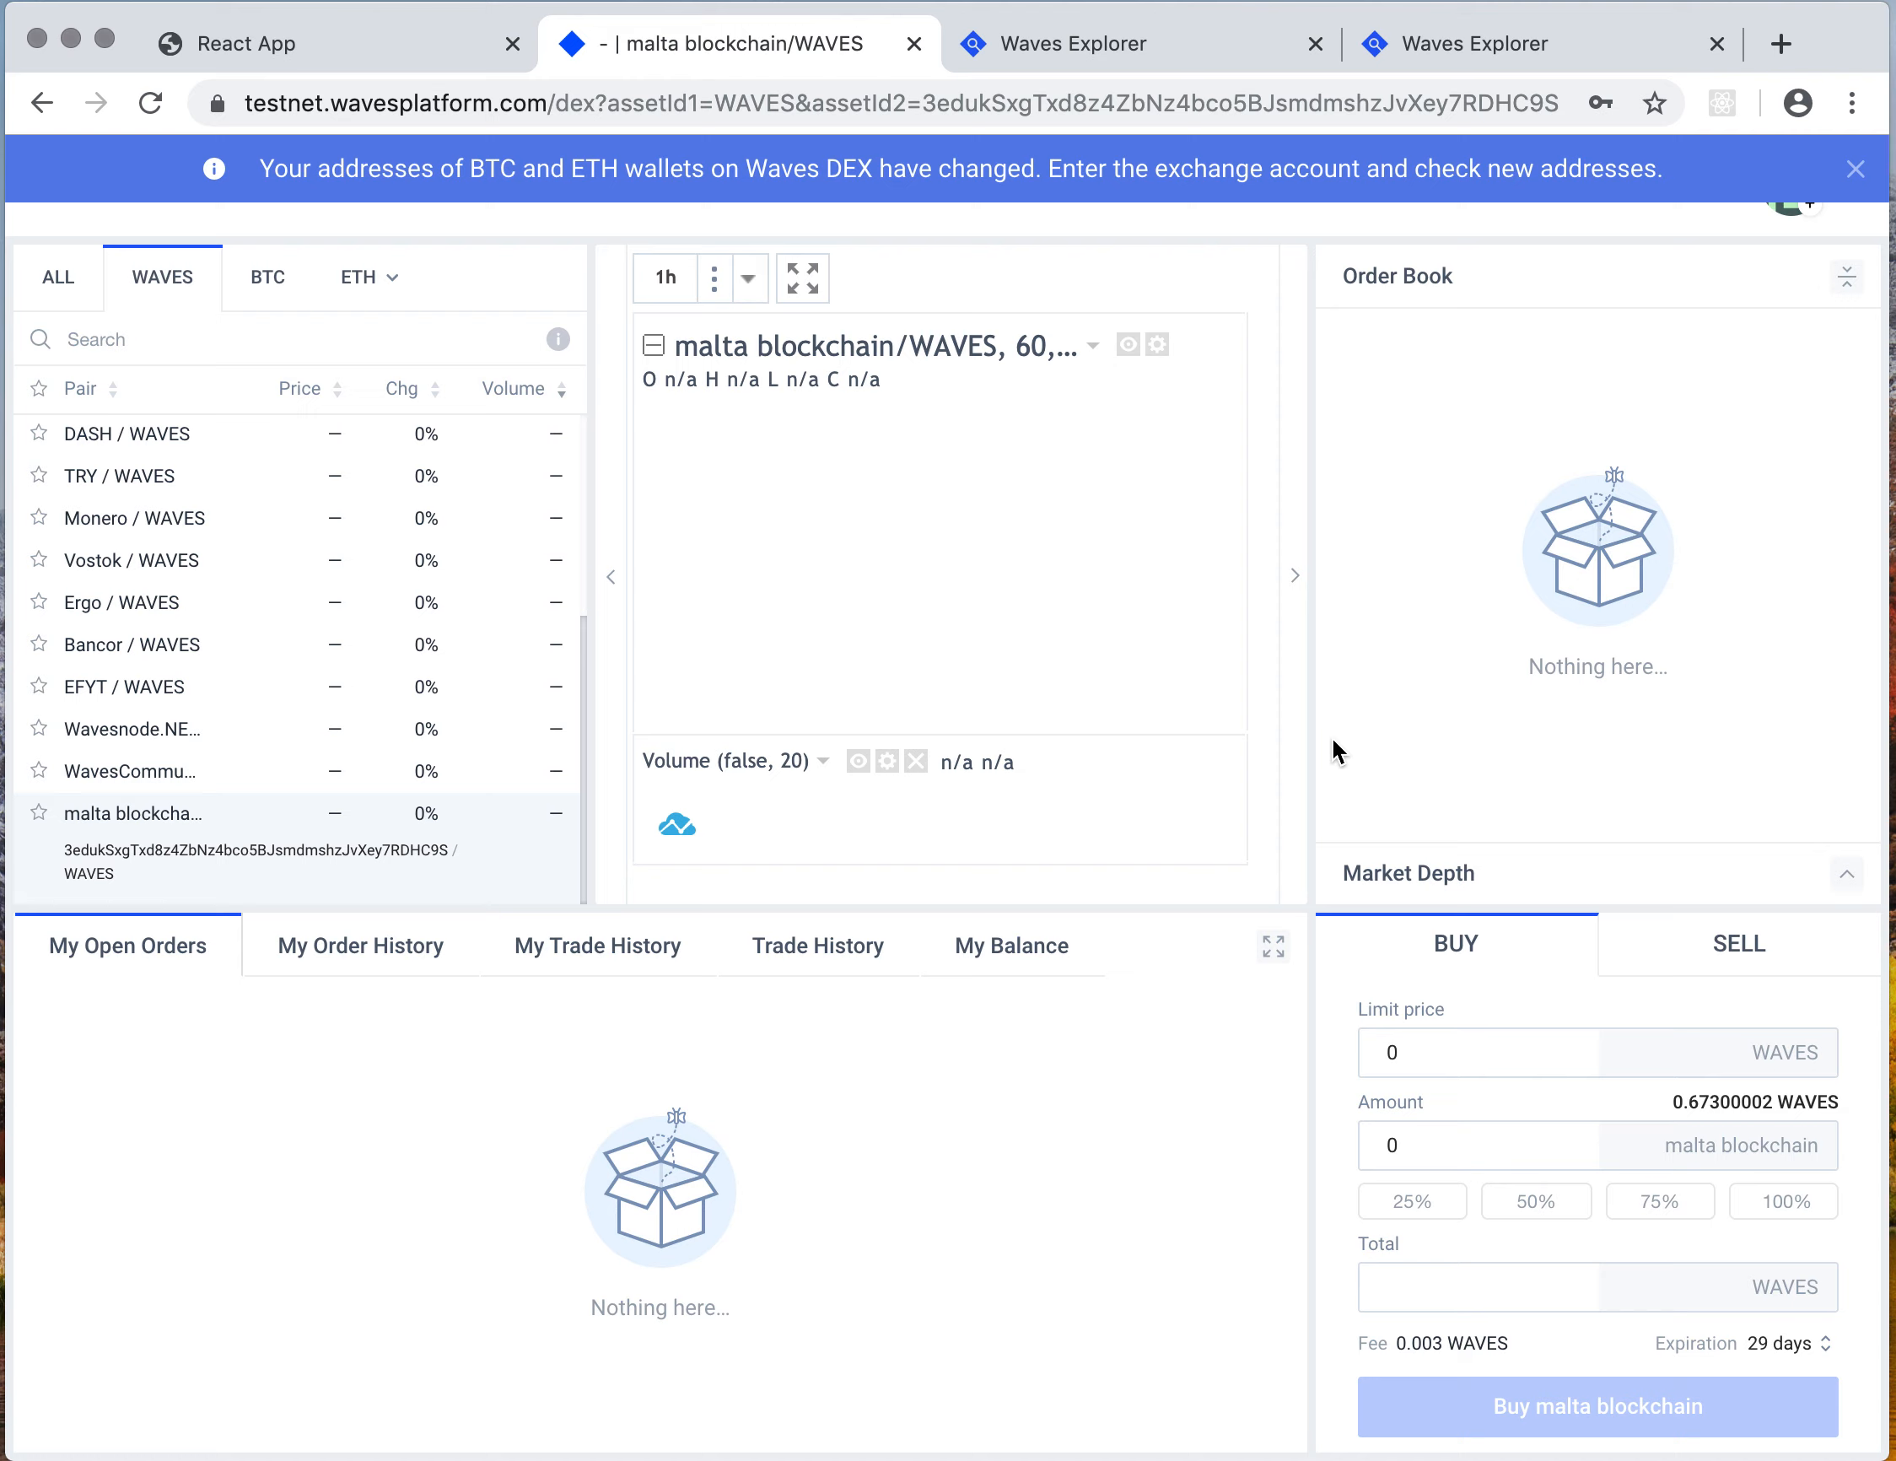
Examine the buy order form for the malta blockchain/WAVES pair, then return to the React App tab
click(1417, 1059)
double_click(1392, 1050)
click(1400, 1139)
click(1256, 1177)
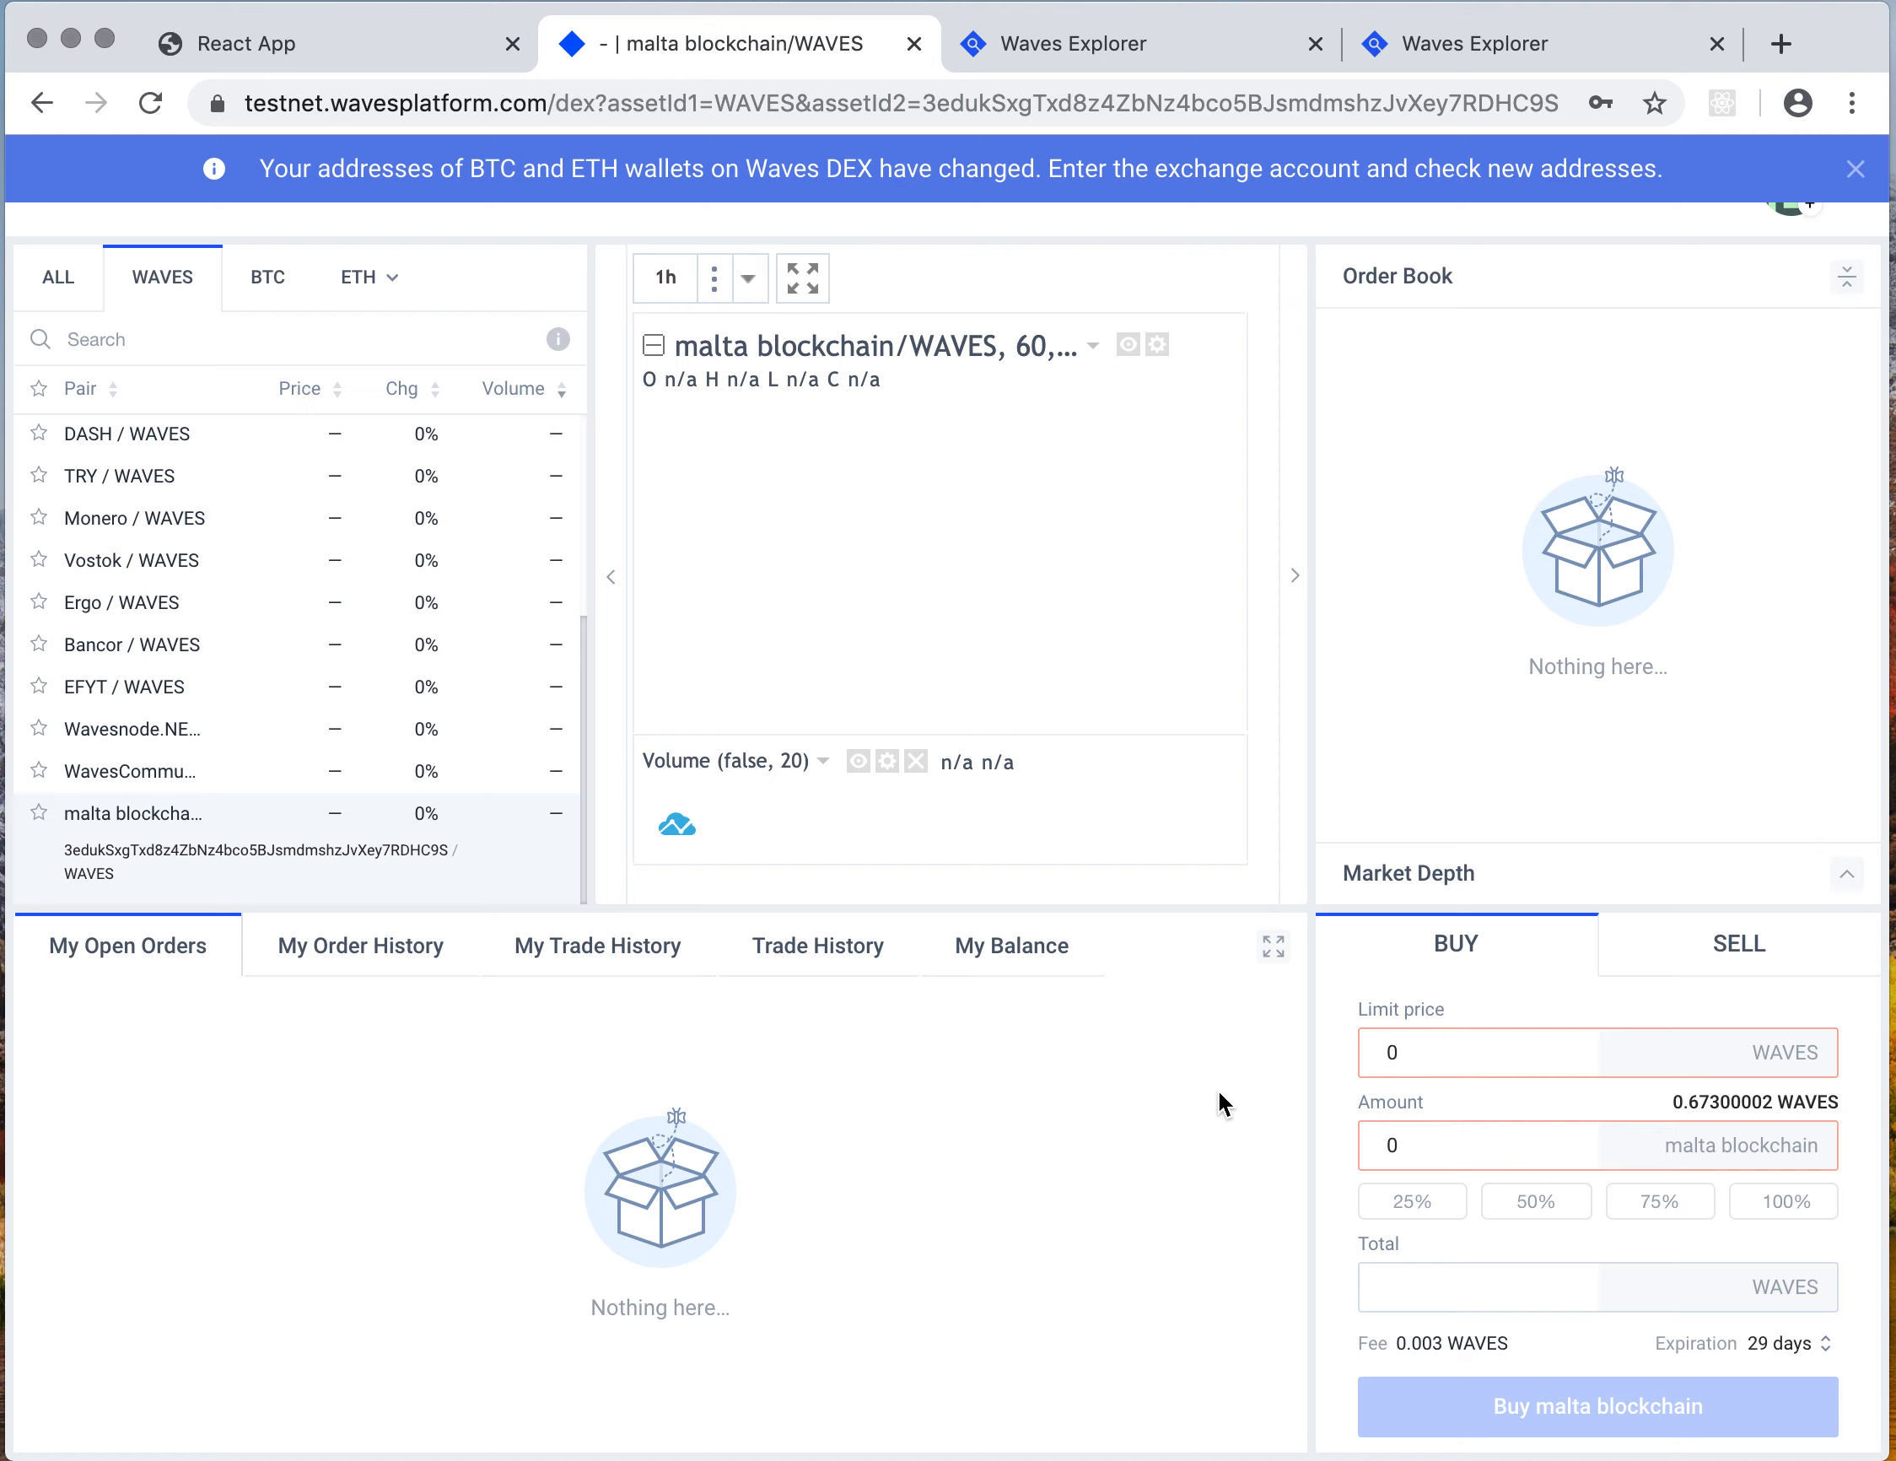
click(283, 53)
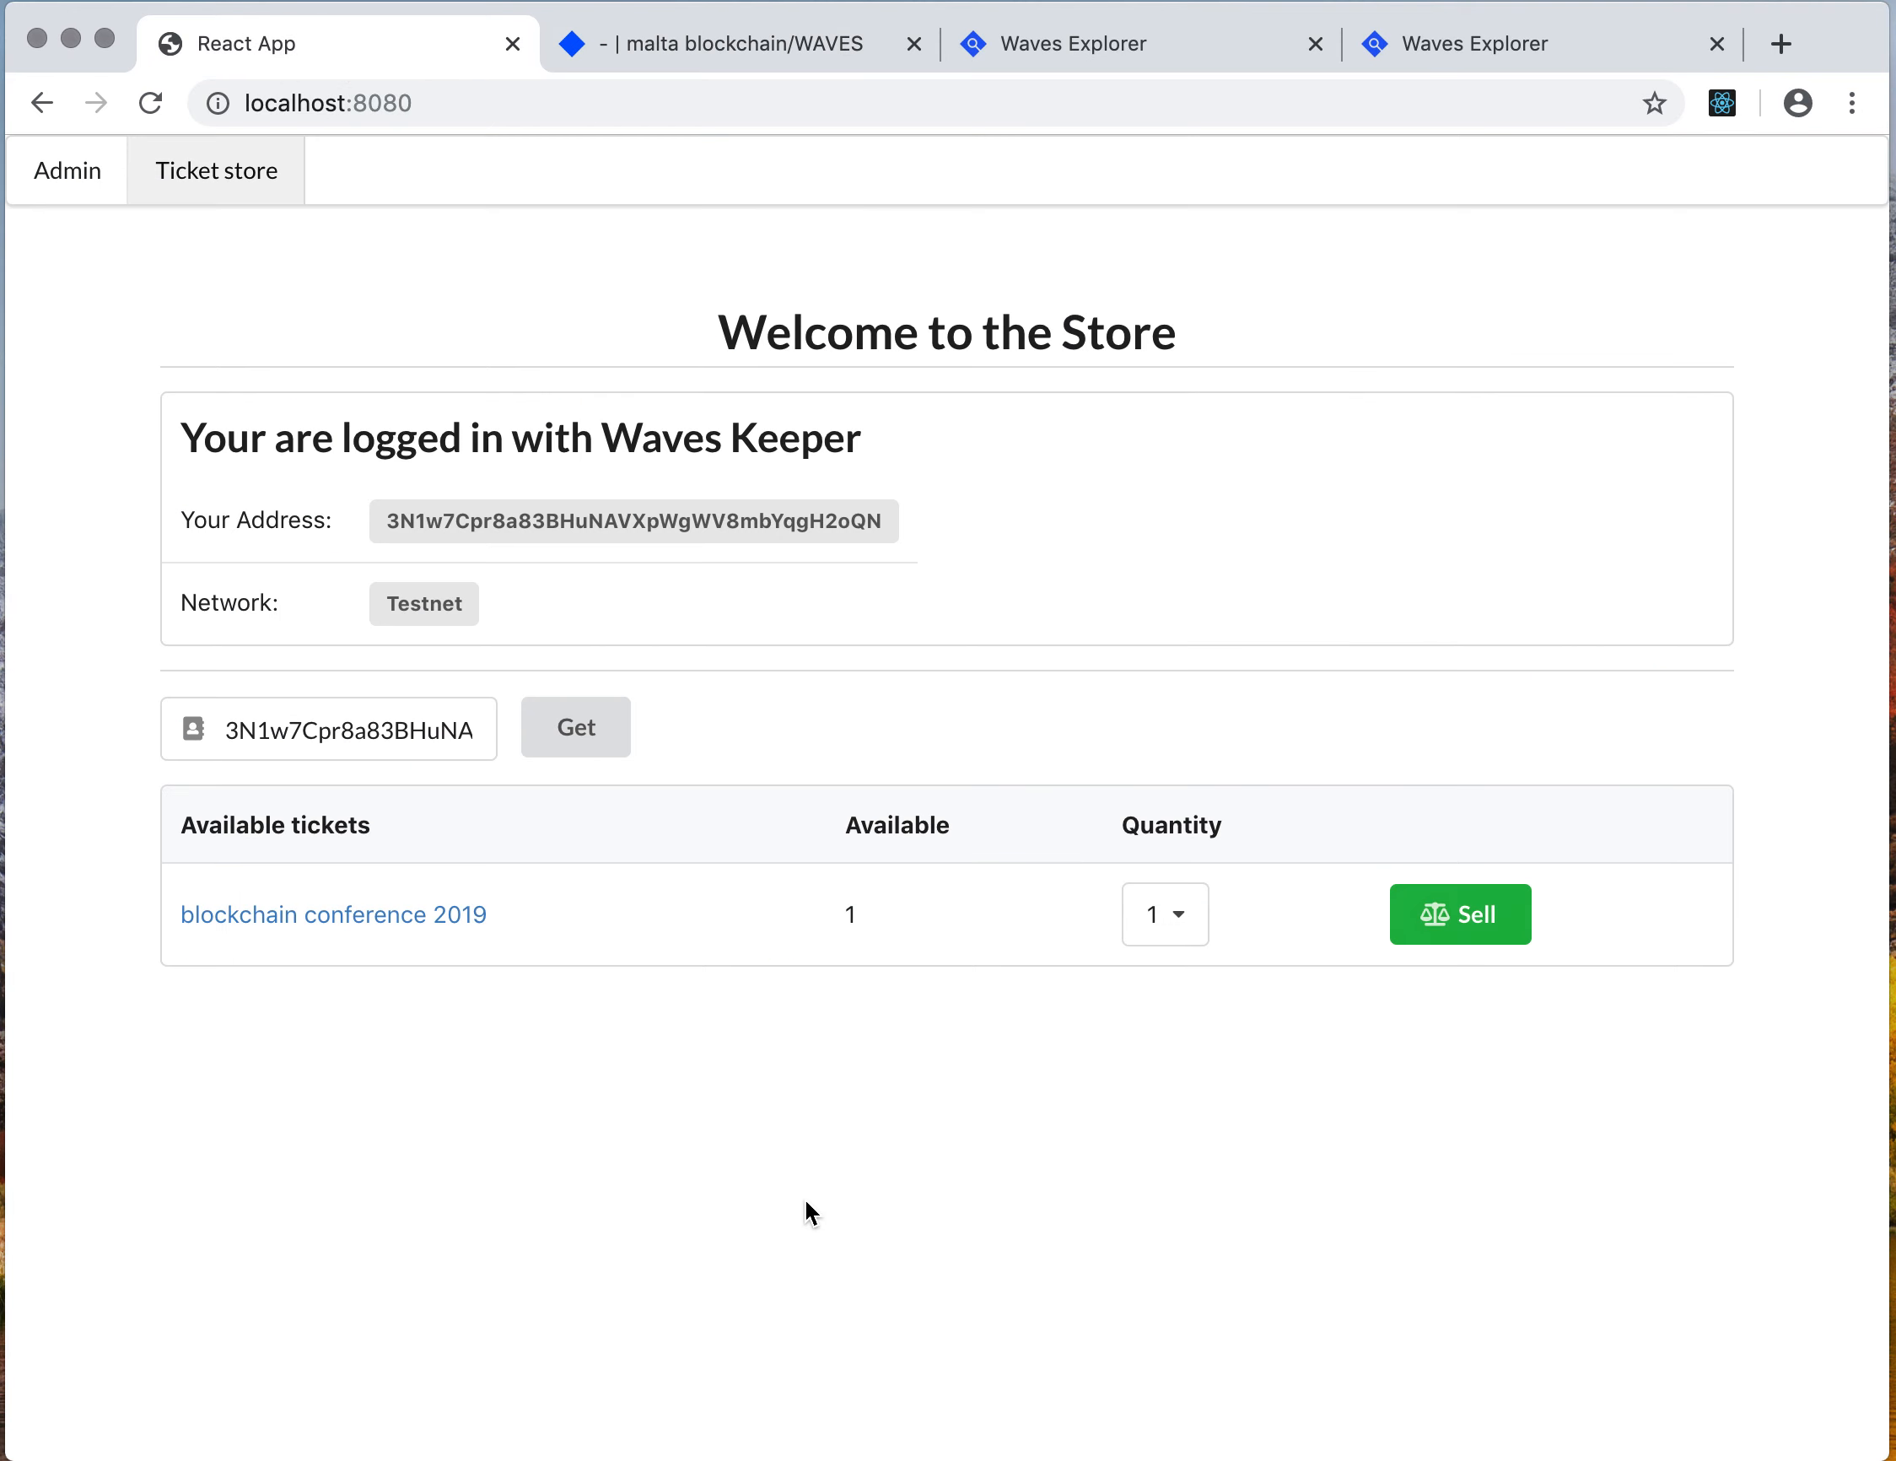